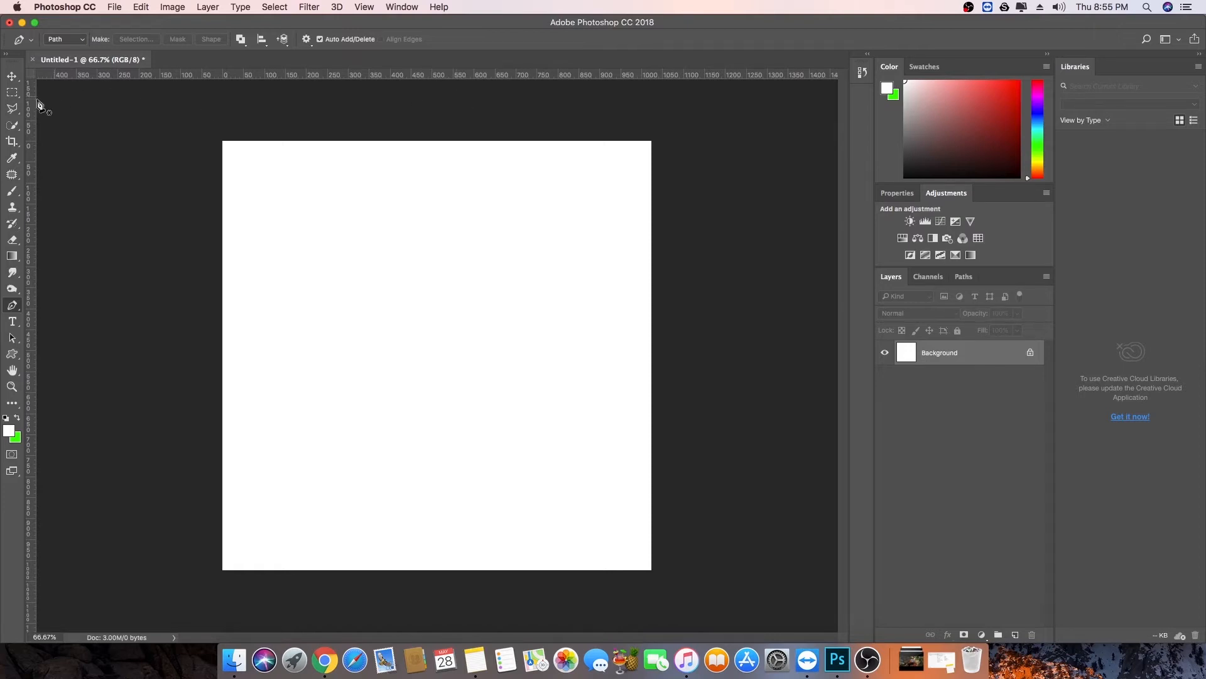
Place the lion photo into the blank document as a new layer, centred across the full canvas width
click(12, 76)
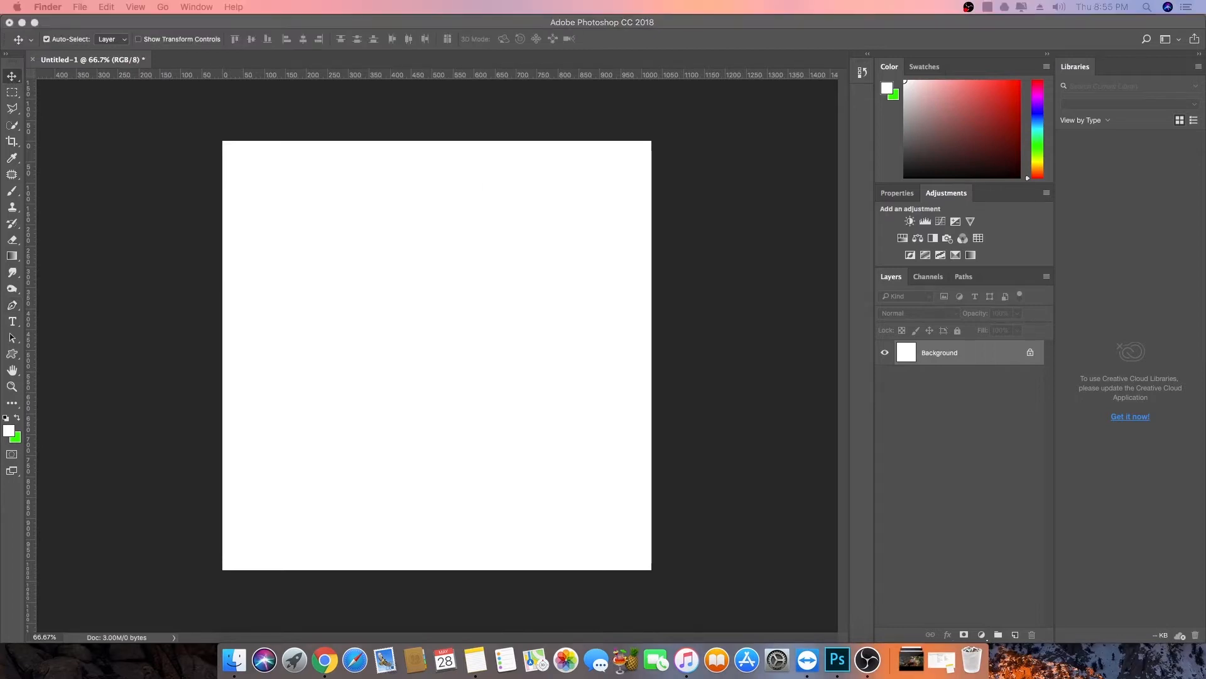
drag(1205, 326, 397, 289)
drag(1205, 302, 533, 302)
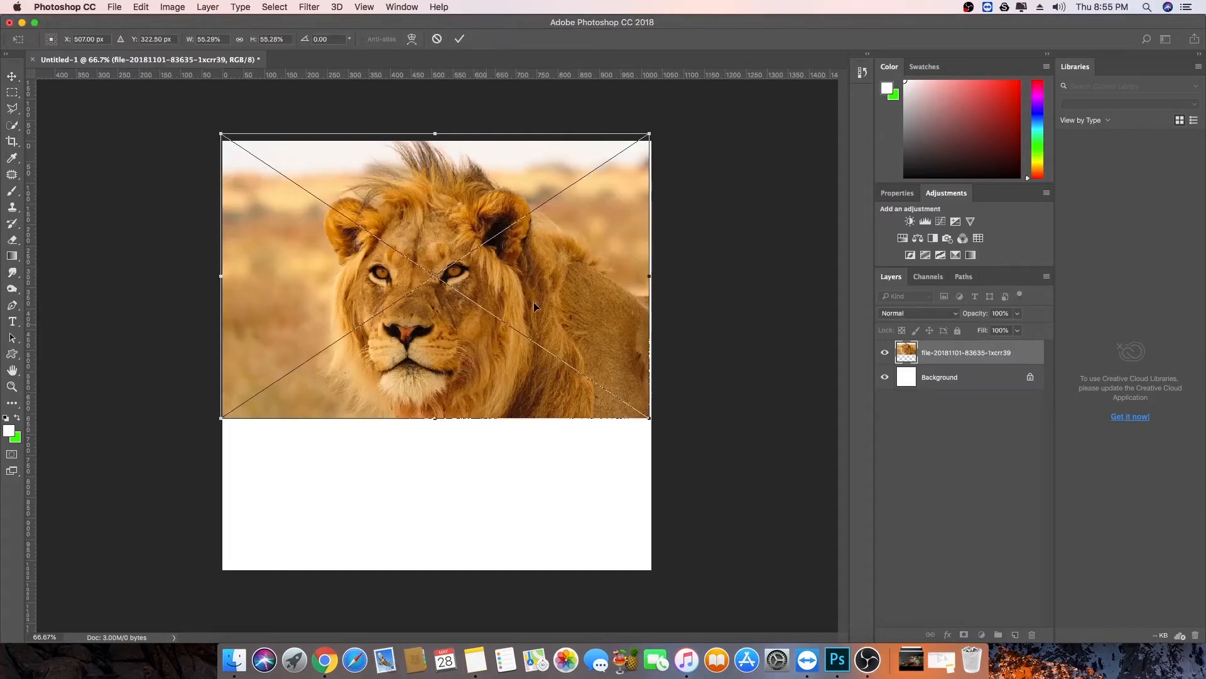
key(Return)
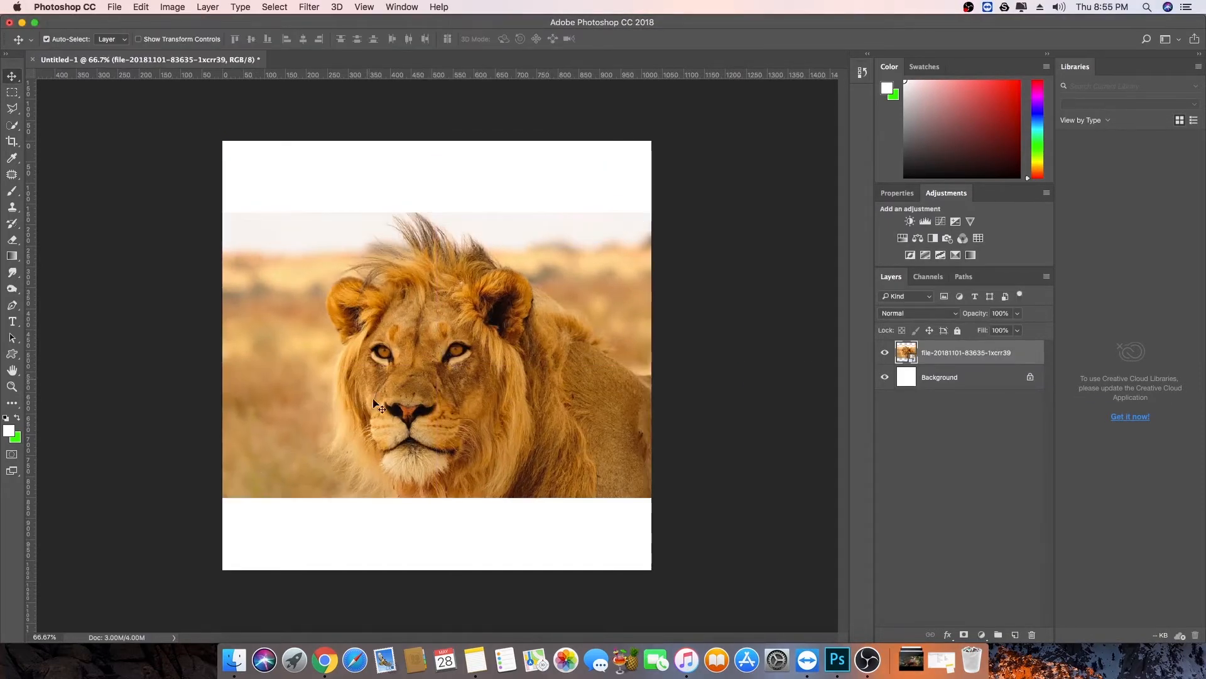
Outline the lion's head with the Polygonal Lasso, copy it to a new layer and hide the original photo layer
click(13, 110)
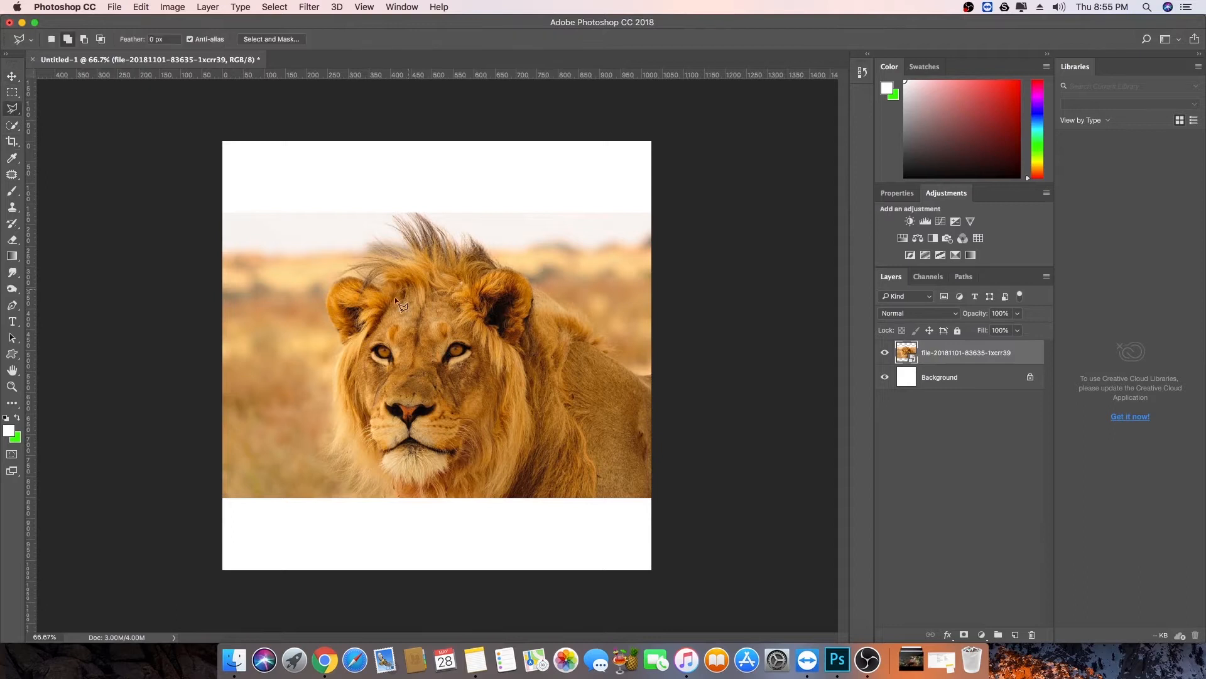
mouse_move(324, 310)
mouse_down()
mouse_move(341, 378)
mouse_move(332, 460)
mouse_move(376, 492)
mouse_move(511, 493)
mouse_move(535, 449)
mouse_move(531, 317)
mouse_move(514, 271)
mouse_move(402, 215)
mouse_move(404, 249)
mouse_move(366, 255)
mouse_move(368, 282)
mouse_up()
right_click(441, 296)
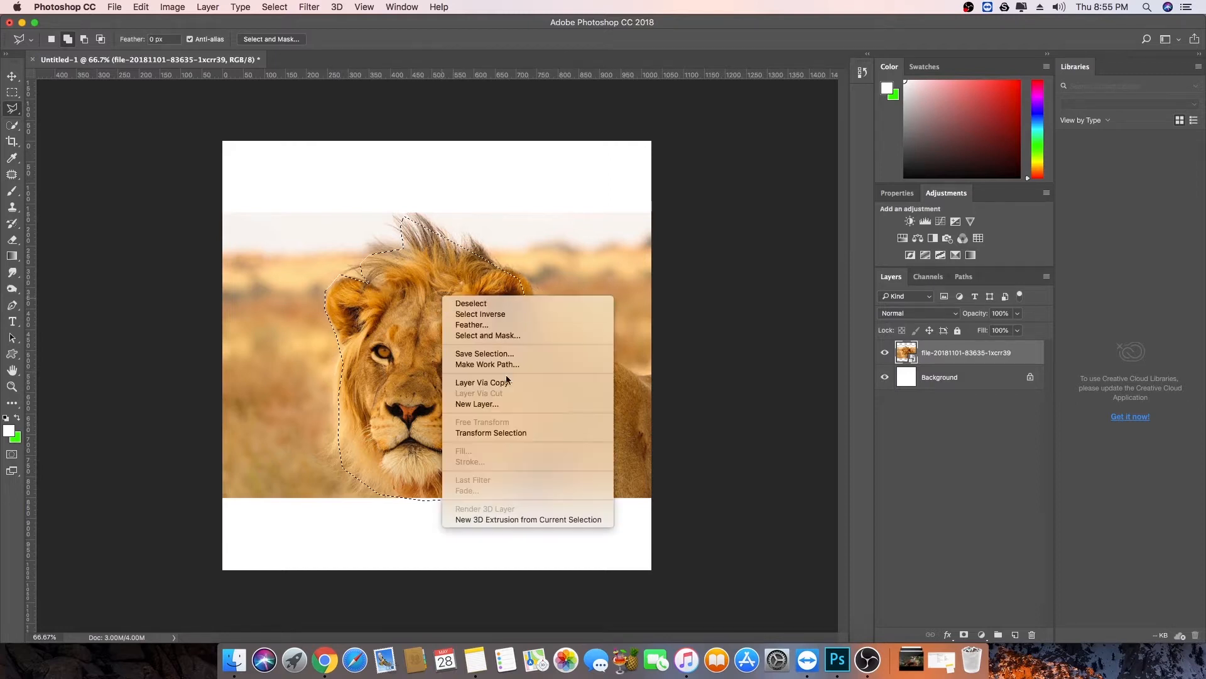
click(507, 381)
click(884, 377)
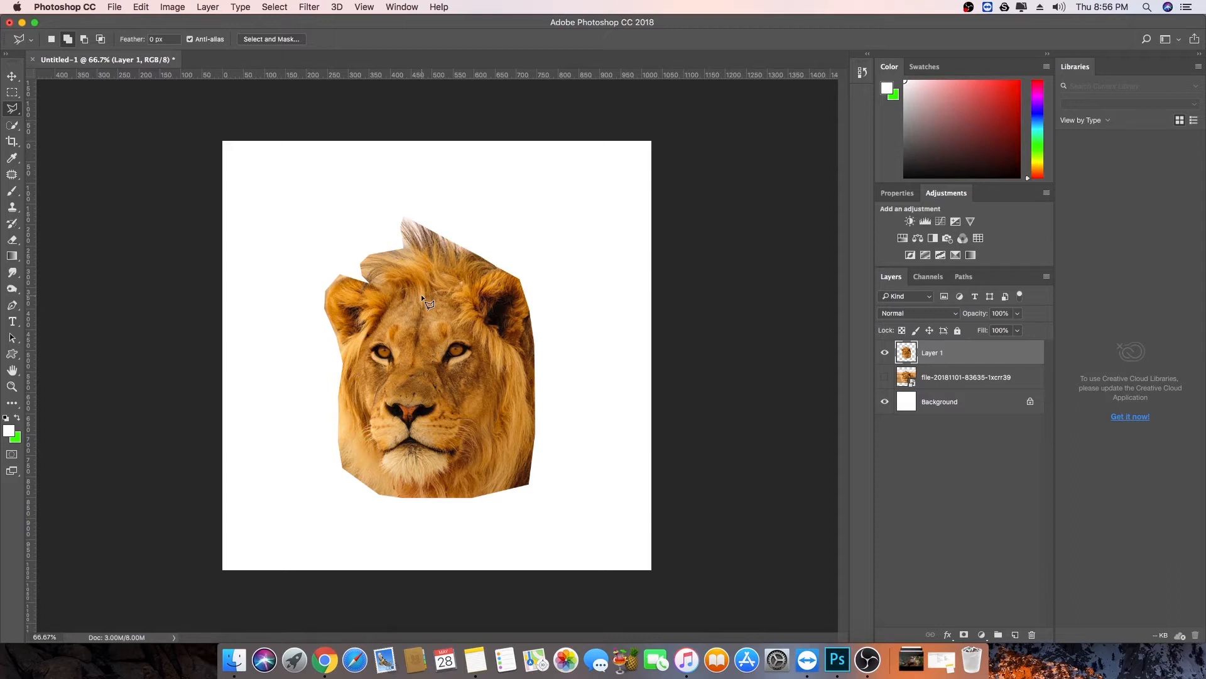
Show the original photo layer and lasso the stray mane hairs above the lion's left-hand ear on it
scroll(421, 295, up, 10)
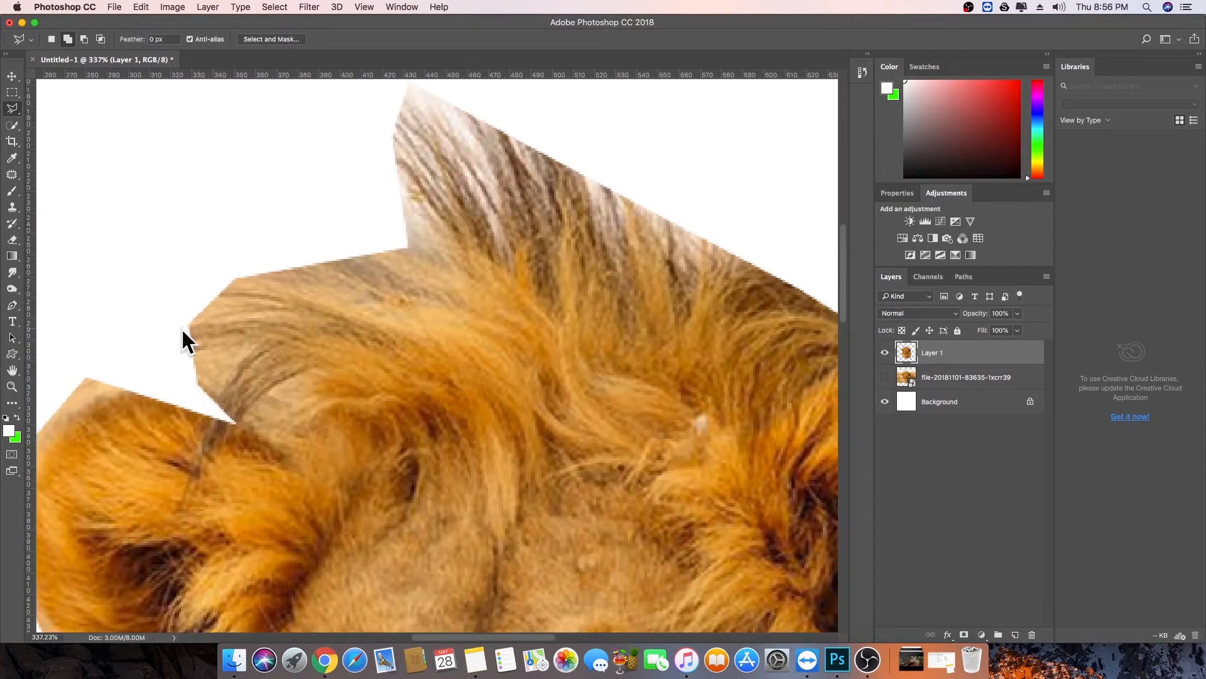
click(885, 377)
click(927, 378)
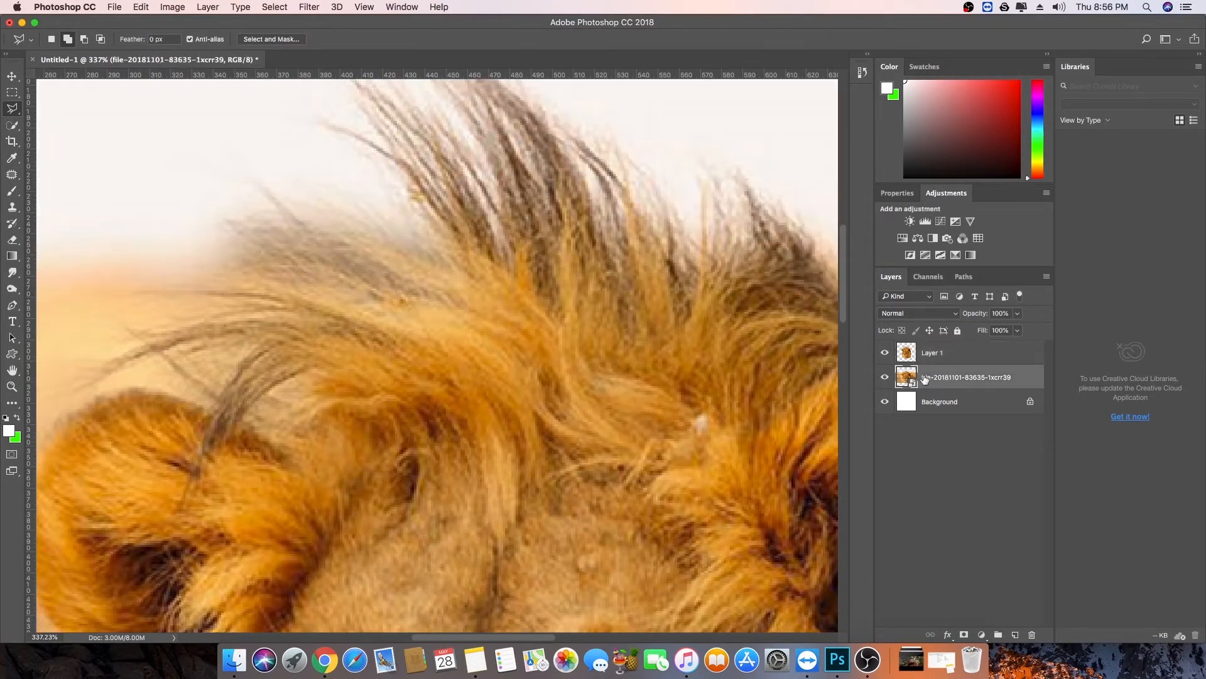
click(284, 258)
click(137, 278)
click(119, 297)
click(204, 416)
click(313, 416)
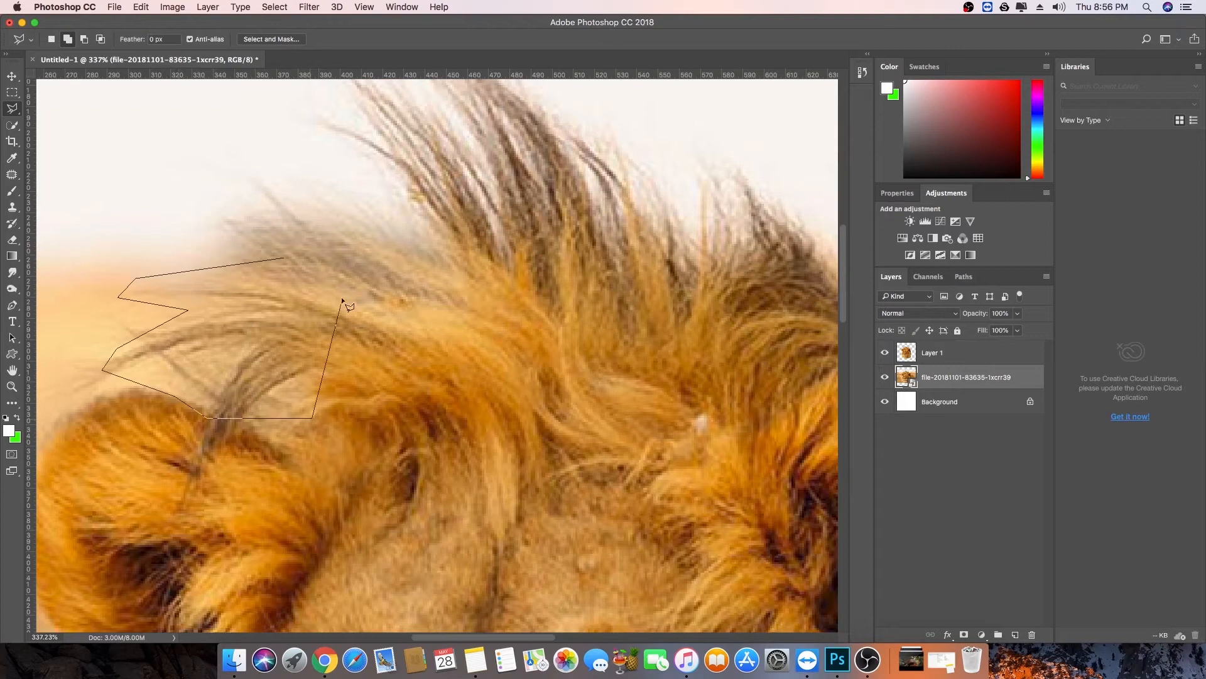
click(339, 294)
click(284, 258)
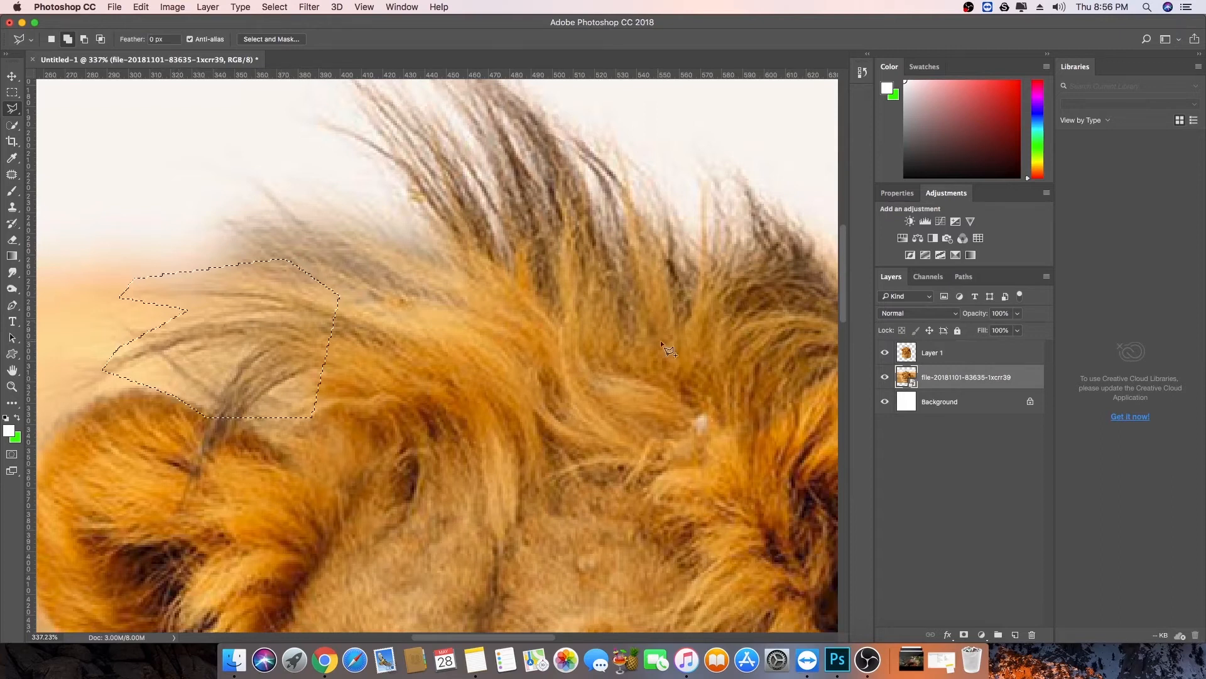
Copy the selected stray hairs to a new layer and hide the original photo layer
right_click(289, 316)
click(354, 401)
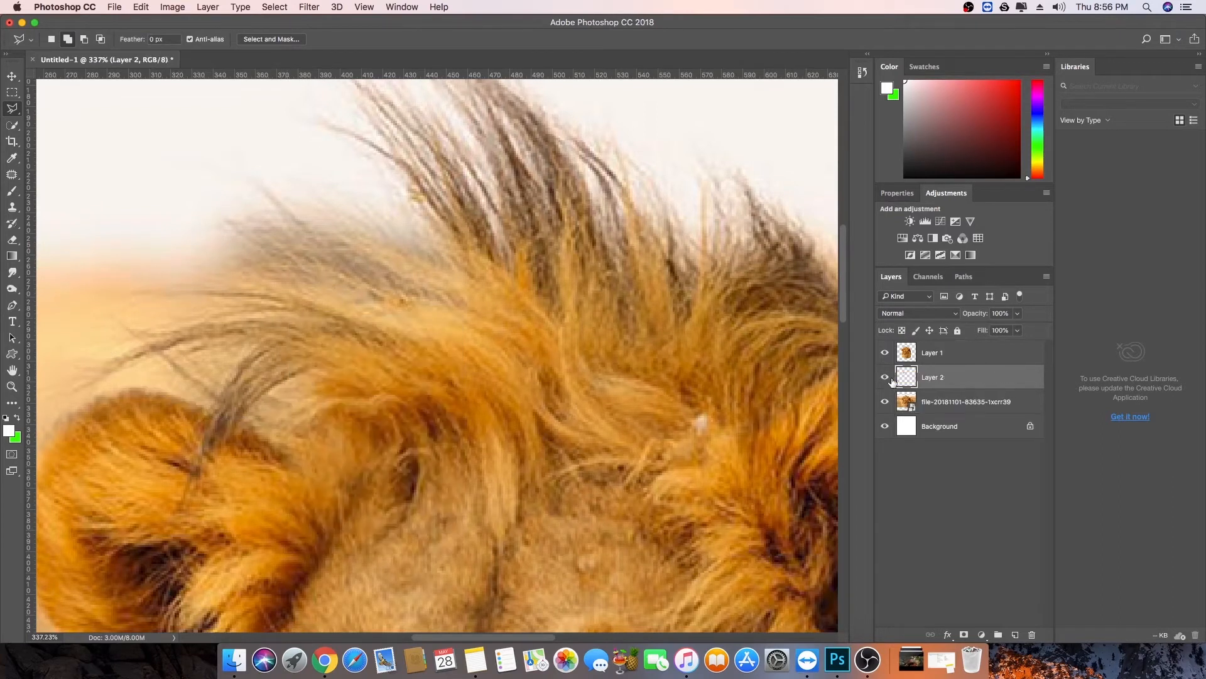
click(884, 402)
key(super+0)
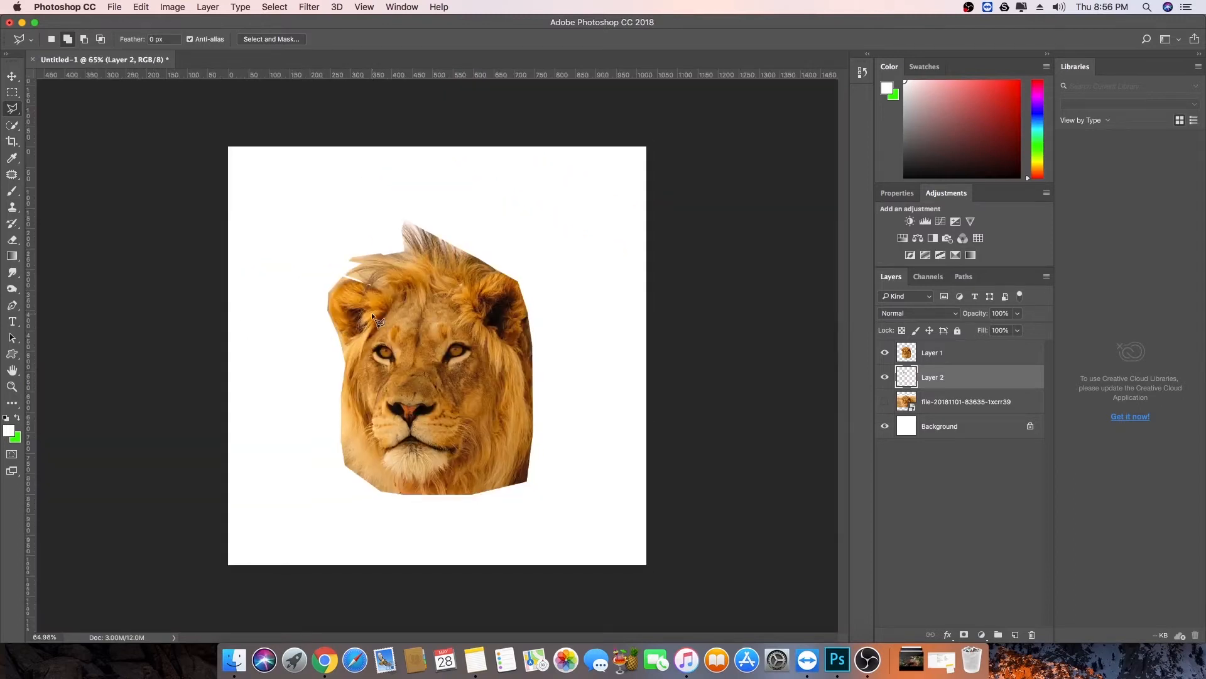
Delete both cut-out layers, Layer 1 and Layer 2, and show the original lion photo layer
click(937, 354)
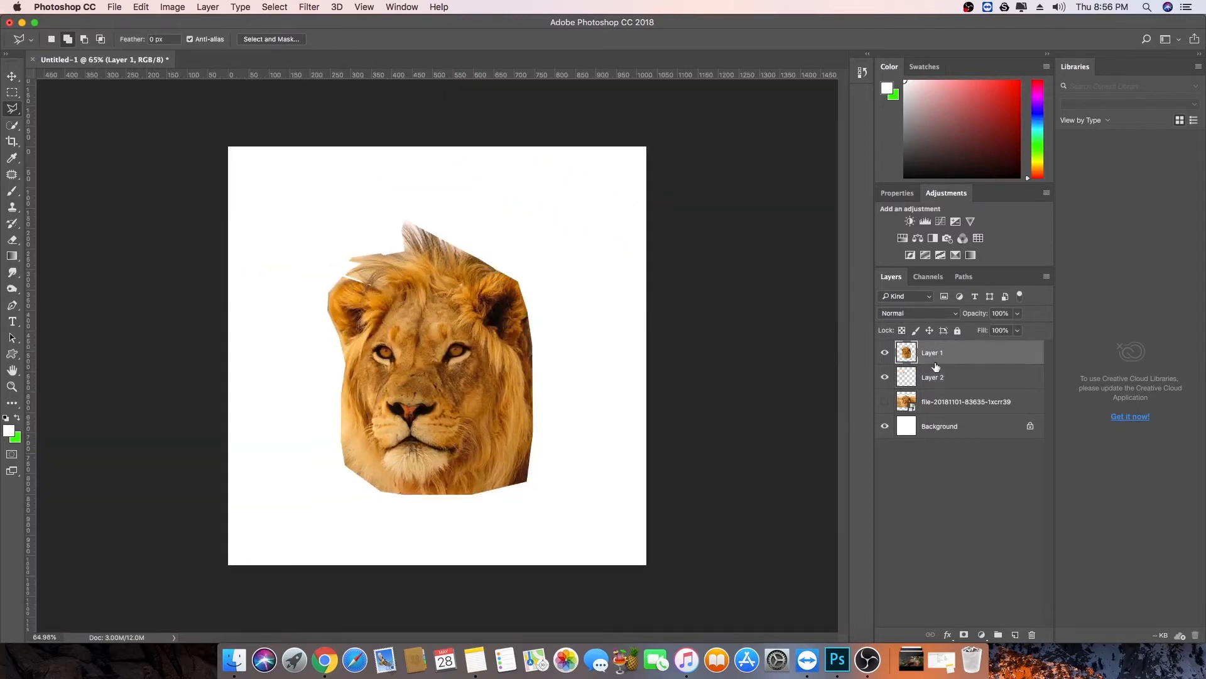
shift+click(936, 375)
key(Delete)
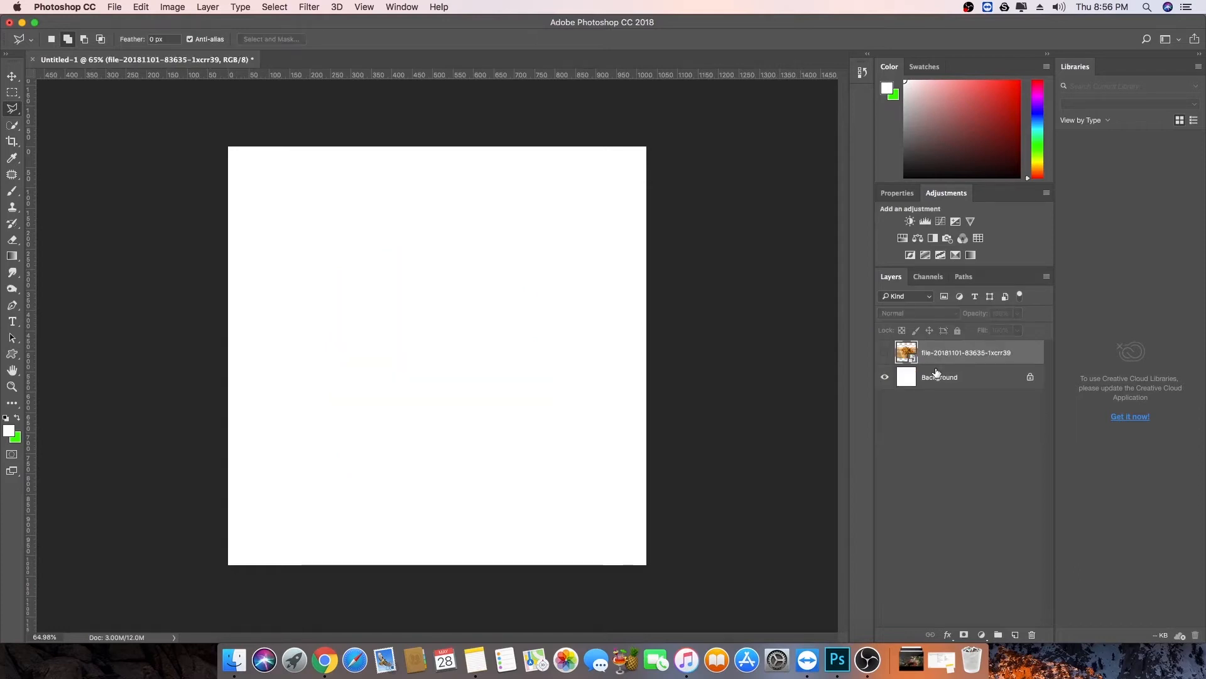
click(885, 352)
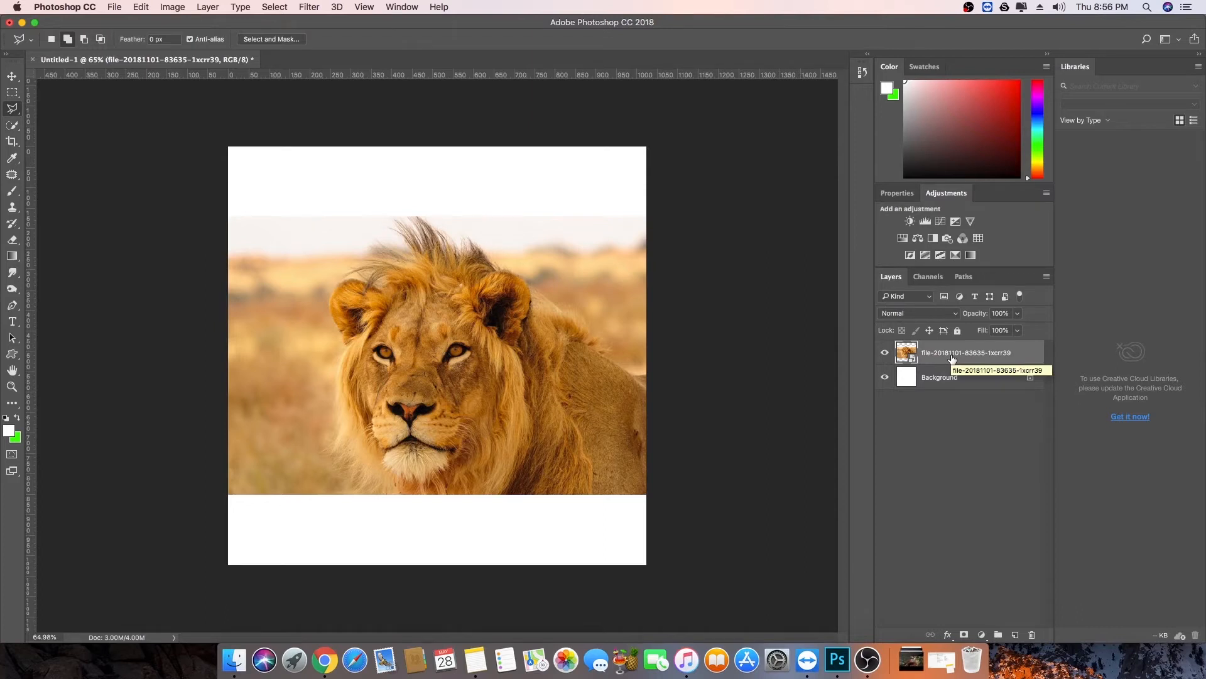
Rasterize the lion photo layer so it is no longer a smart object
click(949, 413)
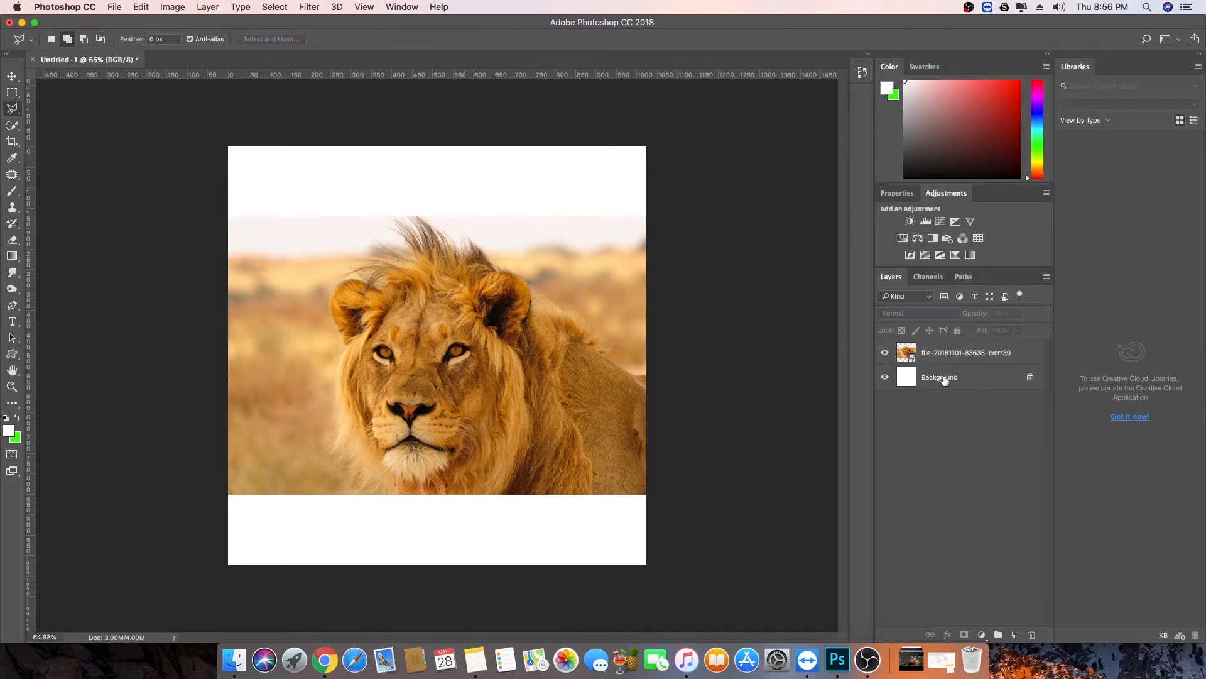
click(944, 352)
click(12, 76)
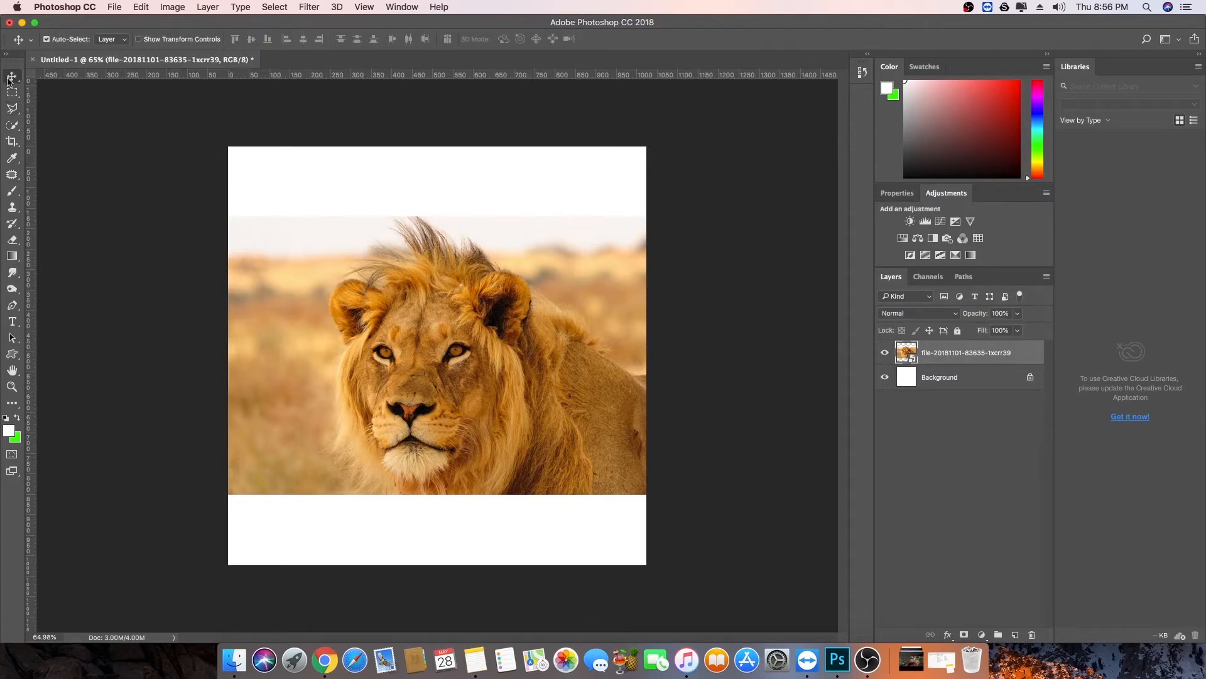
right_click(931, 357)
click(963, 314)
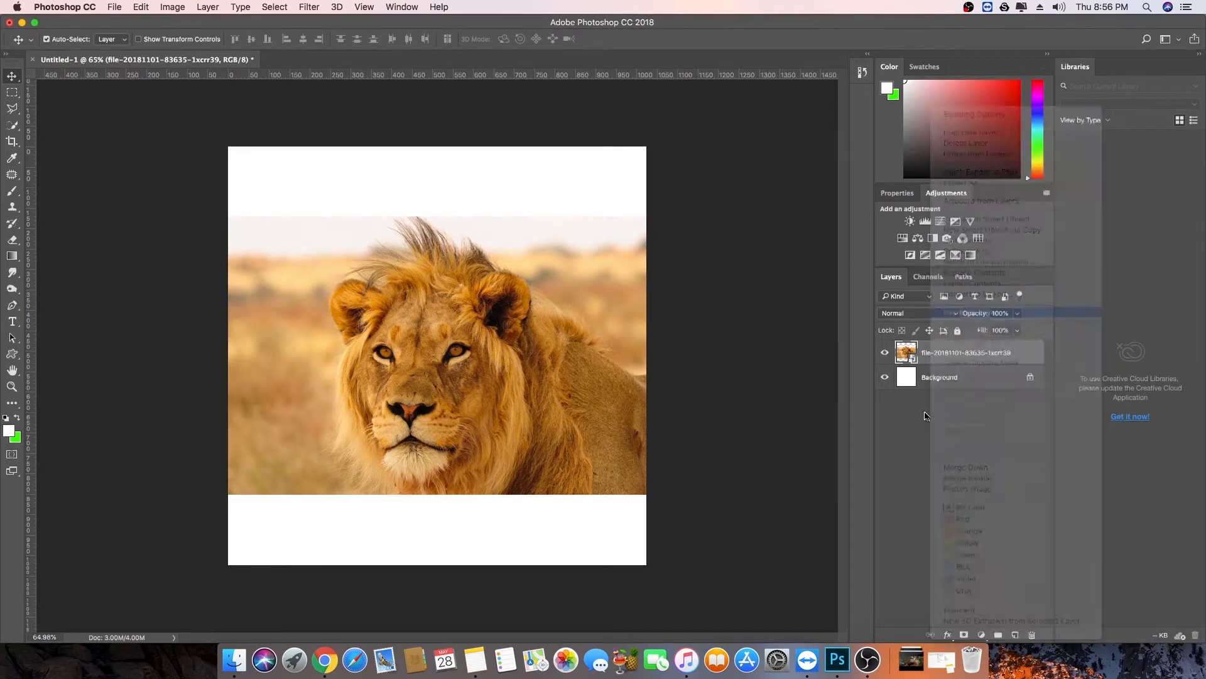
Add a white layer mask to the lion photo layer
click(938, 354)
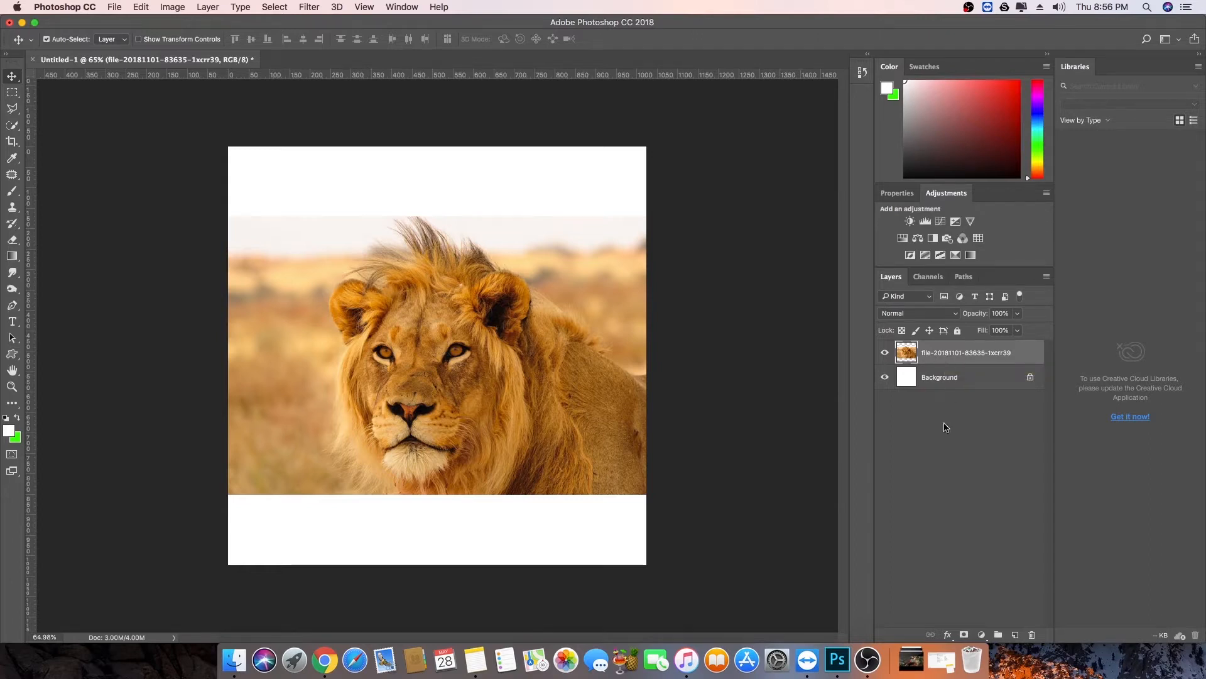
super+click(948, 357)
click(951, 356)
click(964, 635)
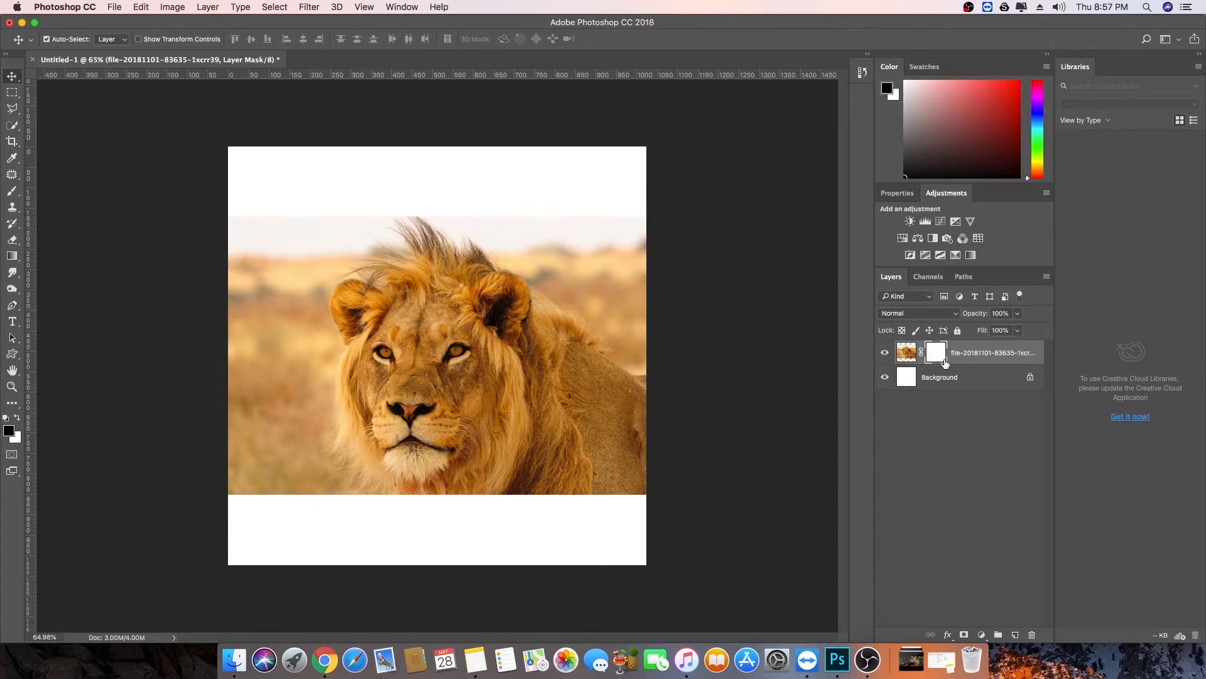
Compare targeting the photo itself with targeting its layer mask, leaving the mask active
click(906, 355)
click(940, 354)
click(906, 354)
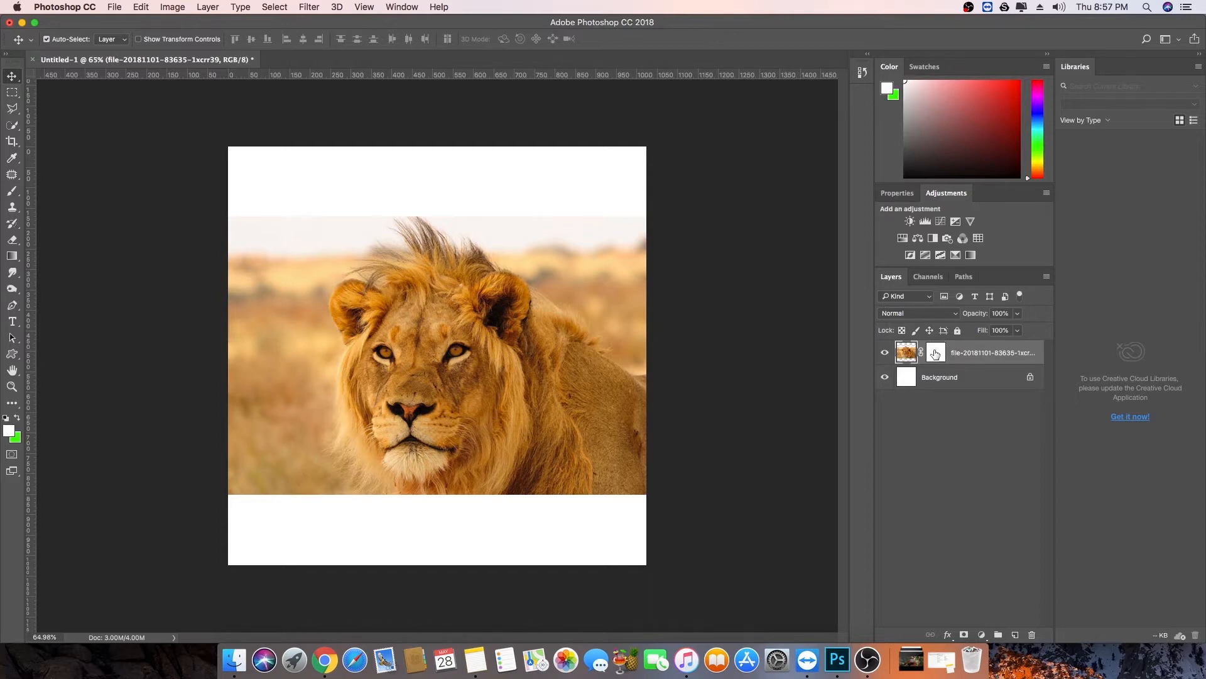
click(939, 352)
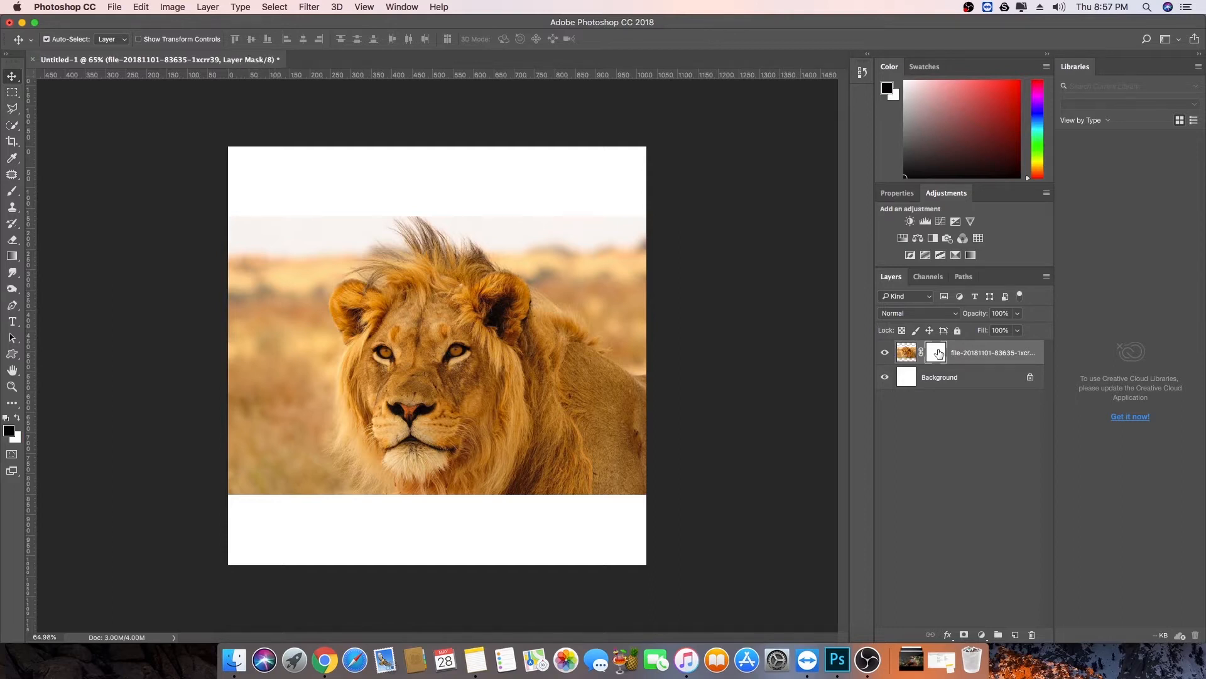
click(906, 355)
click(938, 354)
click(906, 355)
click(939, 353)
Set up a soft Brush of 68 px with black as the foreground colour for painting on the mask
click(12, 192)
right_click(286, 266)
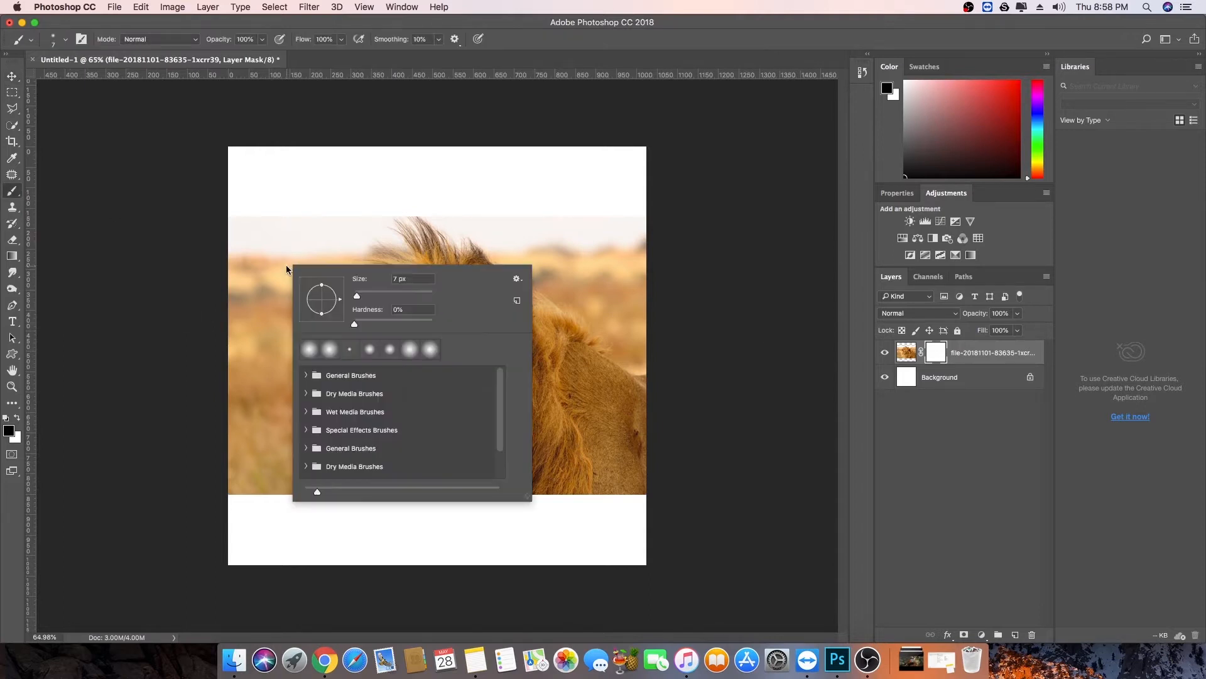
drag(358, 295, 381, 296)
click(7, 489)
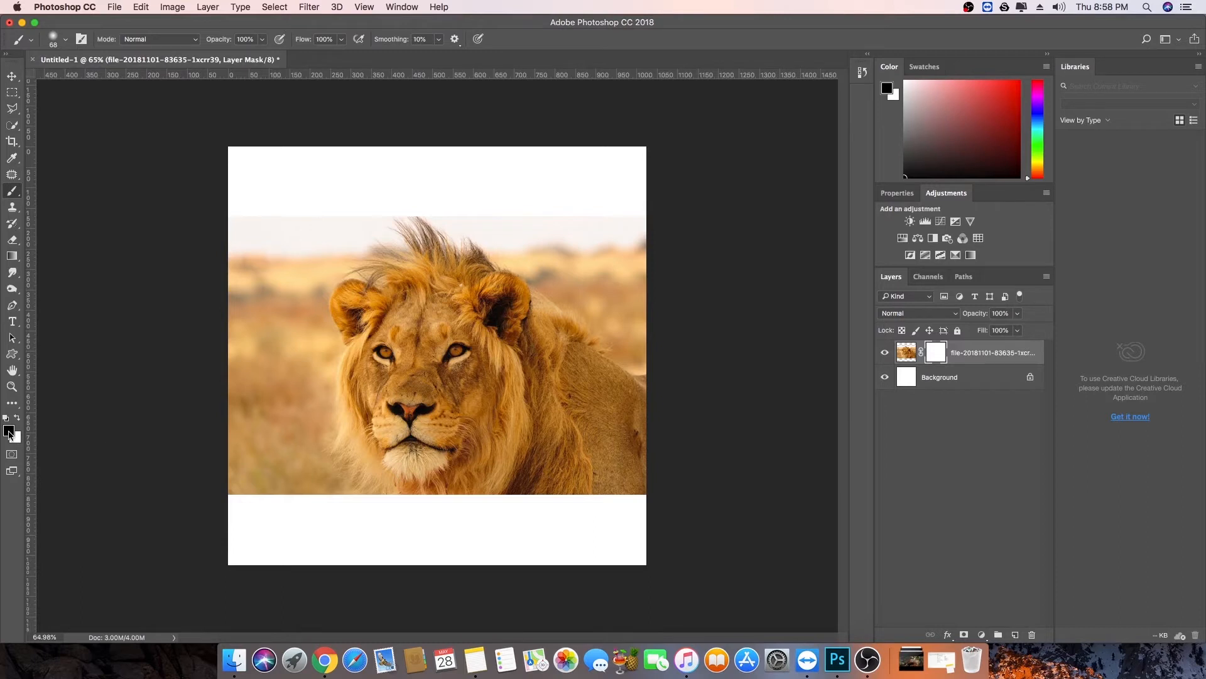
Paint black on the layer mask to hide the background in the photo's upper-left area
scroll(232, 285, up, 5)
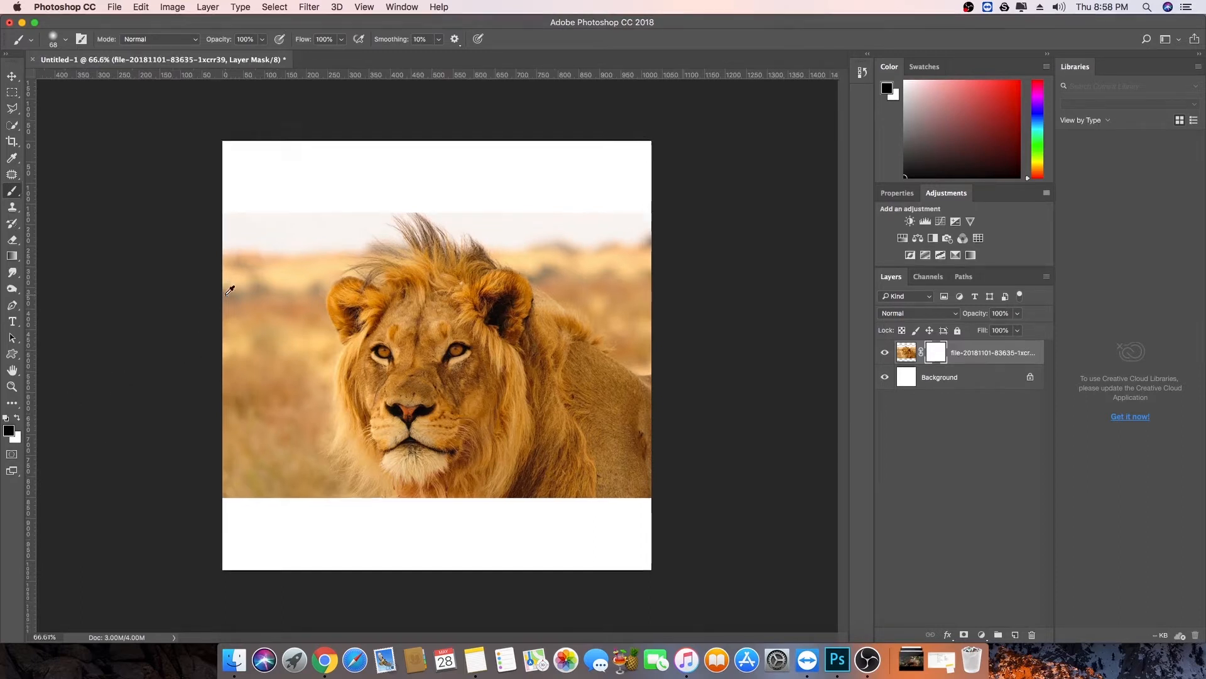
mouse_move(292, 135)
mouse_down()
mouse_move(227, 250)
mouse_move(179, 376)
mouse_up()
mouse_move(338, 154)
mouse_down()
mouse_move(206, 364)
mouse_move(296, 243)
mouse_move(280, 231)
mouse_move(232, 402)
mouse_move(228, 291)
mouse_move(178, 274)
mouse_move(245, 205)
mouse_move(259, 113)
mouse_move(198, 104)
mouse_move(187, 164)
mouse_move(149, 159)
mouse_move(194, 349)
mouse_up()
scroll(261, 304, down, 5)
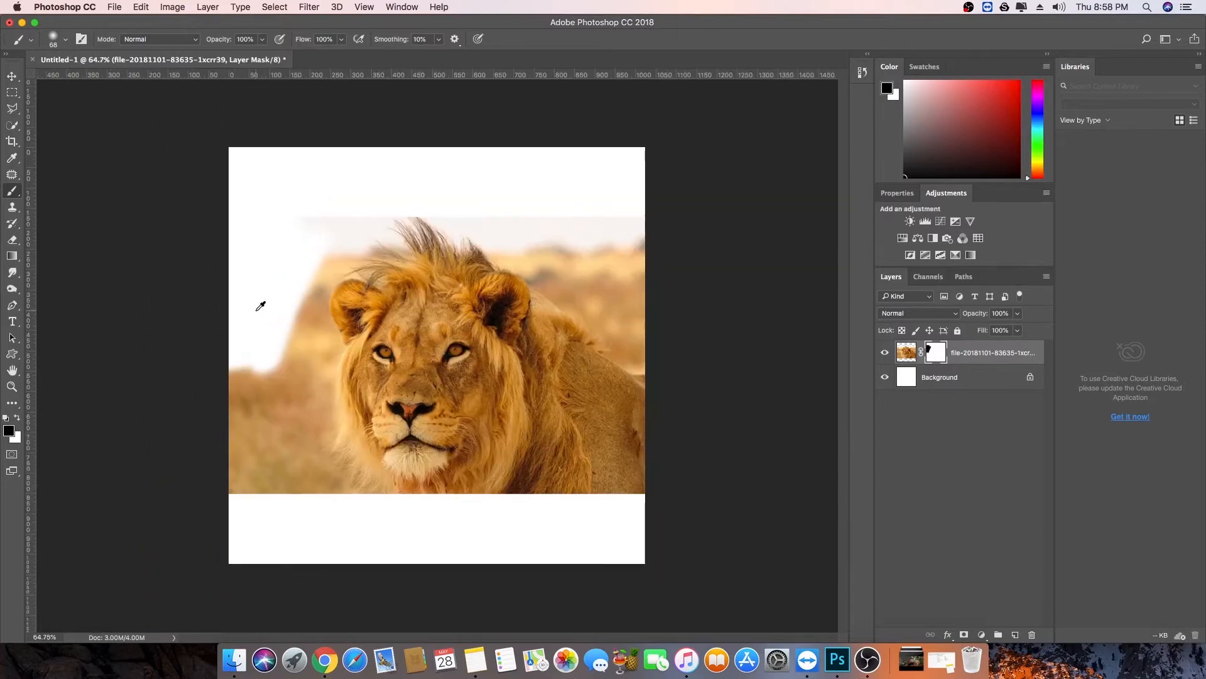
Add an empty layer directly above the Background and hide the white Background layer
click(984, 382)
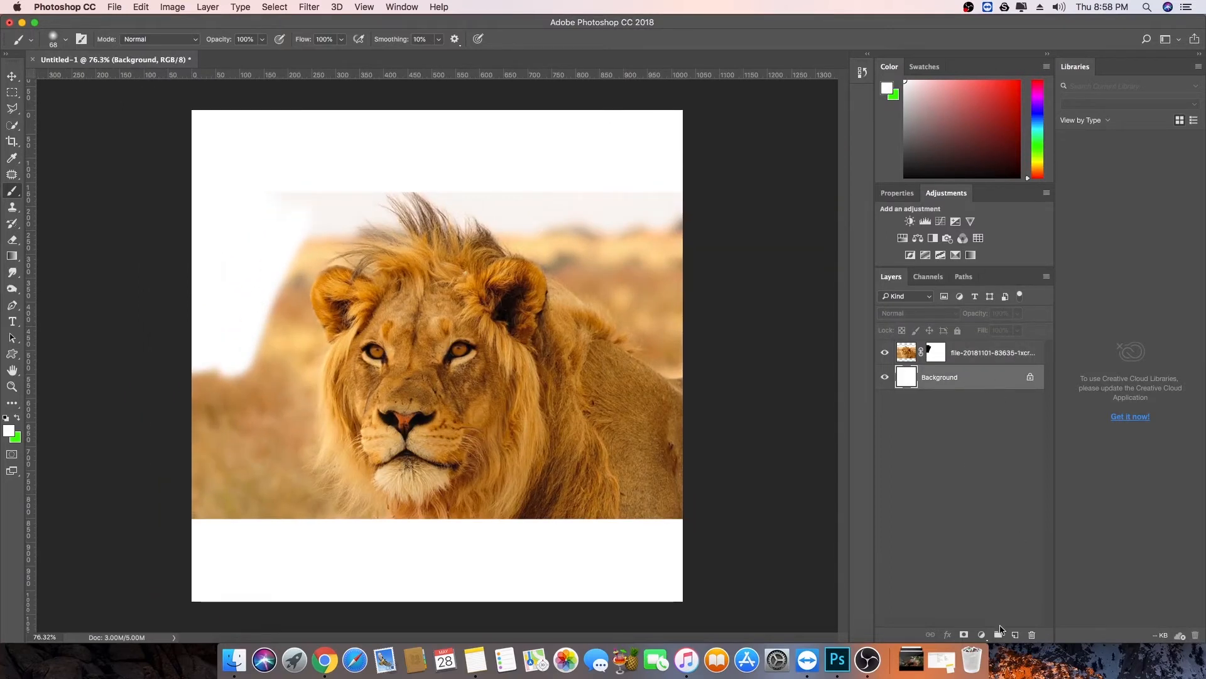
click(1015, 634)
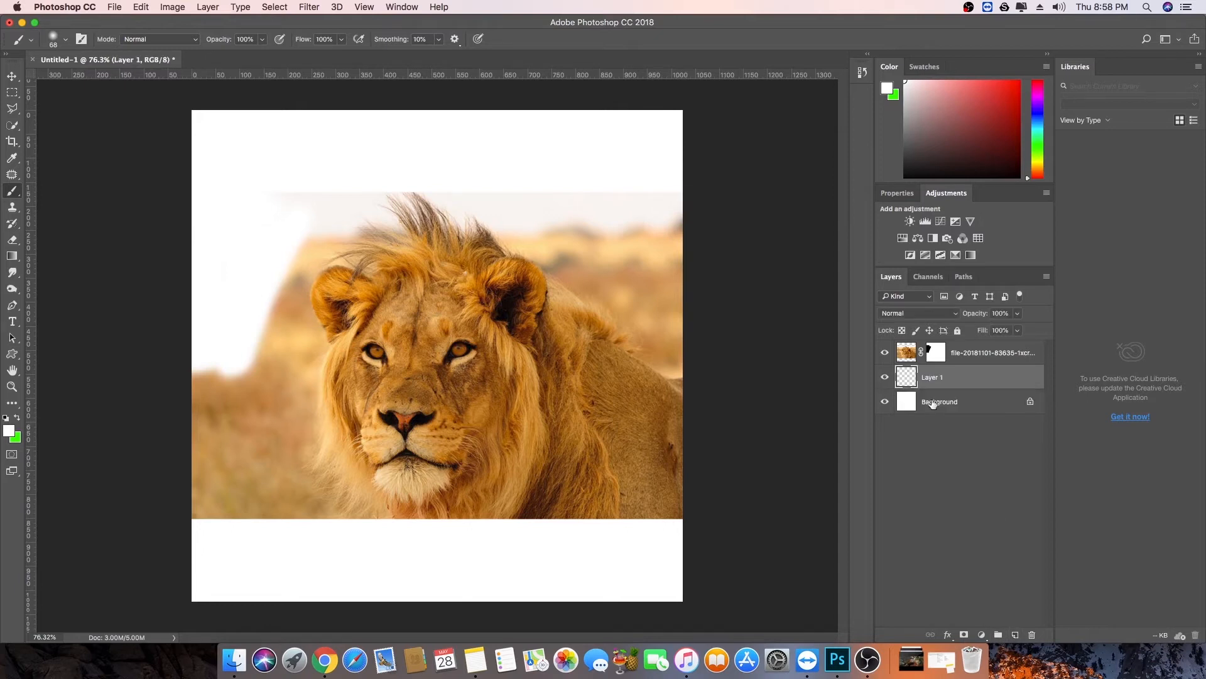
click(885, 401)
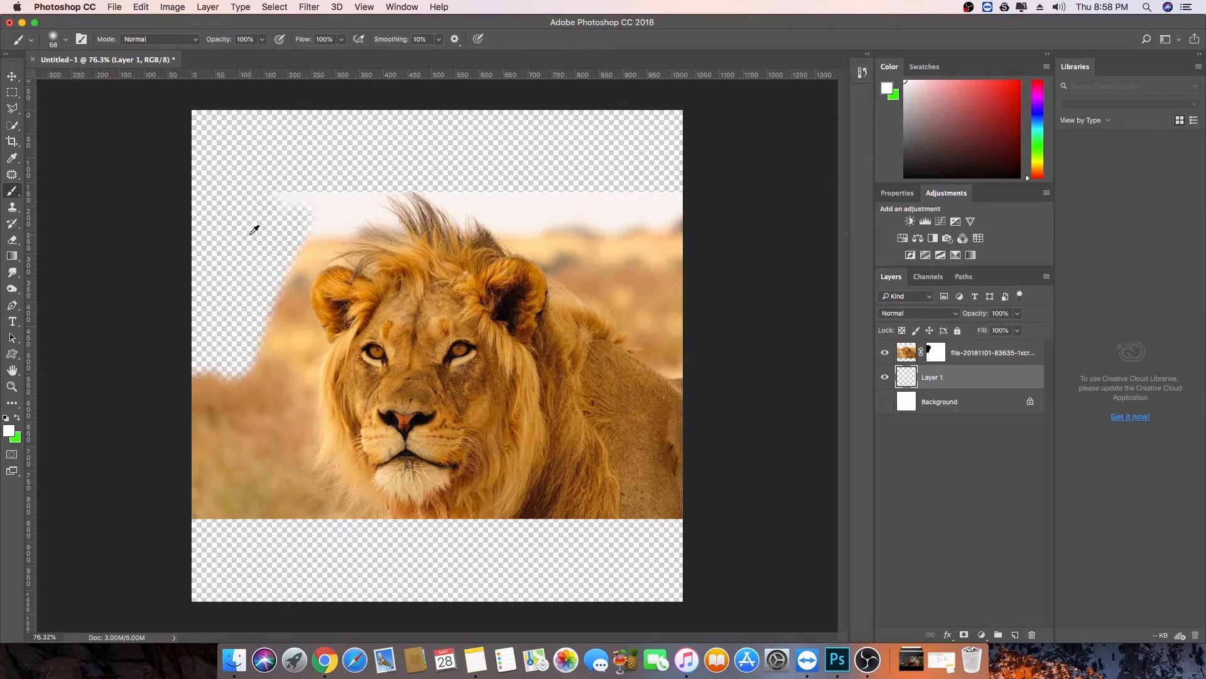
scroll(314, 208, up, 5)
mouse_move(233, 257)
mouse_down()
mouse_move(287, 251)
mouse_move(377, 210)
mouse_move(364, 229)
mouse_up()
key(super+z)
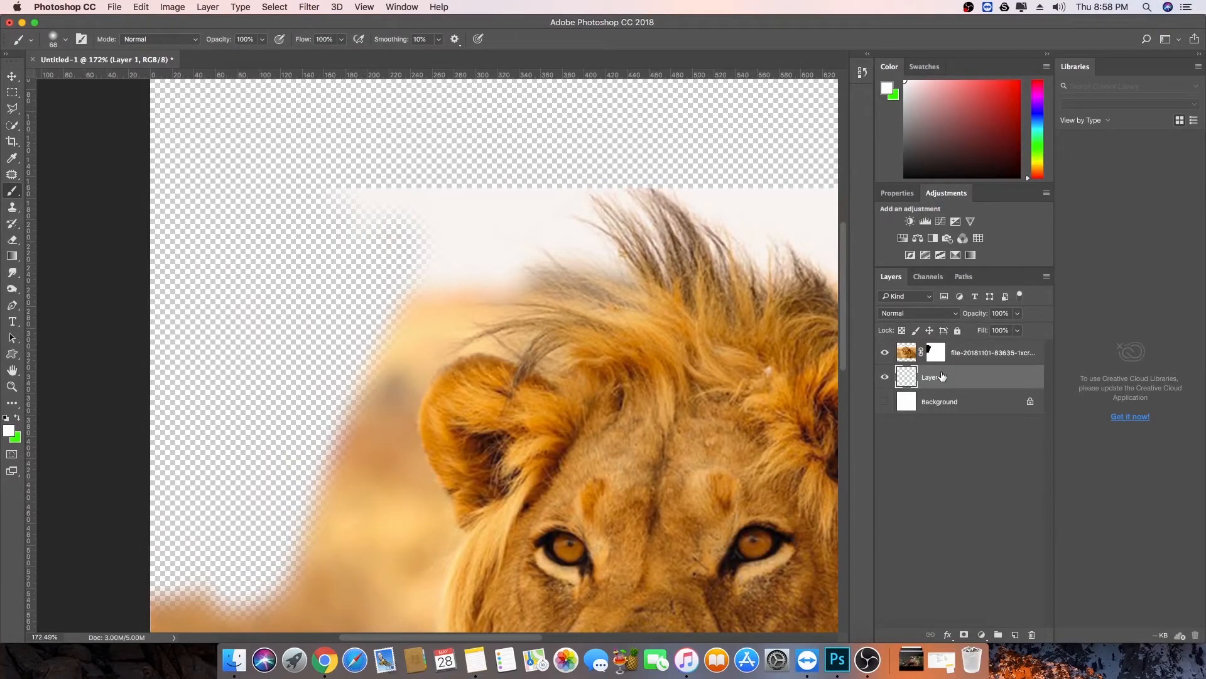
Paint black on the lion layer's mask to hide the background along the left-hand ear, cheek and chin
click(940, 357)
key(d)
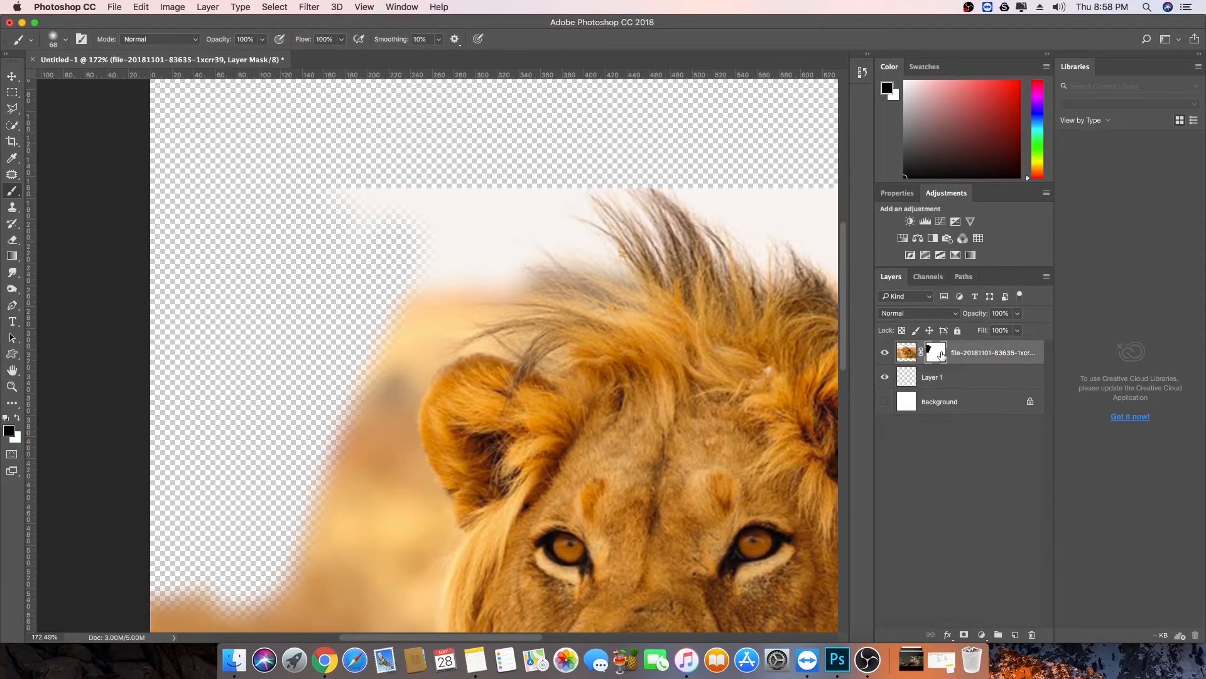
mouse_move(302, 167)
mouse_down()
mouse_move(338, 201)
mouse_move(313, 239)
mouse_move(364, 246)
mouse_move(557, 165)
mouse_move(353, 333)
mouse_move(327, 390)
mouse_up()
mouse_move(408, 260)
mouse_down()
mouse_move(375, 329)
mouse_move(412, 323)
mouse_move(468, 430)
mouse_move(427, 527)
mouse_up()
drag(436, 494, 434, 377)
mouse_move(396, 305)
mouse_down()
mouse_move(375, 259)
mouse_move(436, 490)
mouse_move(411, 409)
mouse_up()
mouse_move(428, 342)
mouse_down()
mouse_move(431, 434)
mouse_move(345, 526)
mouse_move(400, 510)
mouse_up()
mouse_move(426, 494)
mouse_down()
mouse_move(412, 412)
mouse_move(382, 355)
mouse_move(372, 388)
mouse_up()
mouse_move(372, 389)
mouse_down()
mouse_move(288, 439)
mouse_move(291, 484)
mouse_move(342, 503)
mouse_move(544, 516)
mouse_up()
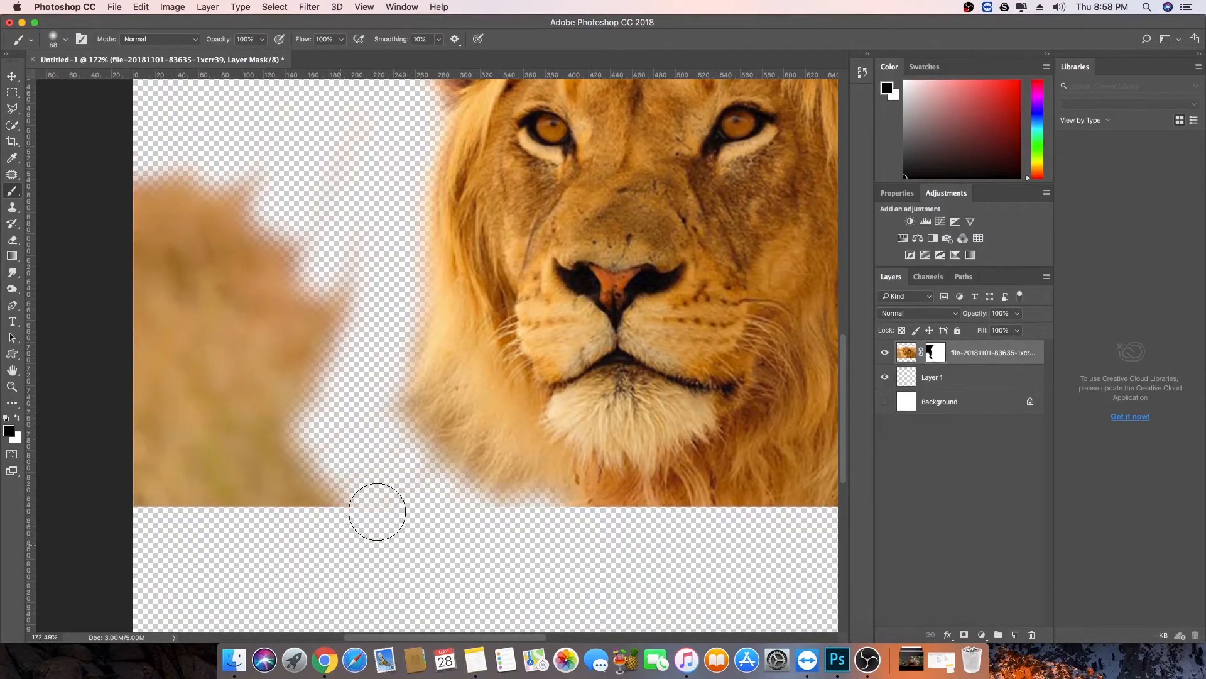
Paint black on the lion layer's mask to hide the pale sky directly above and beside the raised mane tuft
scroll(537, 409, down, 3)
drag(531, 84, 455, 296)
mouse_move(419, 219)
mouse_down()
mouse_move(379, 218)
mouse_move(469, 211)
mouse_move(370, 186)
mouse_move(484, 221)
mouse_up()
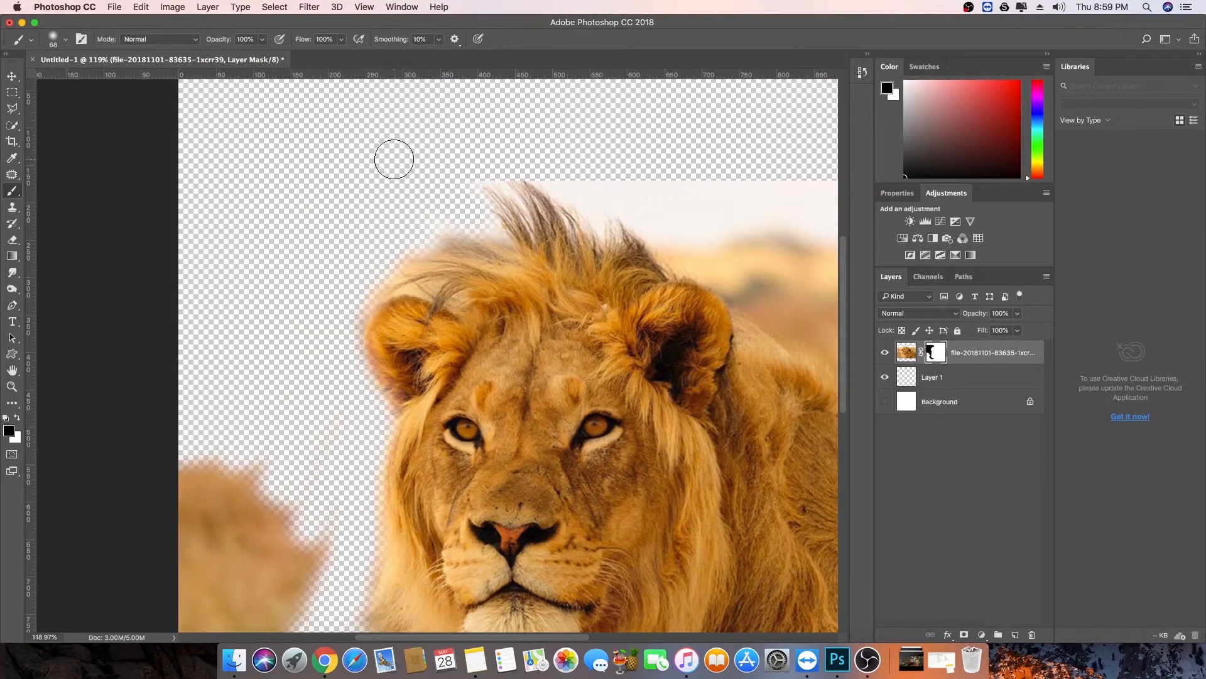
drag(602, 170, 528, 185)
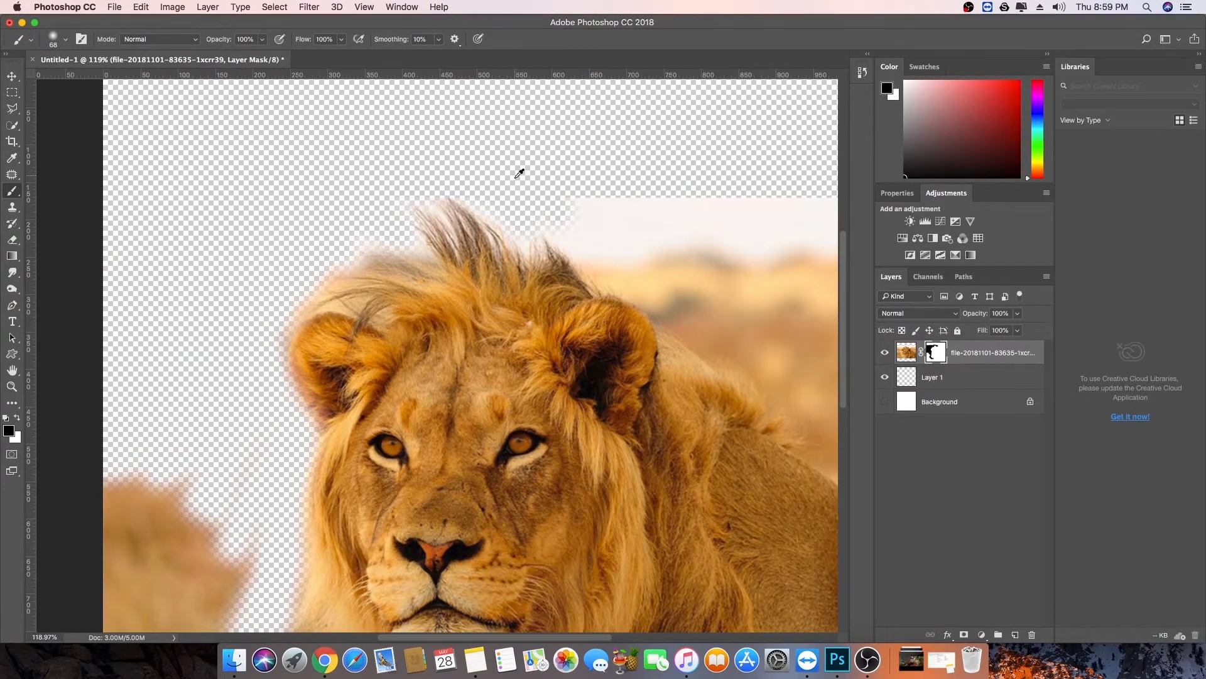
scroll(515, 196, up, 5)
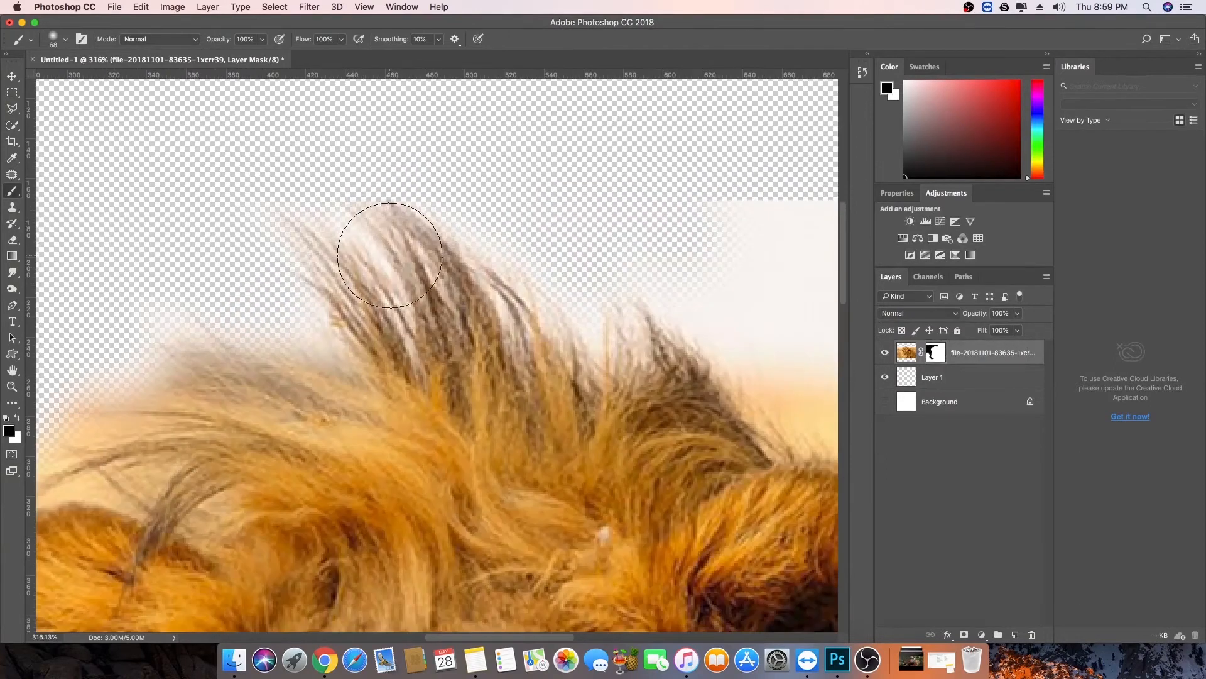
Reduce the brush to 33 px and hide the background between and beside the raised hair tufts on the mask
right_click(375, 233)
drag(466, 262, 448, 262)
mouse_move(333, 211)
mouse_down()
mouse_move(354, 227)
mouse_move(298, 184)
mouse_move(369, 248)
mouse_move(300, 161)
mouse_move(382, 273)
mouse_move(237, 95)
mouse_move(274, 168)
mouse_move(381, 299)
mouse_up()
right_click(305, 270)
drag(238, 275, 135, 198)
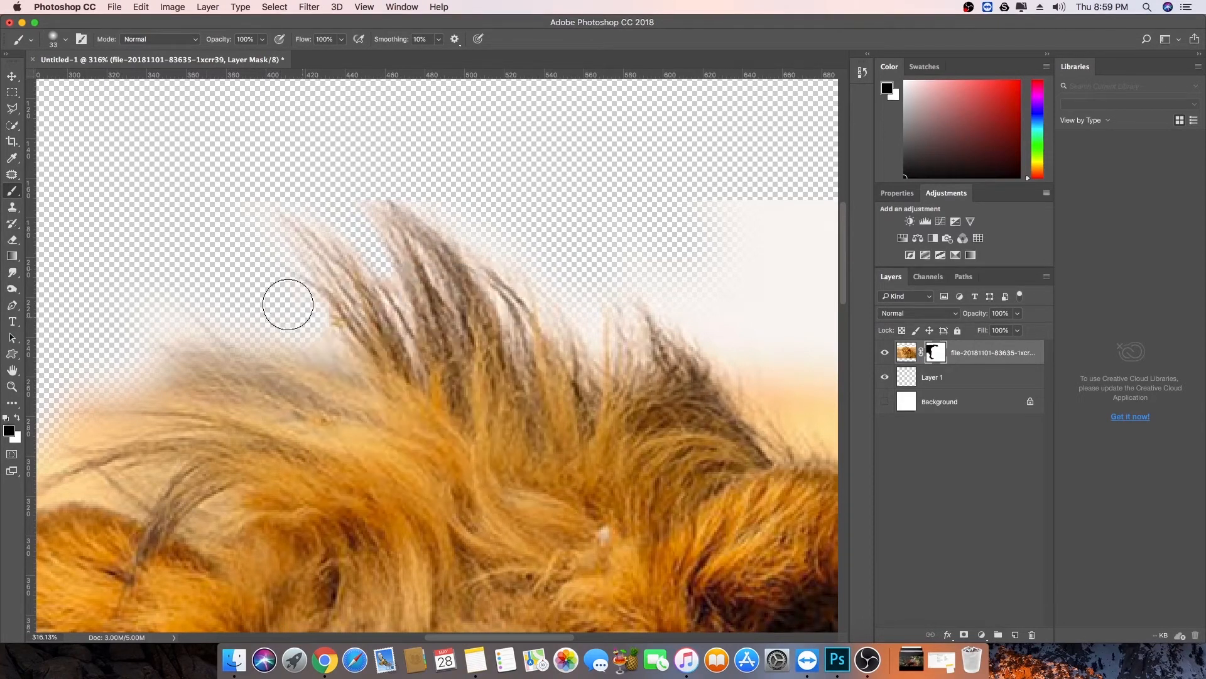
drag(254, 311, 362, 314)
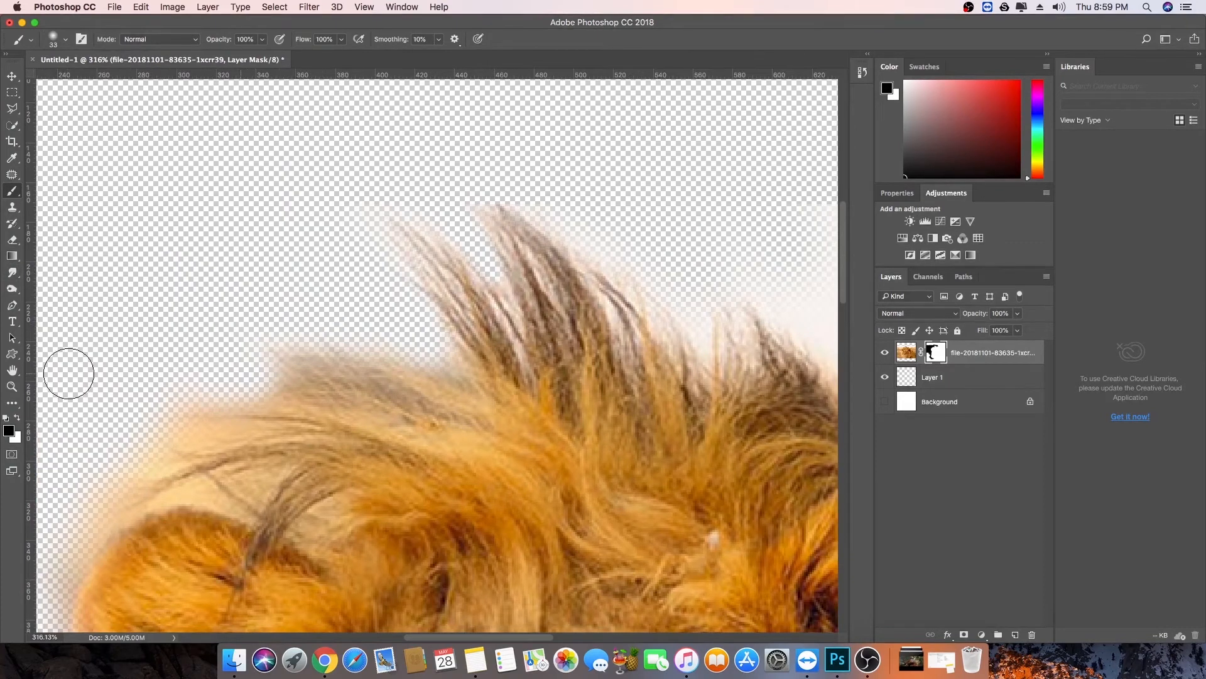
Hide the background on the mask along the mane's right-hand slope down to the right-hand ear
scroll(229, 393, down, 3)
scroll(233, 394, down, 2)
mouse_move(637, 319)
mouse_down()
mouse_move(439, 348)
mouse_move(481, 396)
mouse_up()
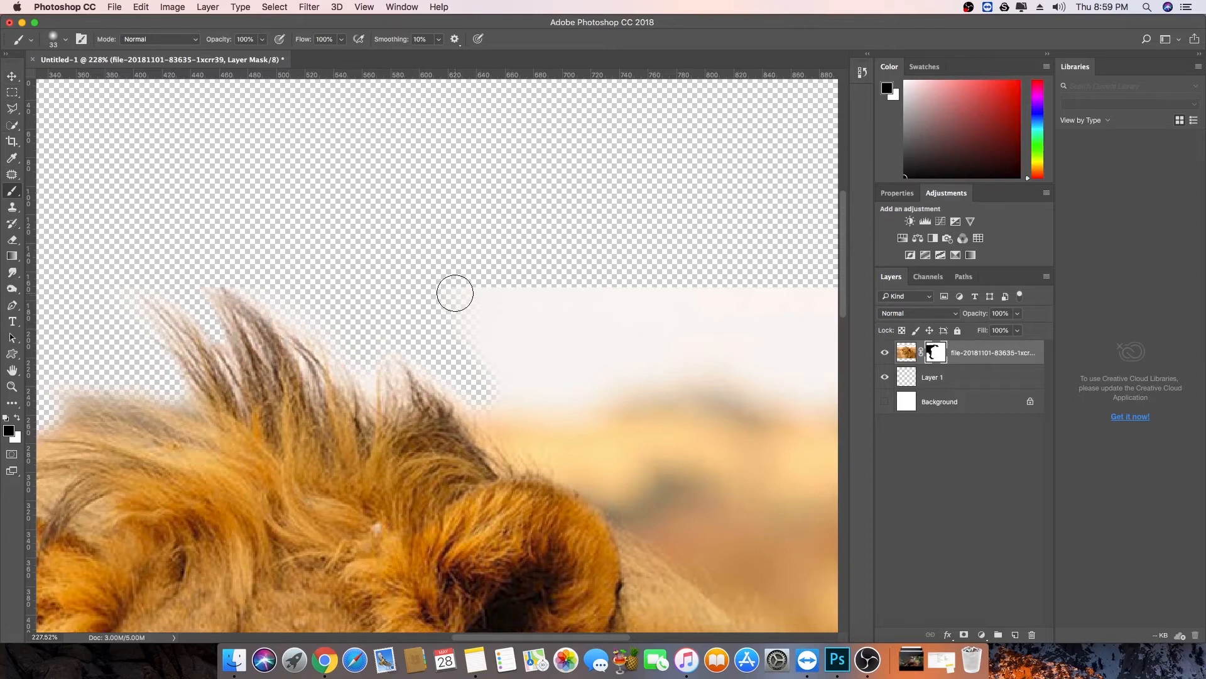
drag(455, 294, 484, 342)
drag(484, 384, 507, 414)
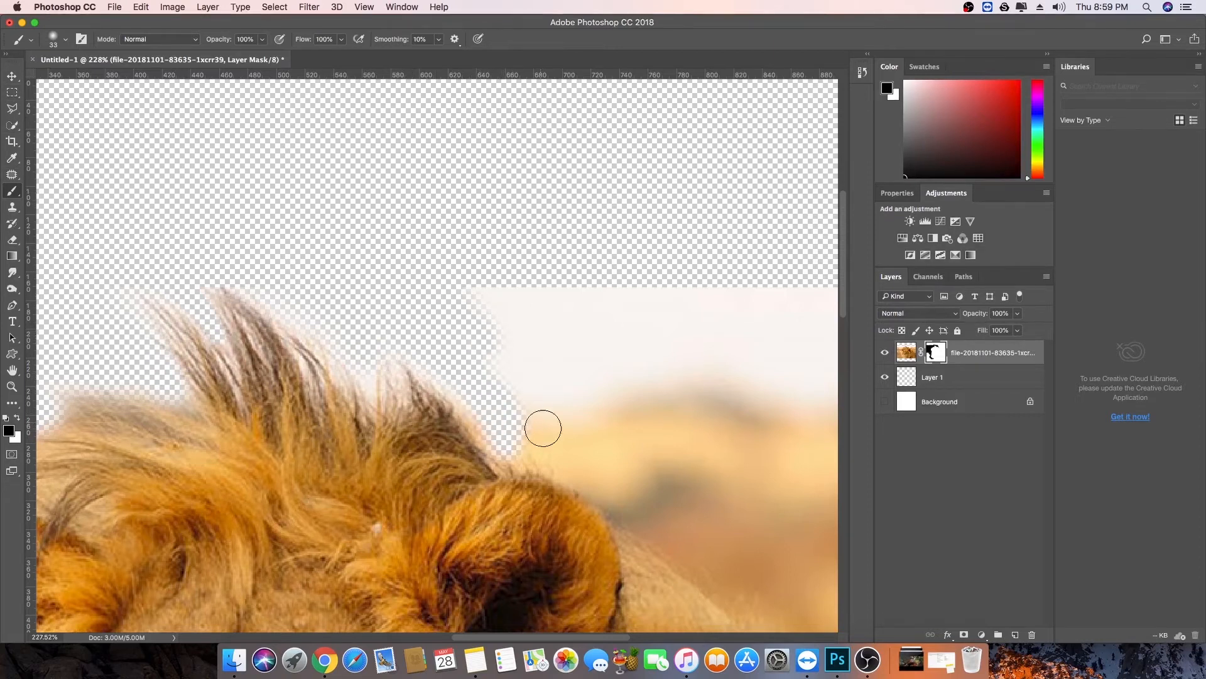
Extend the masked edge diagonally over the right-hand ear towards the lion's back
scroll(431, 360, down, 10)
scroll(431, 360, up, 10)
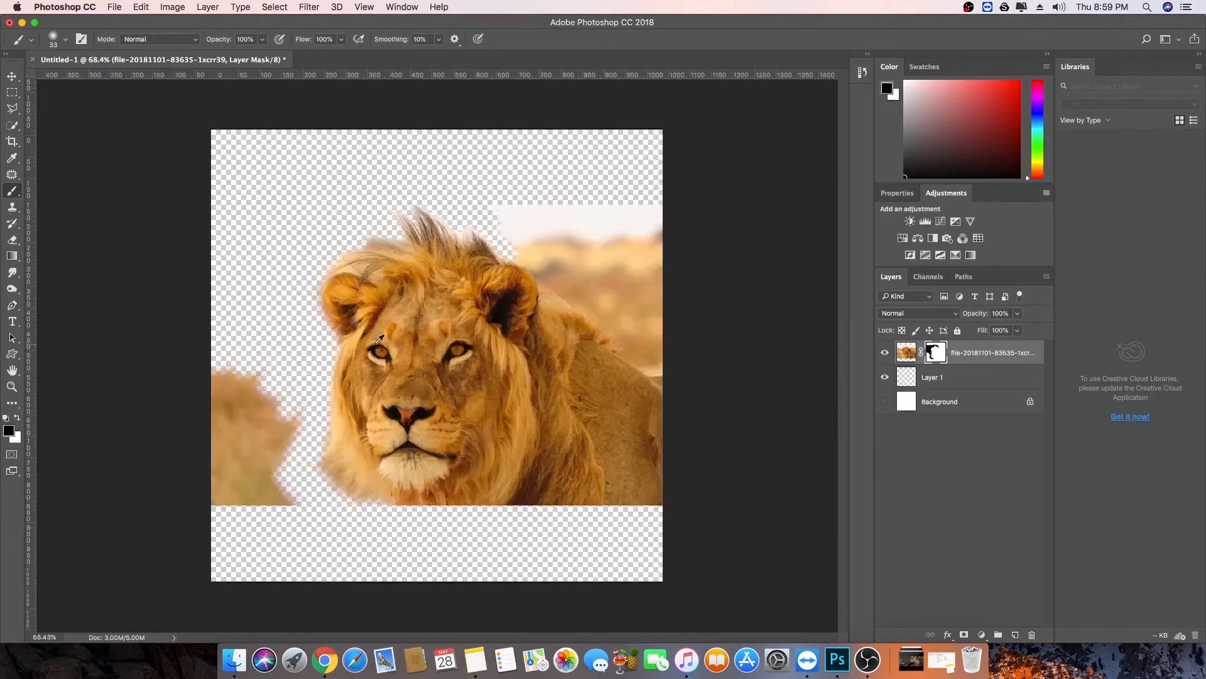
scroll(534, 270, up, 3)
scroll(534, 270, right, 2)
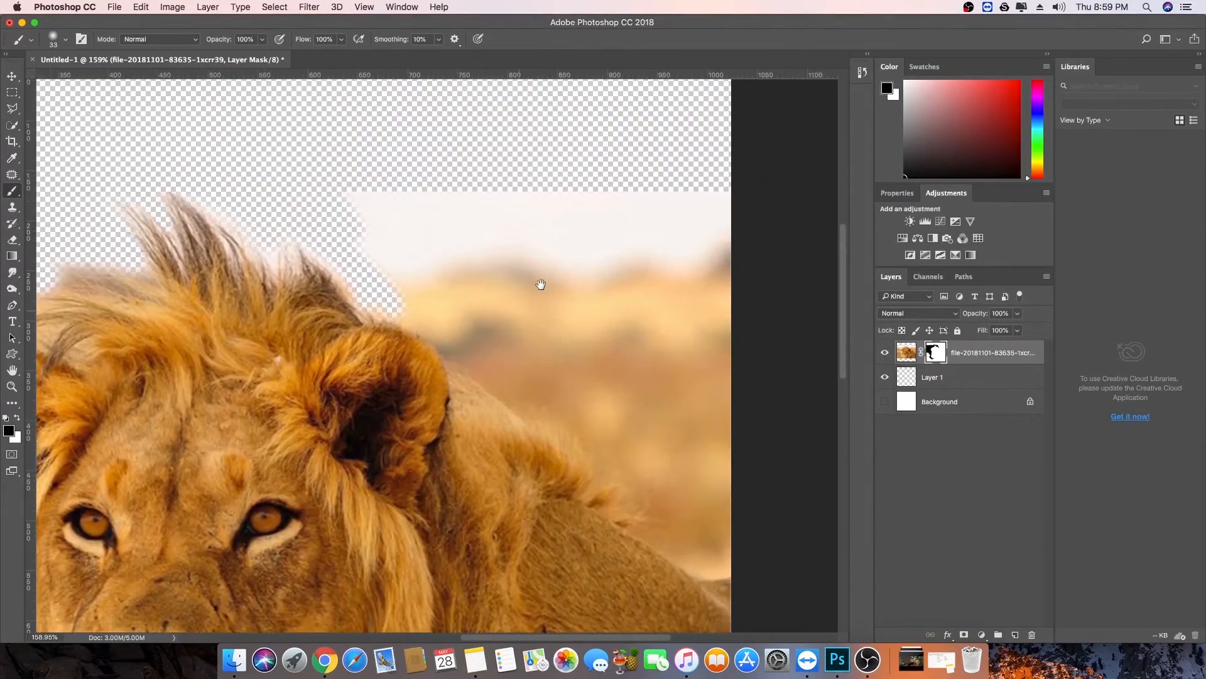
drag(385, 320, 496, 384)
Paint a black zigzag stroke across the lion's forehead, nose and eyes on the layer mask
scroll(482, 355, down, 6)
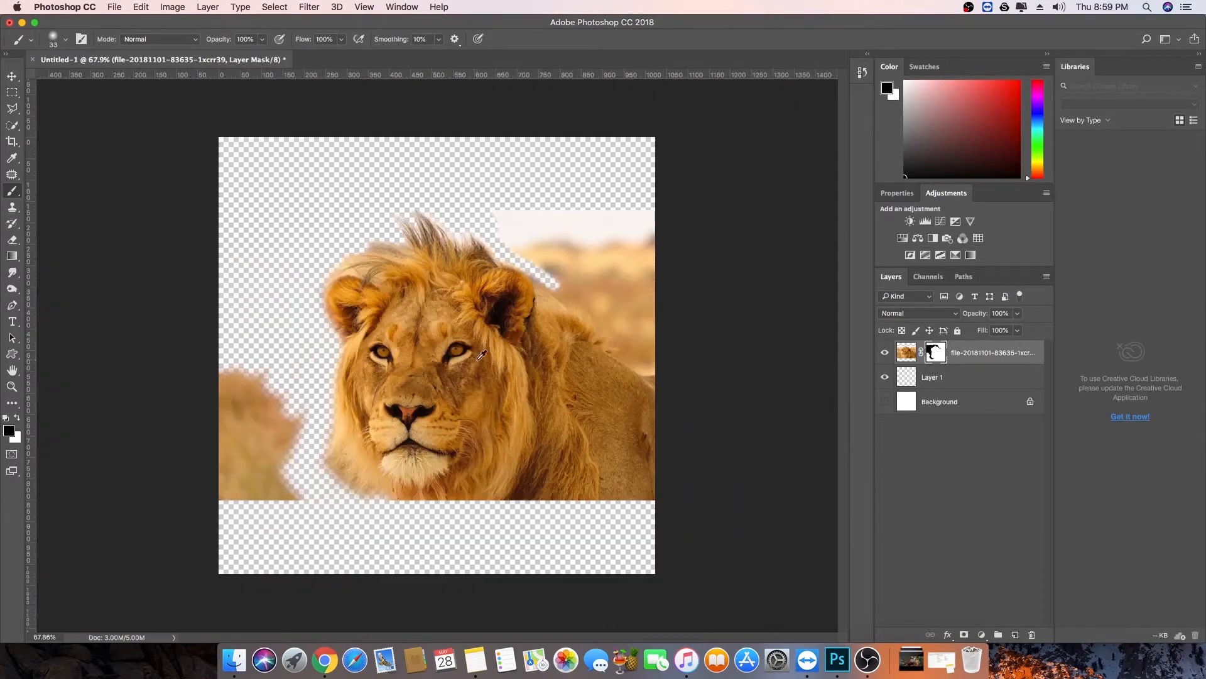
scroll(419, 356, up, 3)
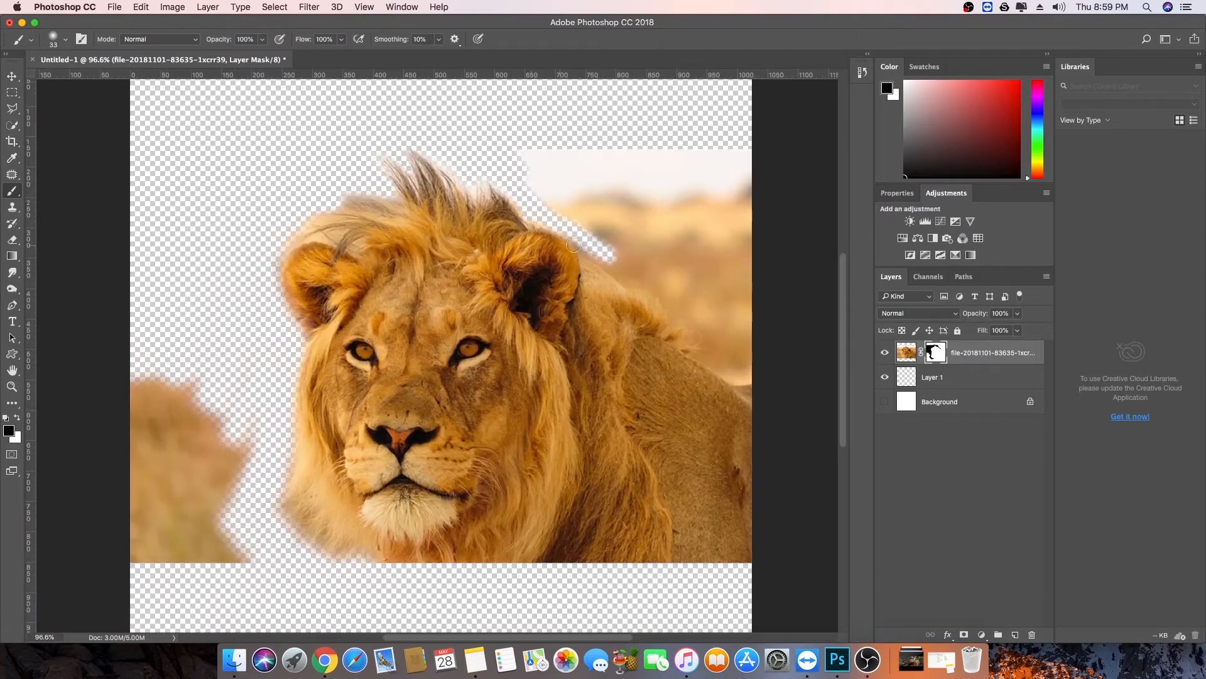
mouse_move(435, 275)
mouse_down()
mouse_move(352, 419)
mouse_move(444, 378)
mouse_up()
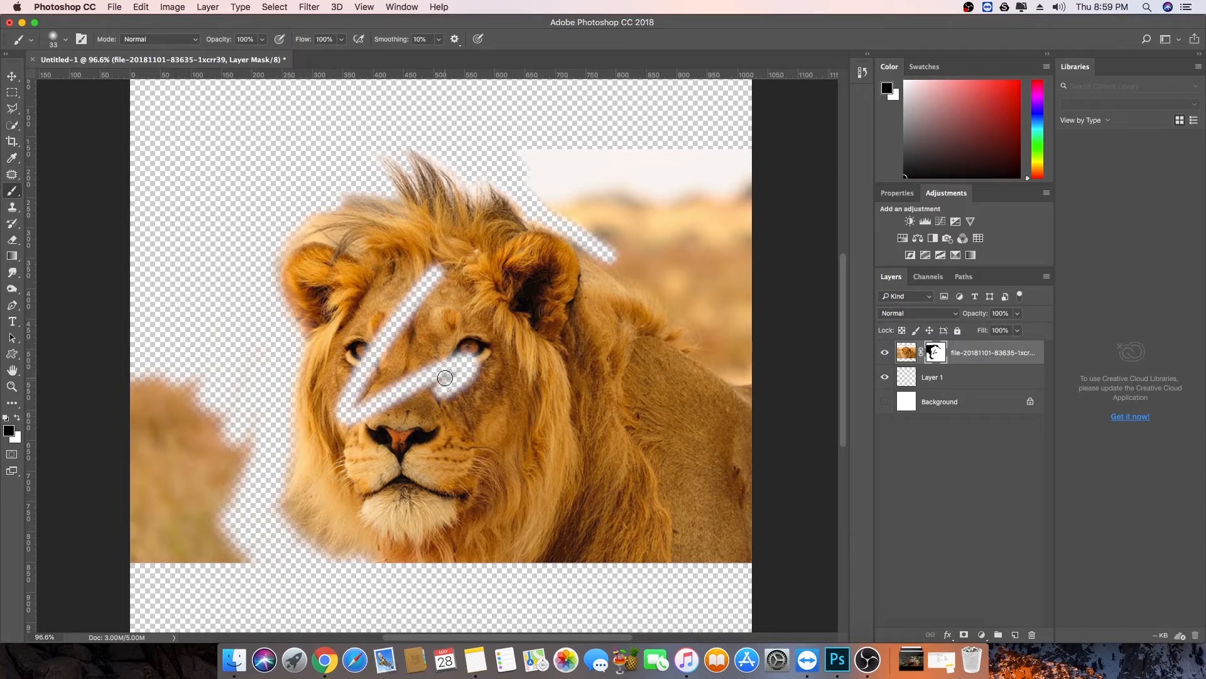
Switch the foreground colour to white, enlarge the brush to 51 px and paint the lion's face back on the mask
click(17, 419)
click(18, 418)
click(19, 416)
right_click(434, 320)
drag(501, 345, 518, 350)
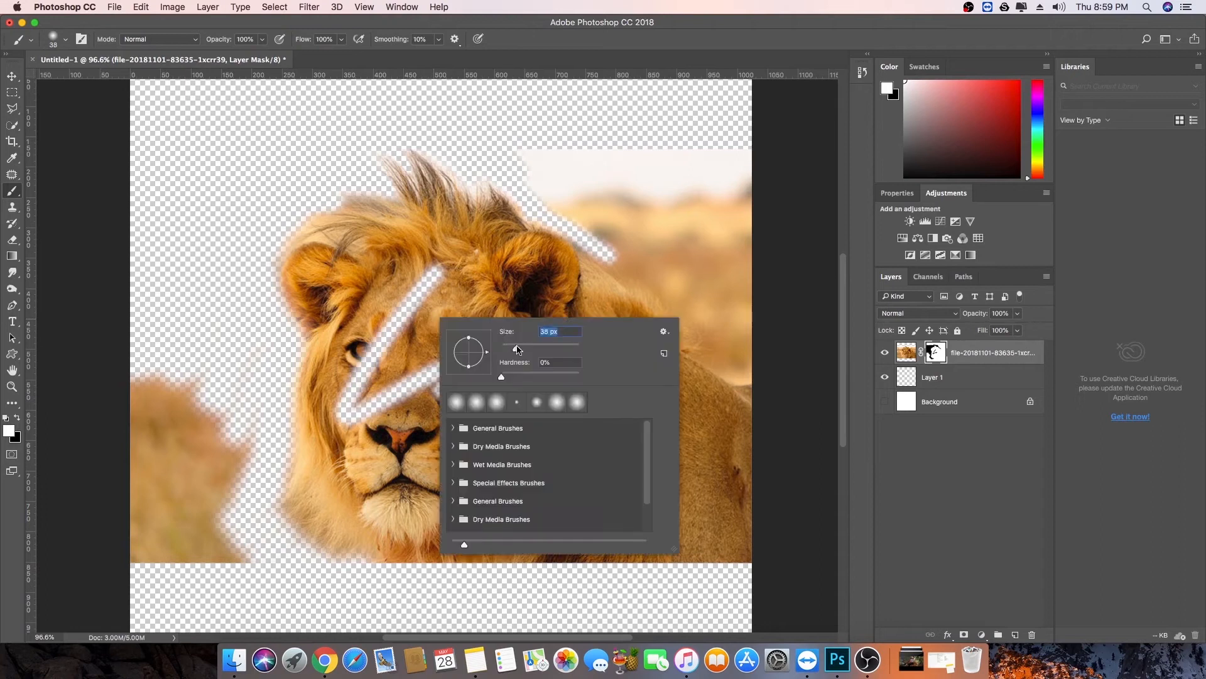
mouse_move(447, 269)
mouse_down()
mouse_move(380, 331)
mouse_move(447, 276)
mouse_move(362, 356)
mouse_move(413, 318)
mouse_move(336, 424)
mouse_move(360, 387)
mouse_move(392, 376)
mouse_move(366, 418)
mouse_move(445, 350)
mouse_move(377, 405)
mouse_move(447, 357)
mouse_move(434, 382)
mouse_move(474, 348)
mouse_move(489, 355)
mouse_move(464, 373)
mouse_move(475, 353)
mouse_move(467, 376)
mouse_up()
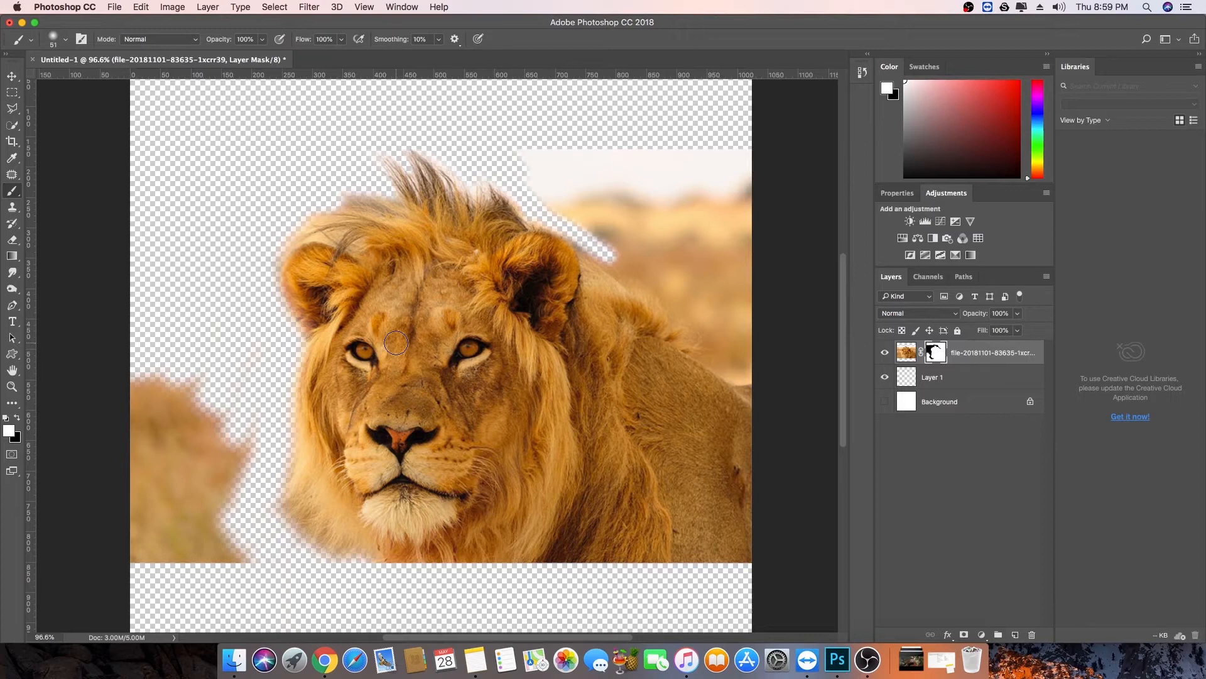
Set the foreground colour to red ff0000 while the layer mask is active
scroll(462, 331, down, 2)
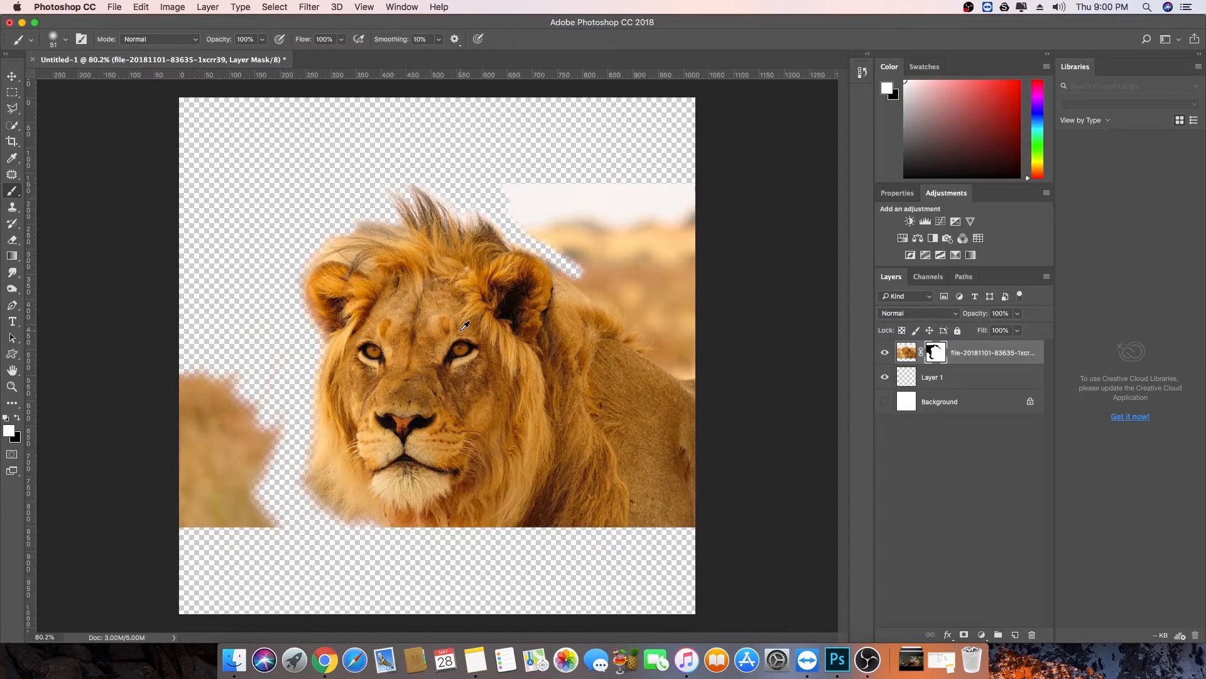
scroll(484, 329, up, 1)
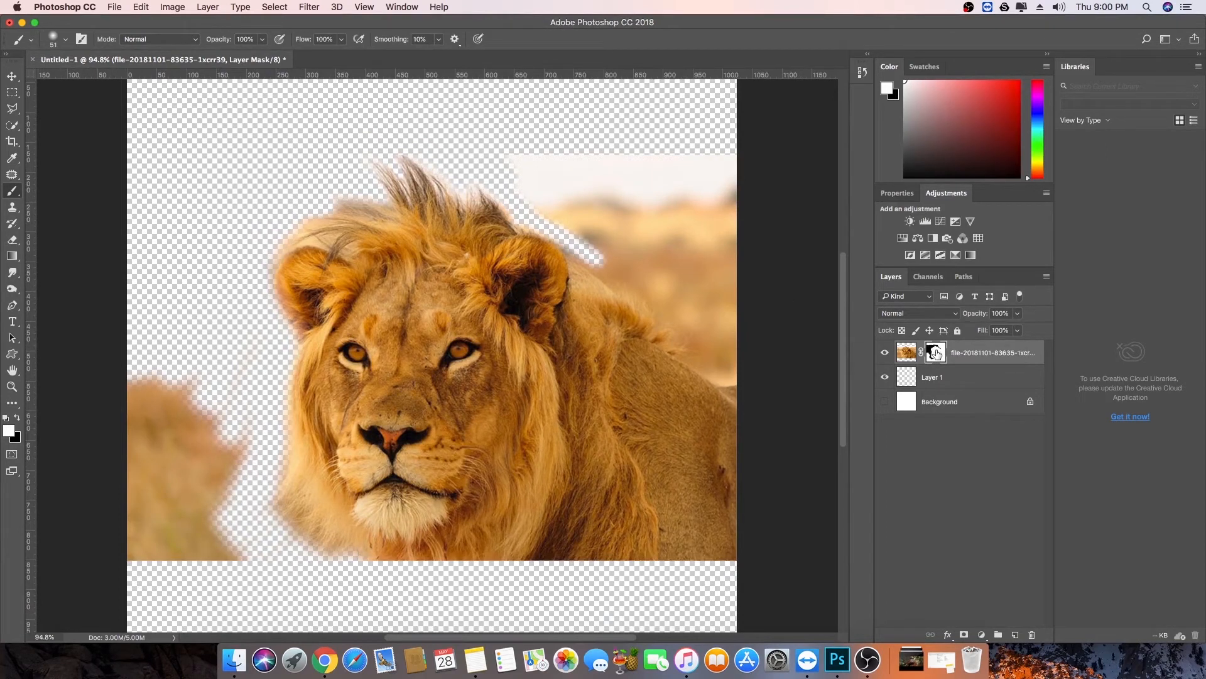
click(11, 433)
text(ff0000)
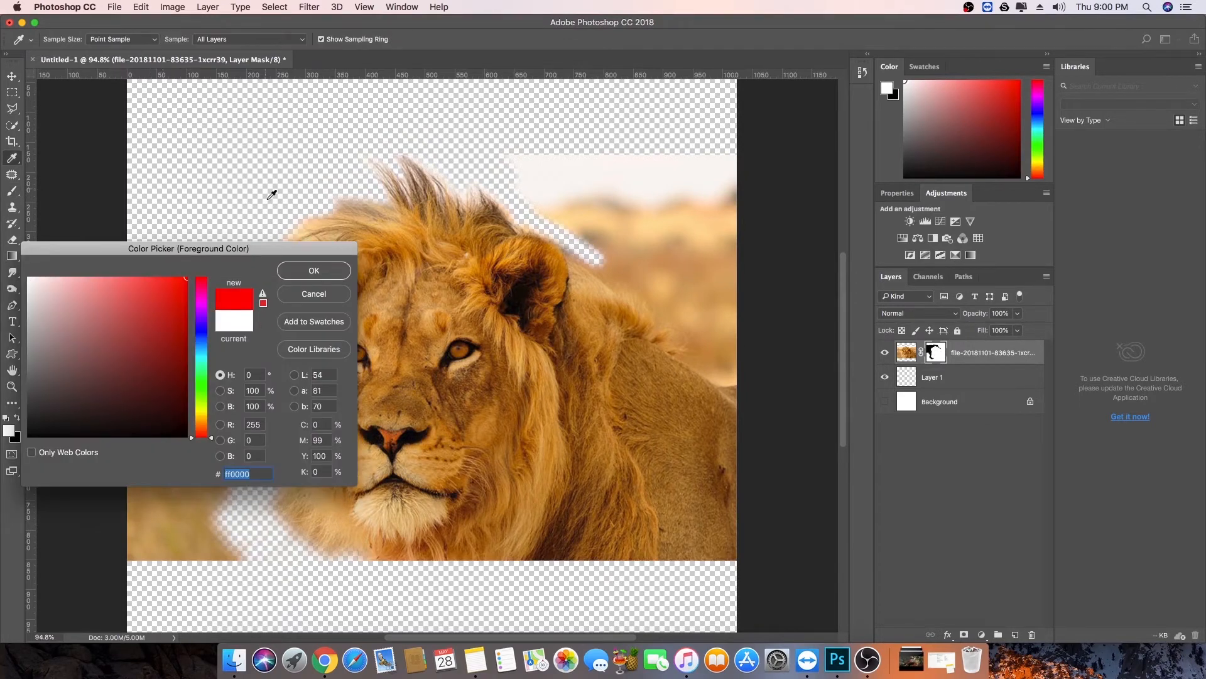
click(313, 272)
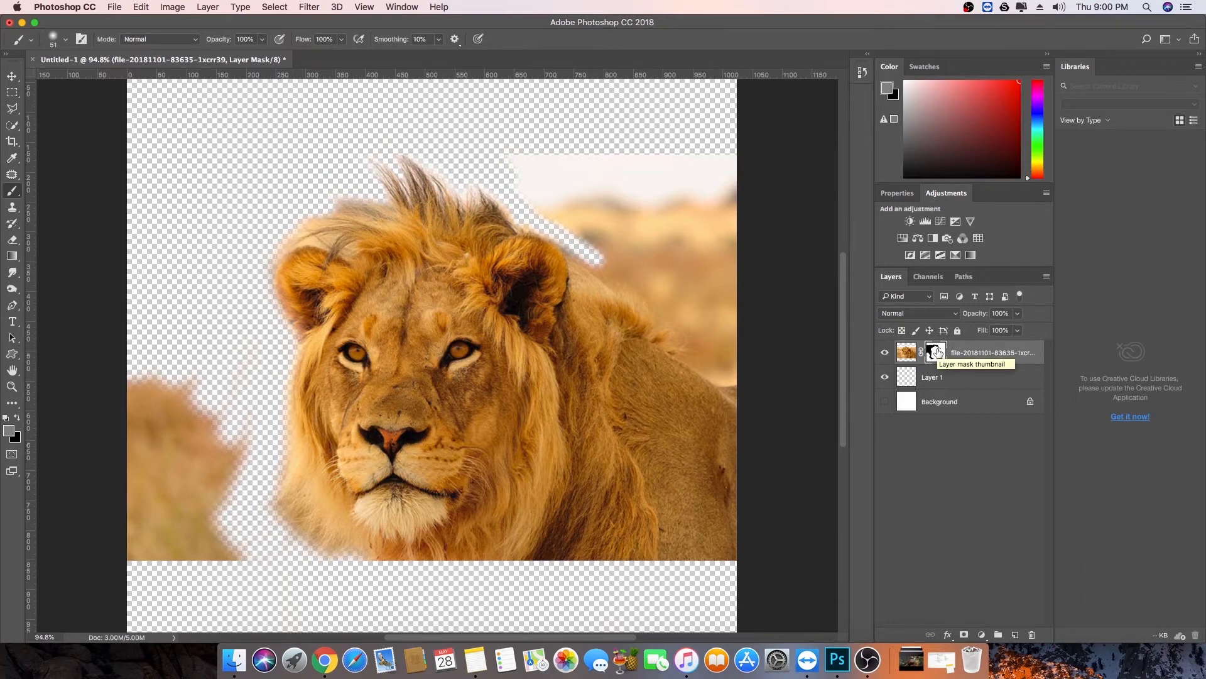
Choose a blue hue of 244° in the Color Picker and darken it to black for the mask's foreground colour
click(11, 433)
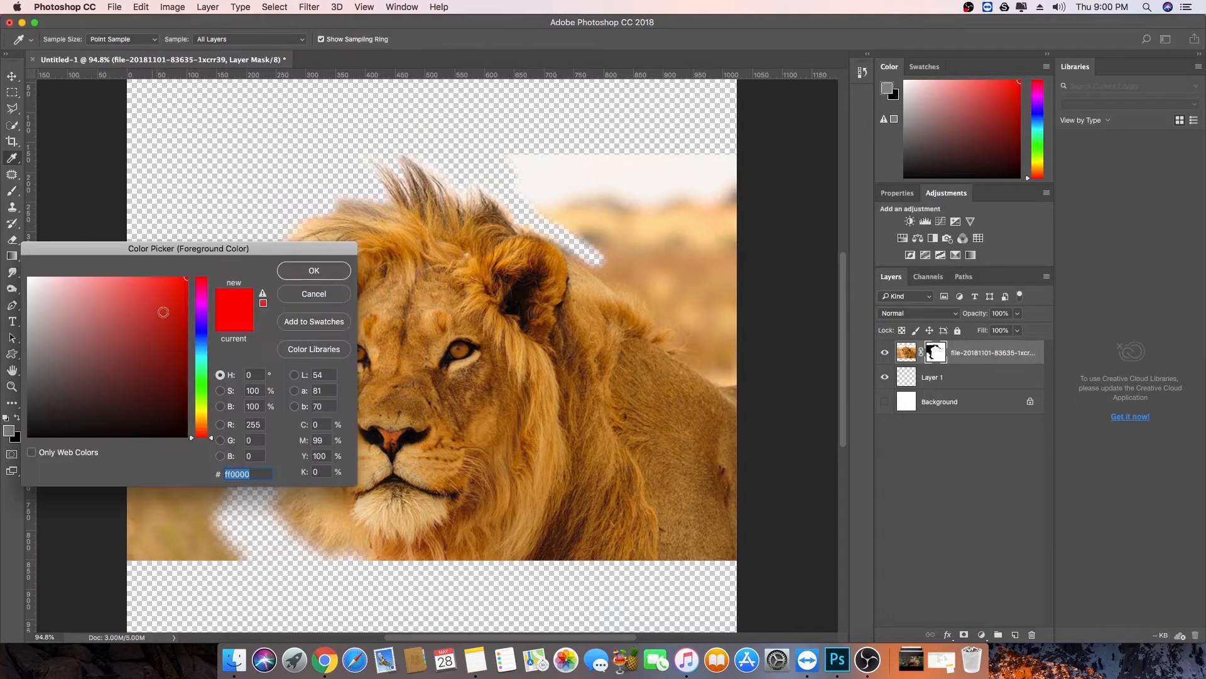
drag(196, 249, 357, 205)
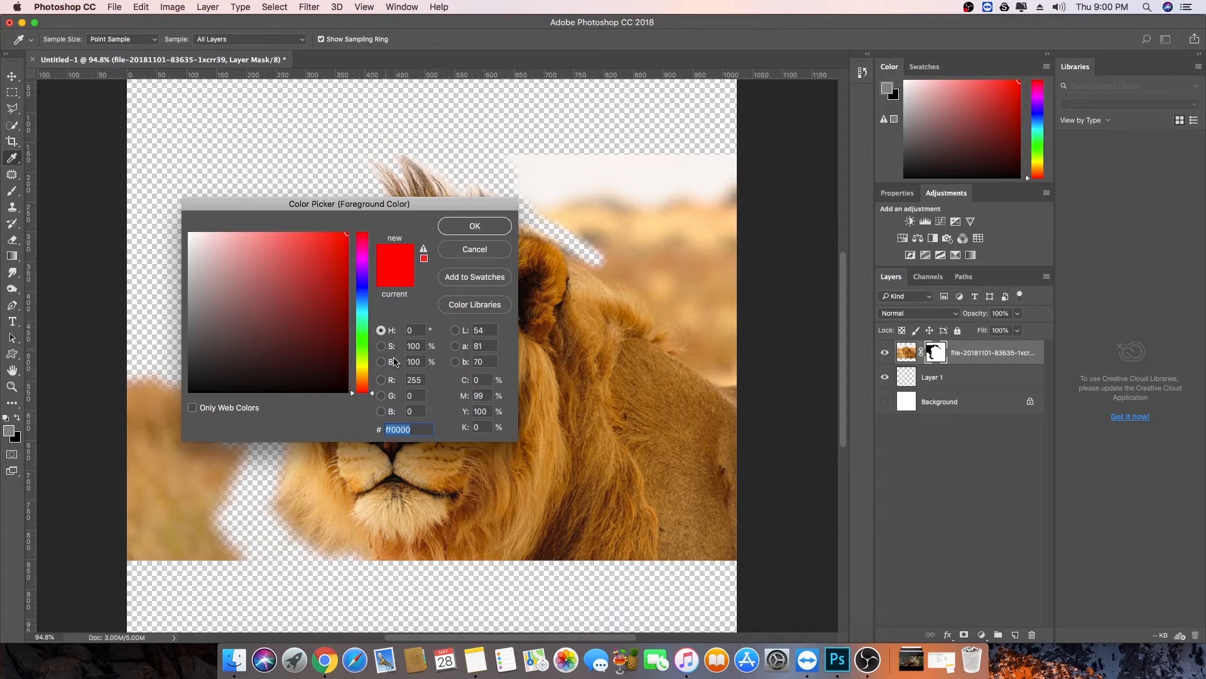
drag(370, 373, 366, 284)
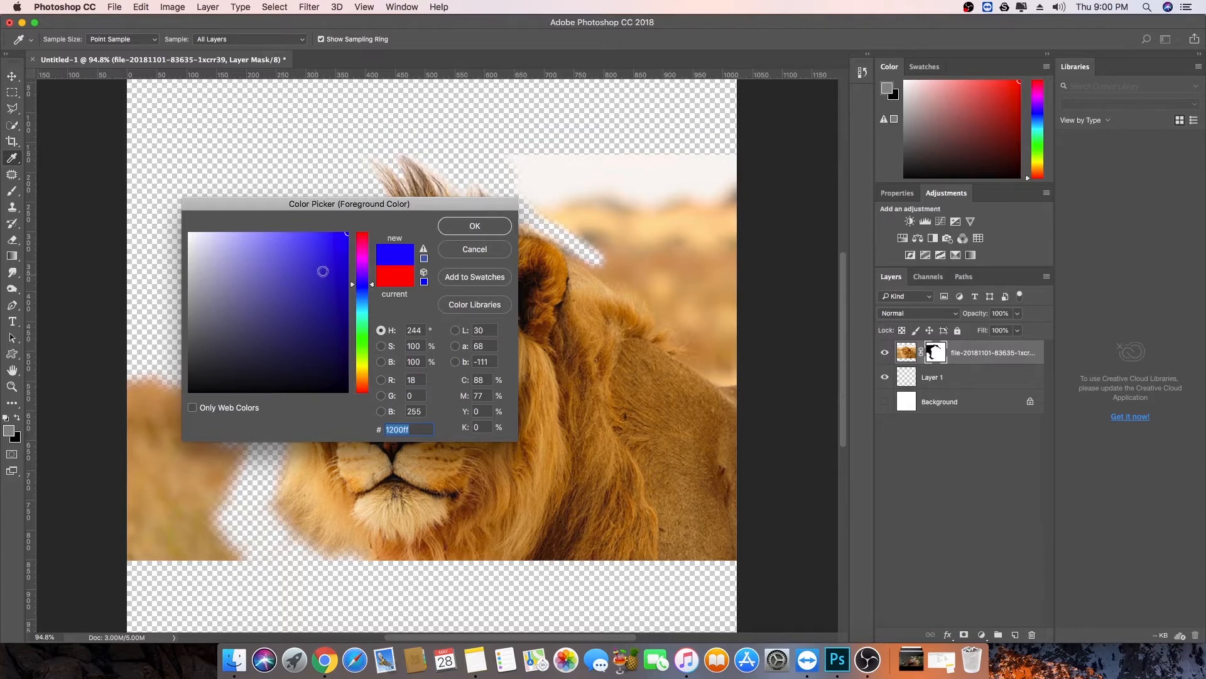
mouse_move(323, 270)
mouse_down()
mouse_move(352, 381)
mouse_move(231, 393)
mouse_up()
click(488, 229)
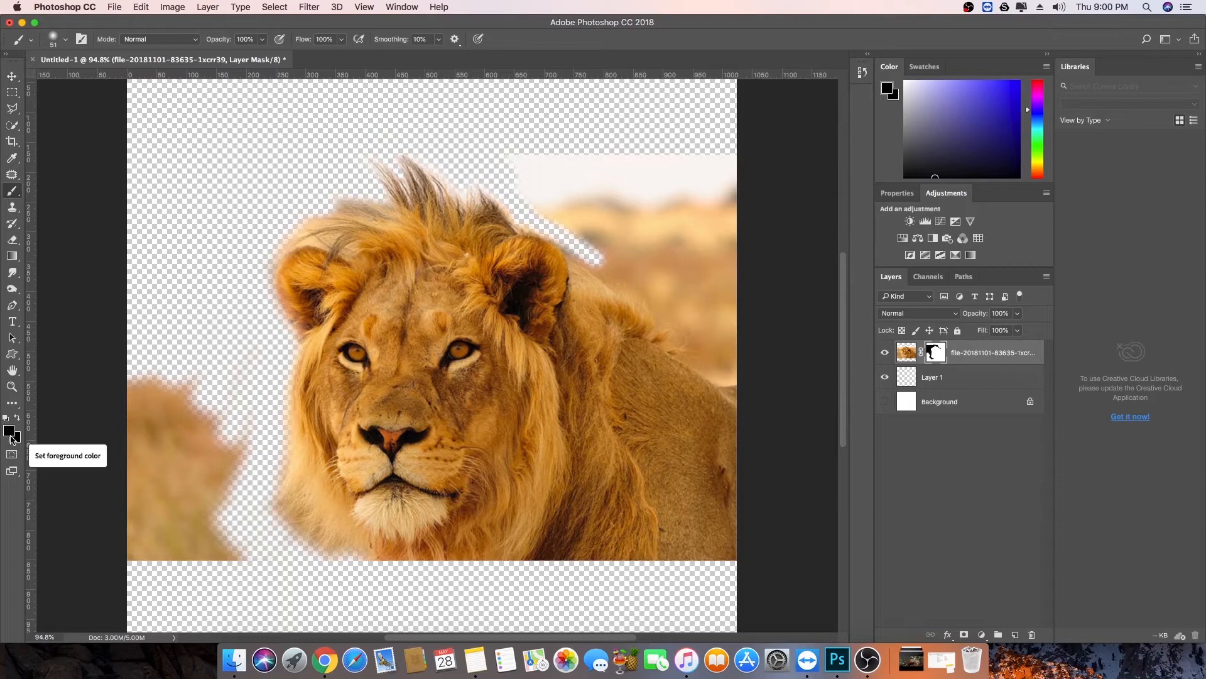
Alternate between the lion layer's image and its mask to compare the foreground and background colours available for each
click(905, 353)
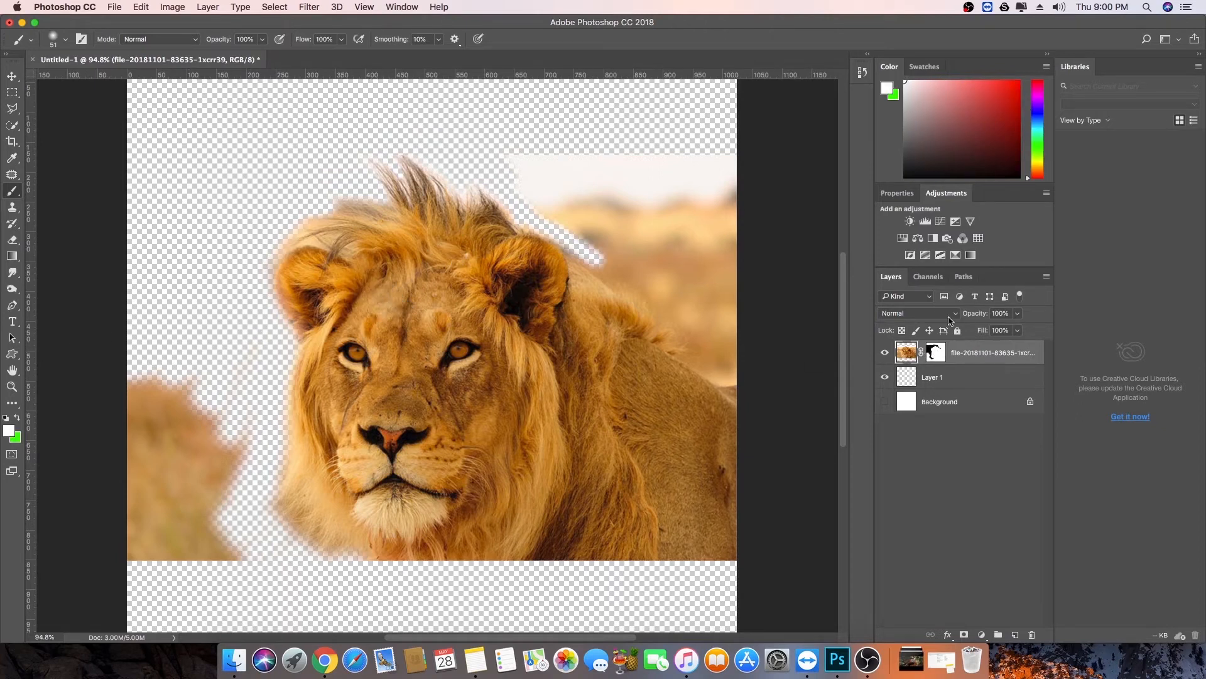
click(935, 354)
click(909, 355)
click(934, 355)
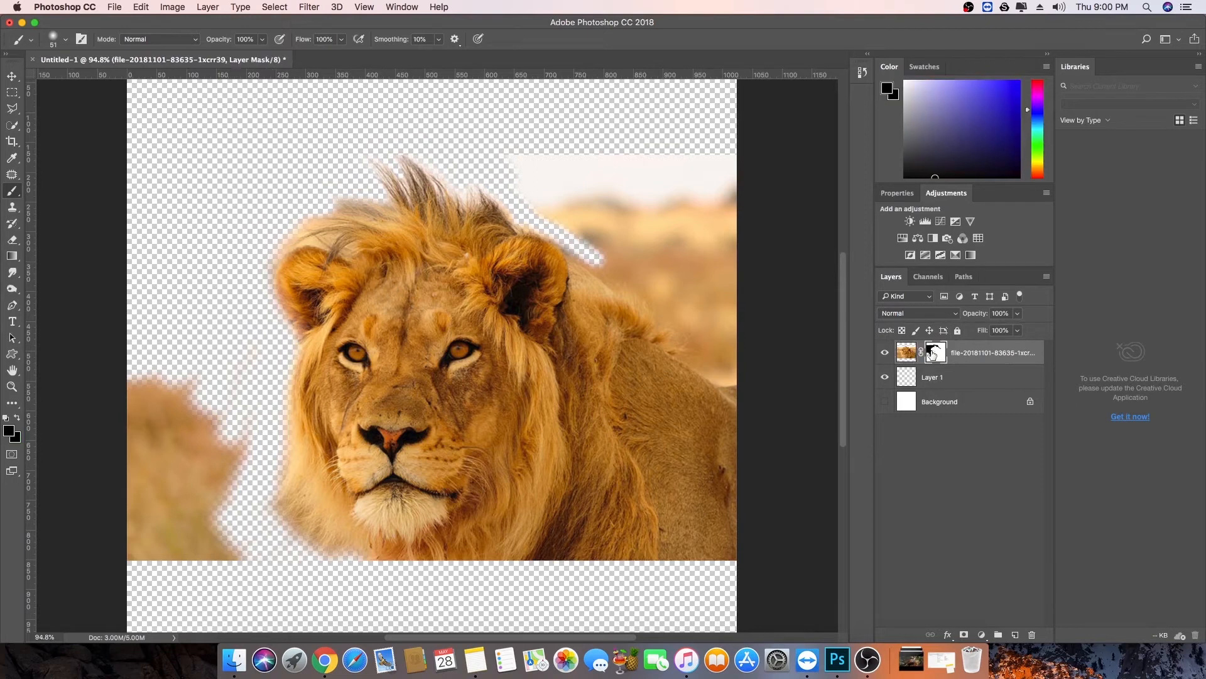
click(907, 356)
click(934, 355)
click(965, 355)
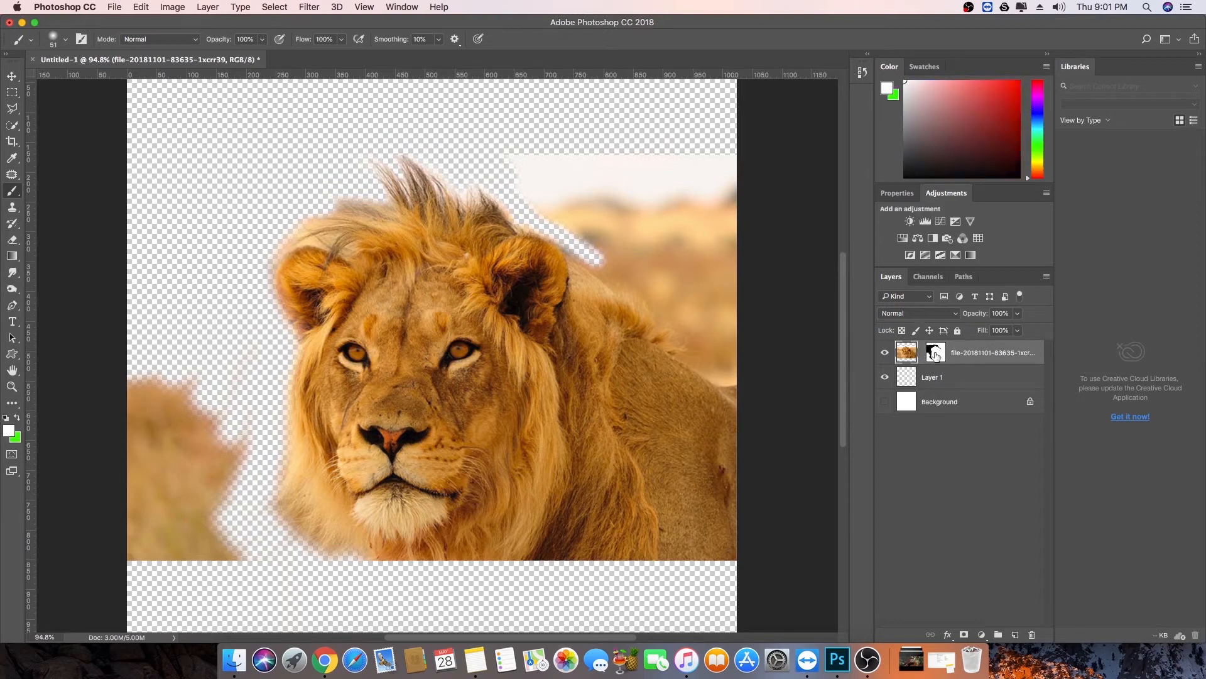
Activate the lion layer's mask and paint black across the lion's forehead and right-hand ear
click(935, 354)
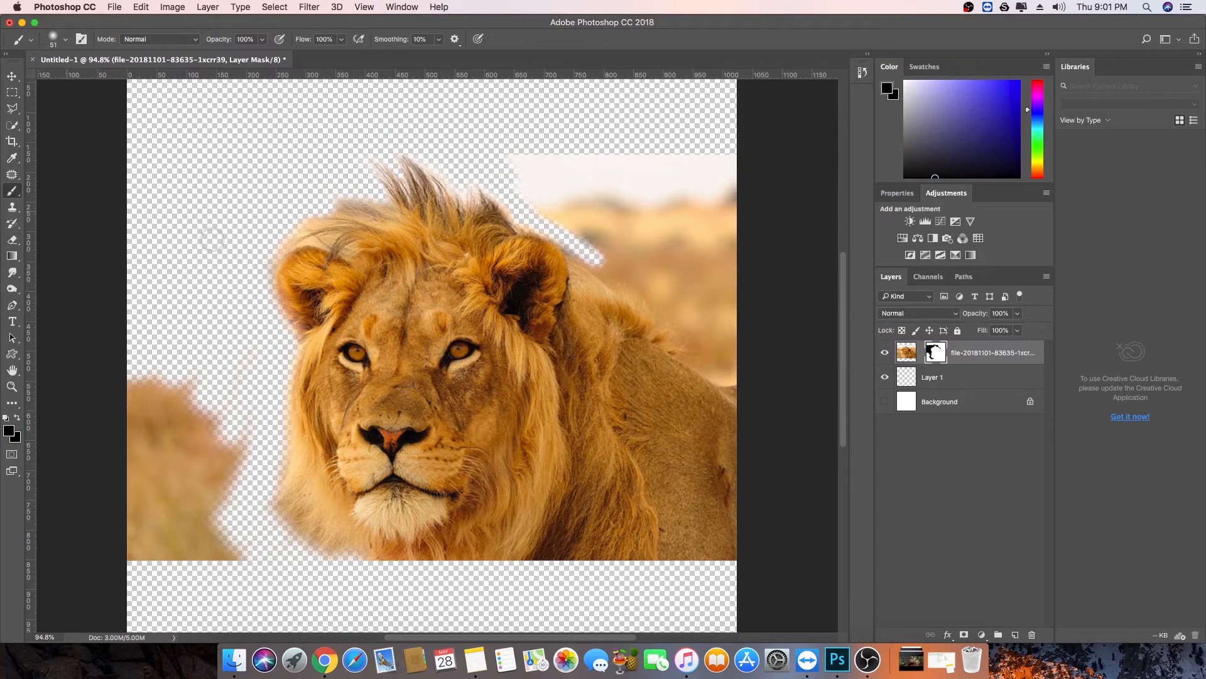
mouse_move(352, 320)
mouse_down()
mouse_move(588, 249)
mouse_move(635, 268)
mouse_move(503, 314)
mouse_up()
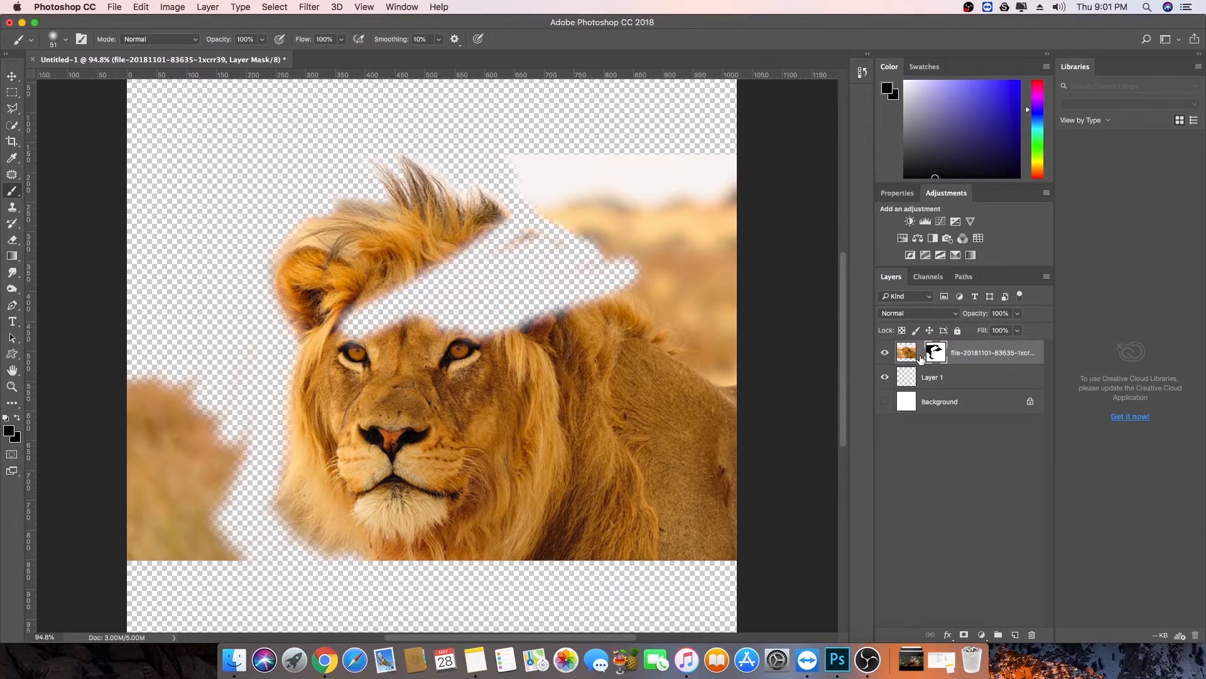
Test moving the lion layer with its mask linked, undo the first two moves, and leave it slightly lower and further right
click(12, 76)
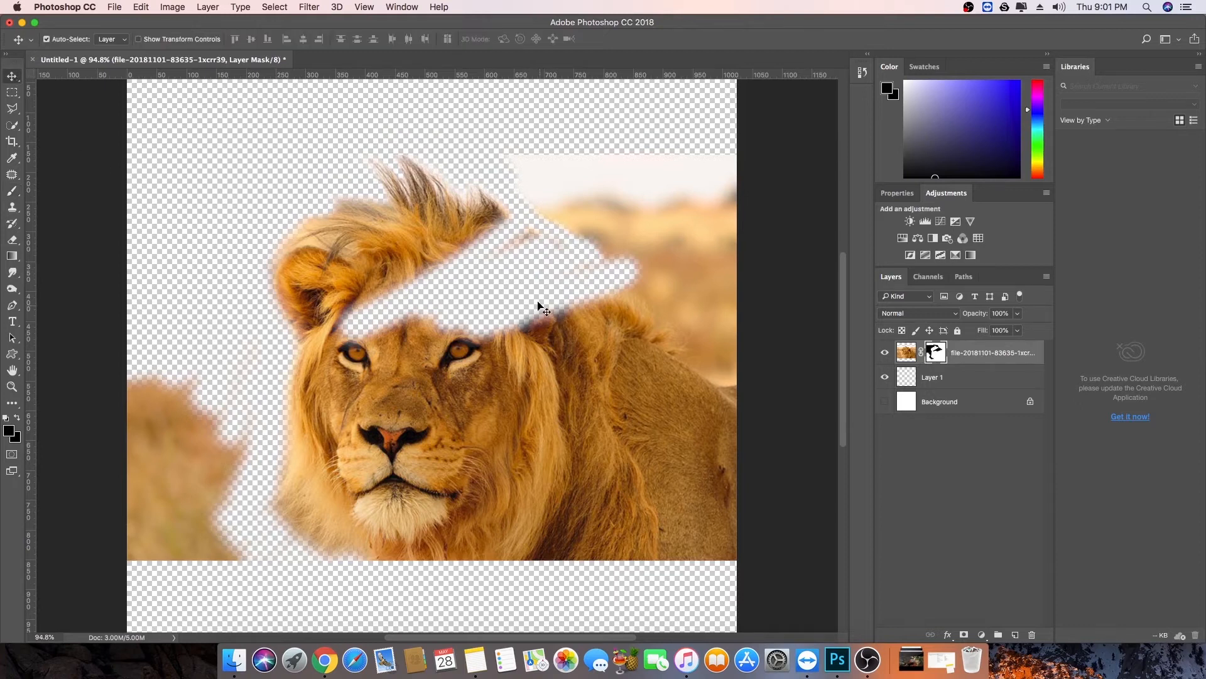
drag(548, 372, 608, 344)
key(super+z)
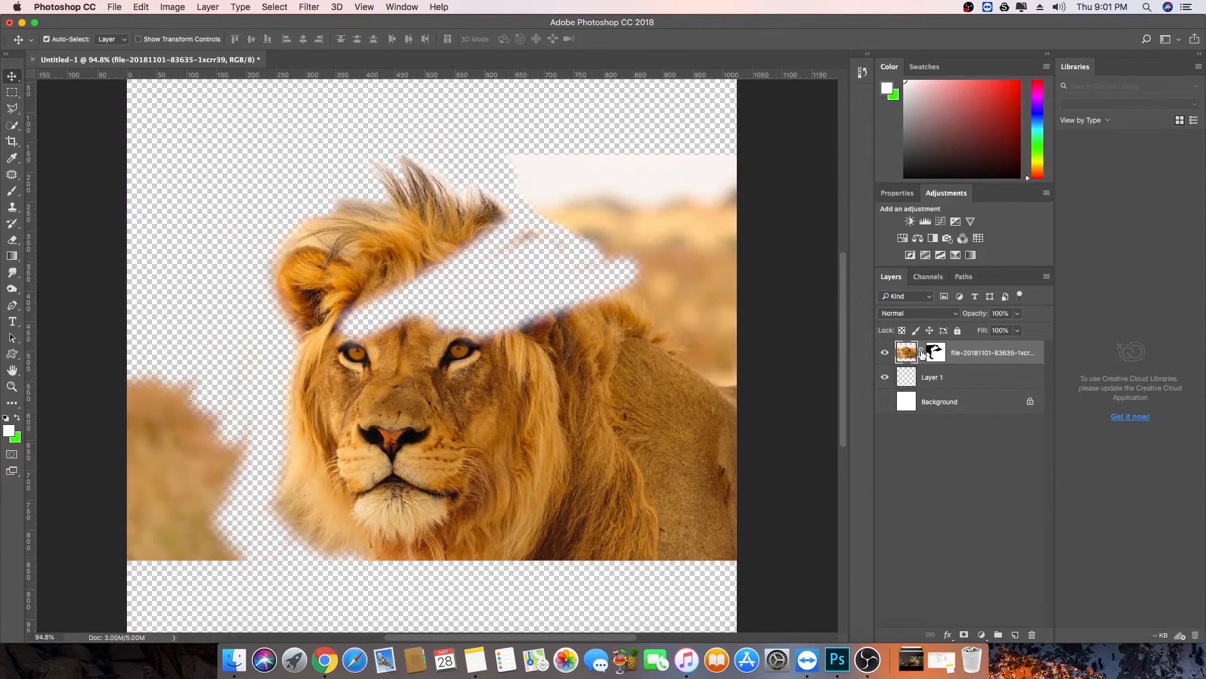
drag(567, 363, 677, 372)
key(super+z)
scroll(490, 345, down, 2)
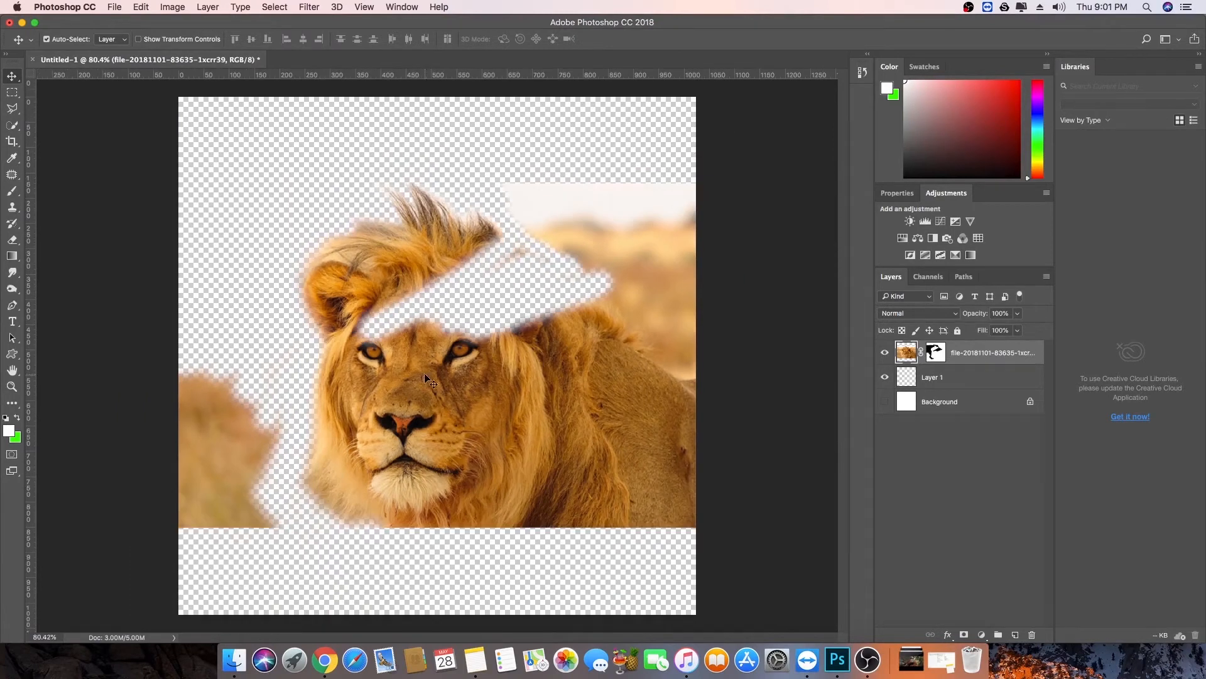
mouse_move(441, 388)
mouse_down()
mouse_move(633, 442)
mouse_move(296, 412)
mouse_move(450, 388)
mouse_up()
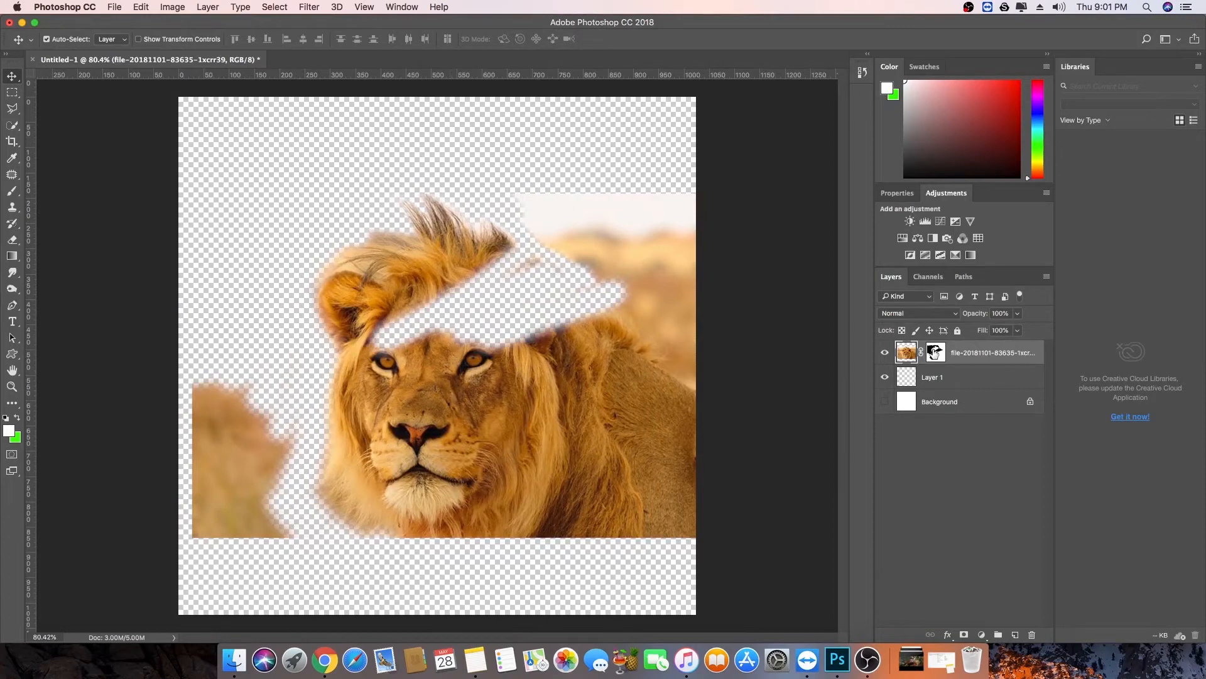
Unlink the mask from the lion layer and move only the mask down and to the right over the photo
click(930, 355)
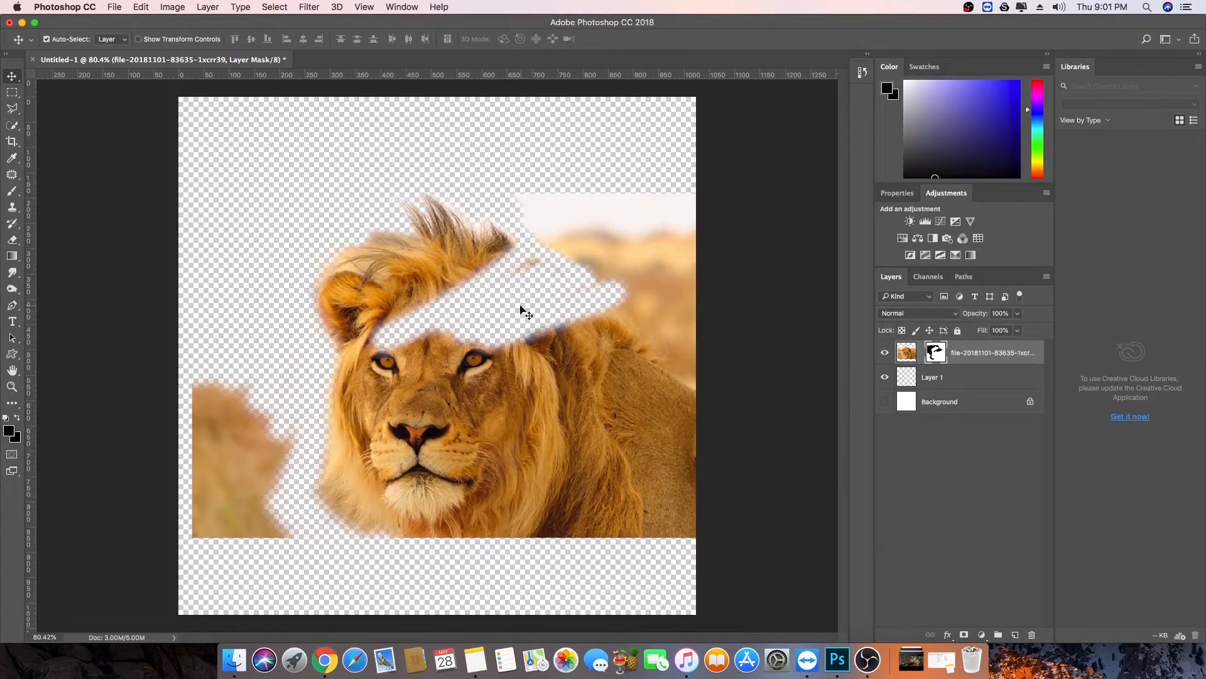
drag(519, 314, 641, 397)
click(909, 354)
key(super+z)
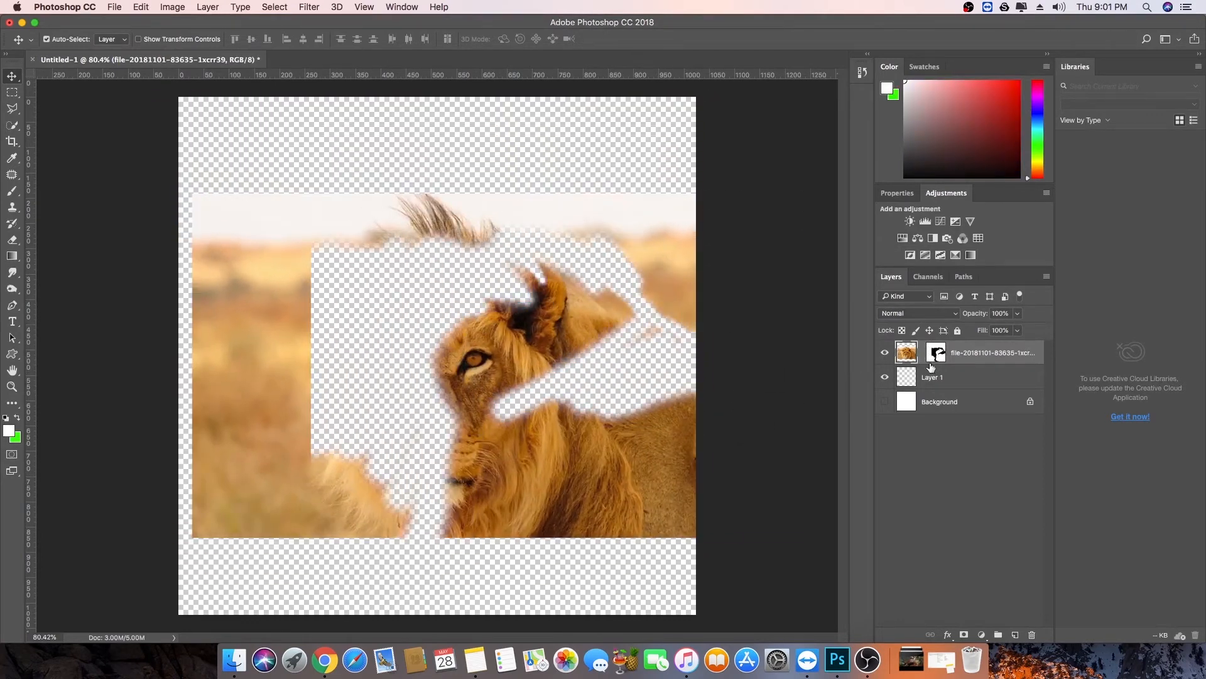
Delete the lion layer together with its mask
click(952, 375)
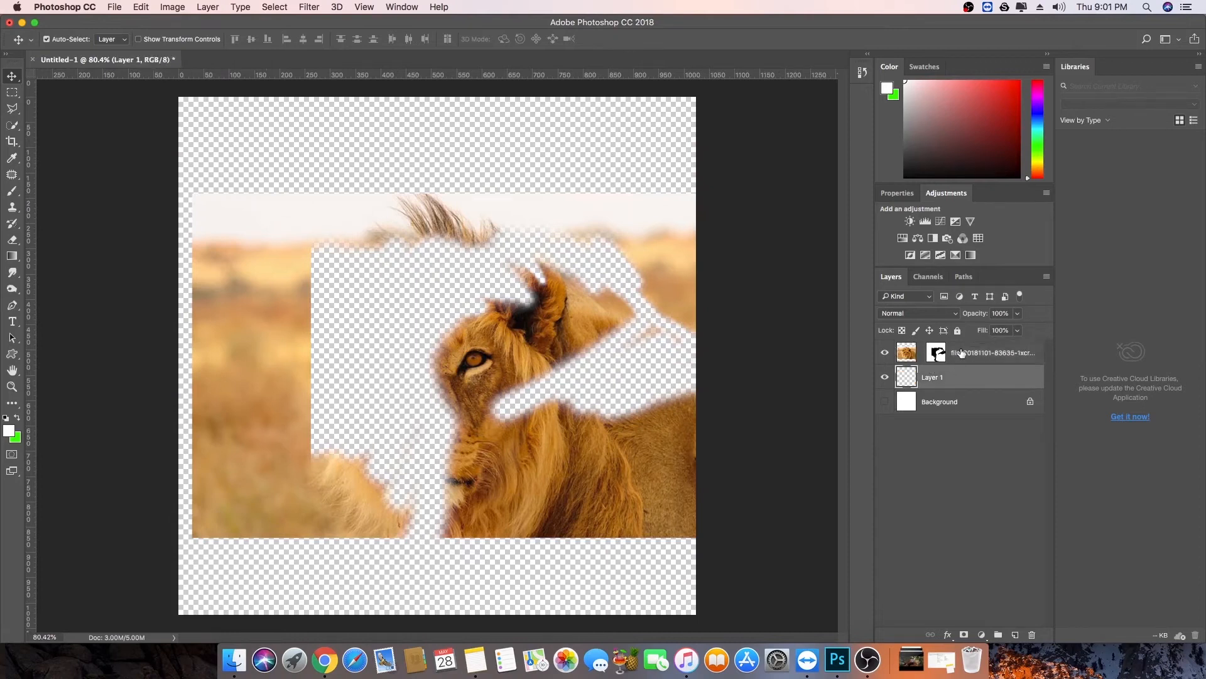
click(962, 353)
key(BackSpace)
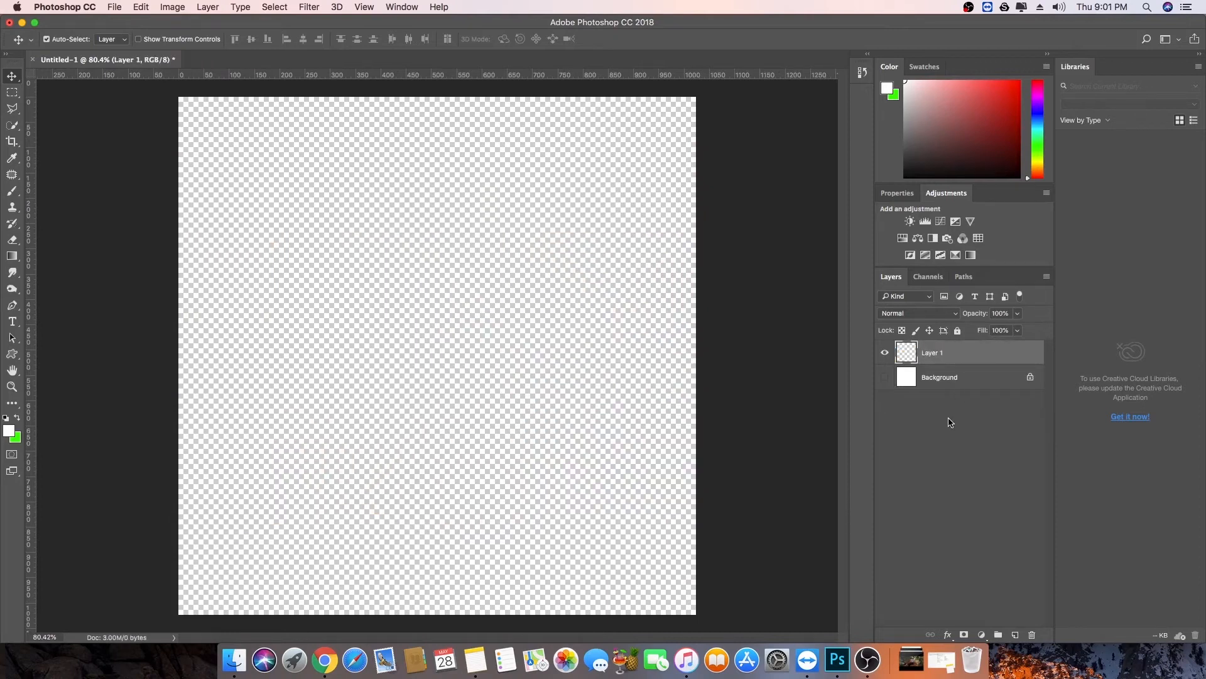
Delete the empty Layer 1 and add the black Arial Black text JUNGLE near the centre of the canvas
key(BackSpace)
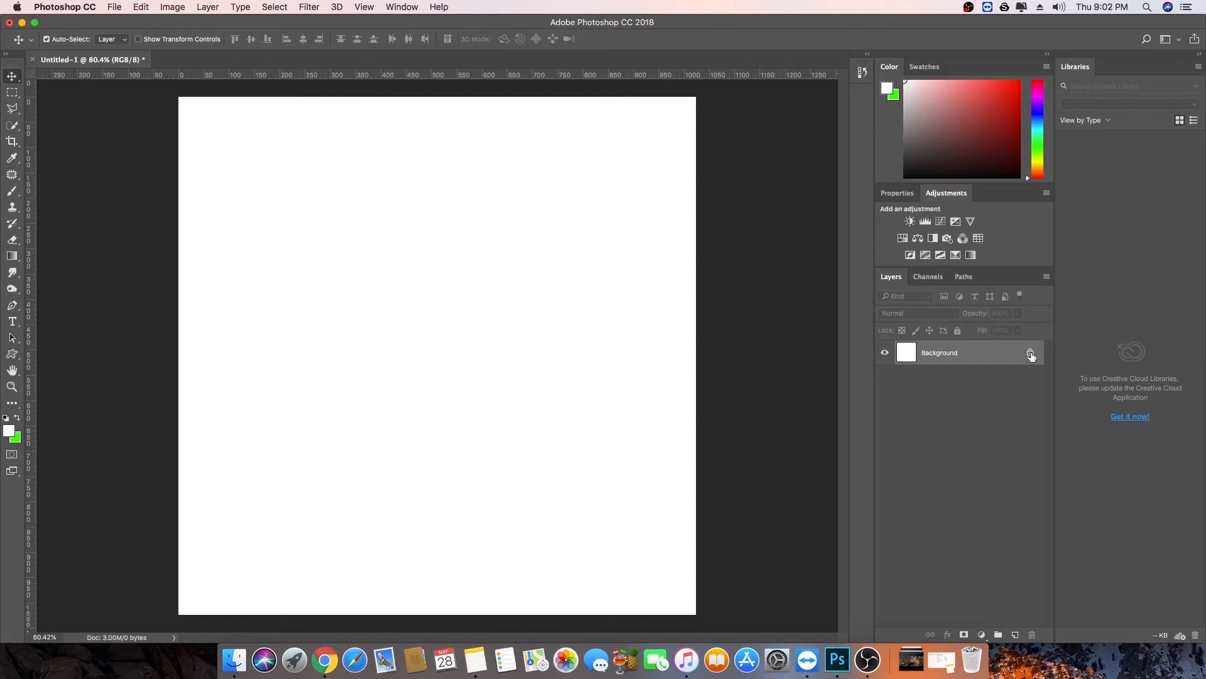
click(12, 321)
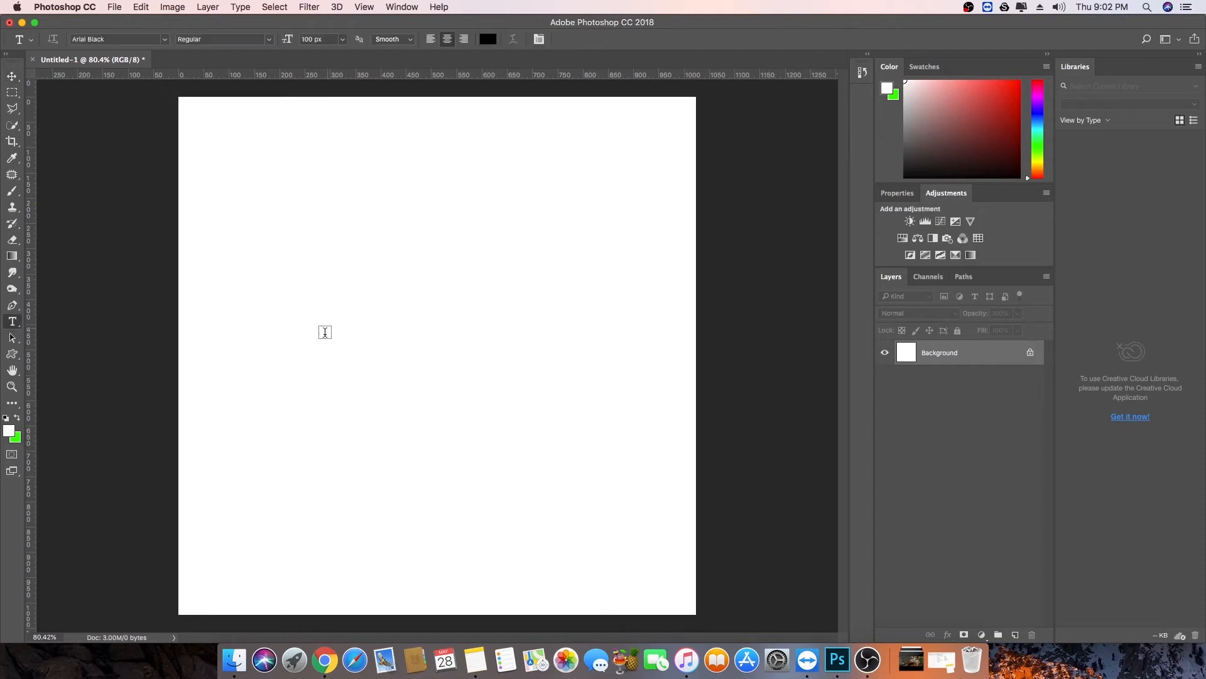
click(323, 339)
text(JUNGLE)
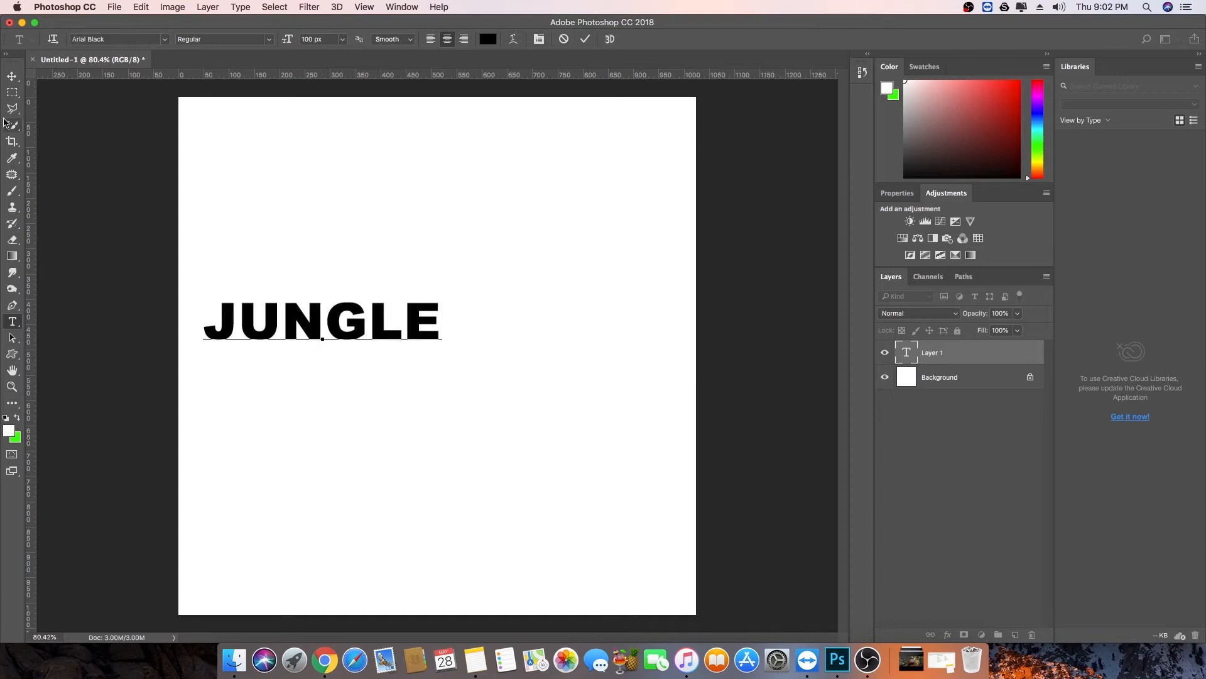
click(12, 76)
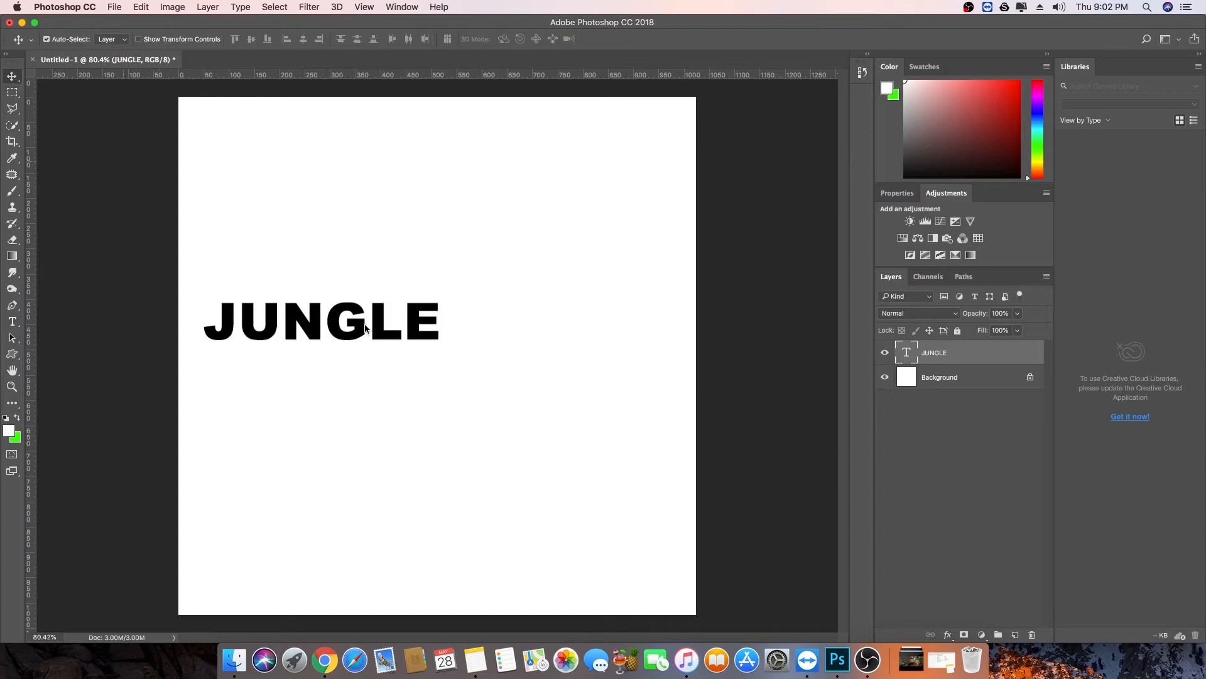
drag(383, 335, 480, 362)
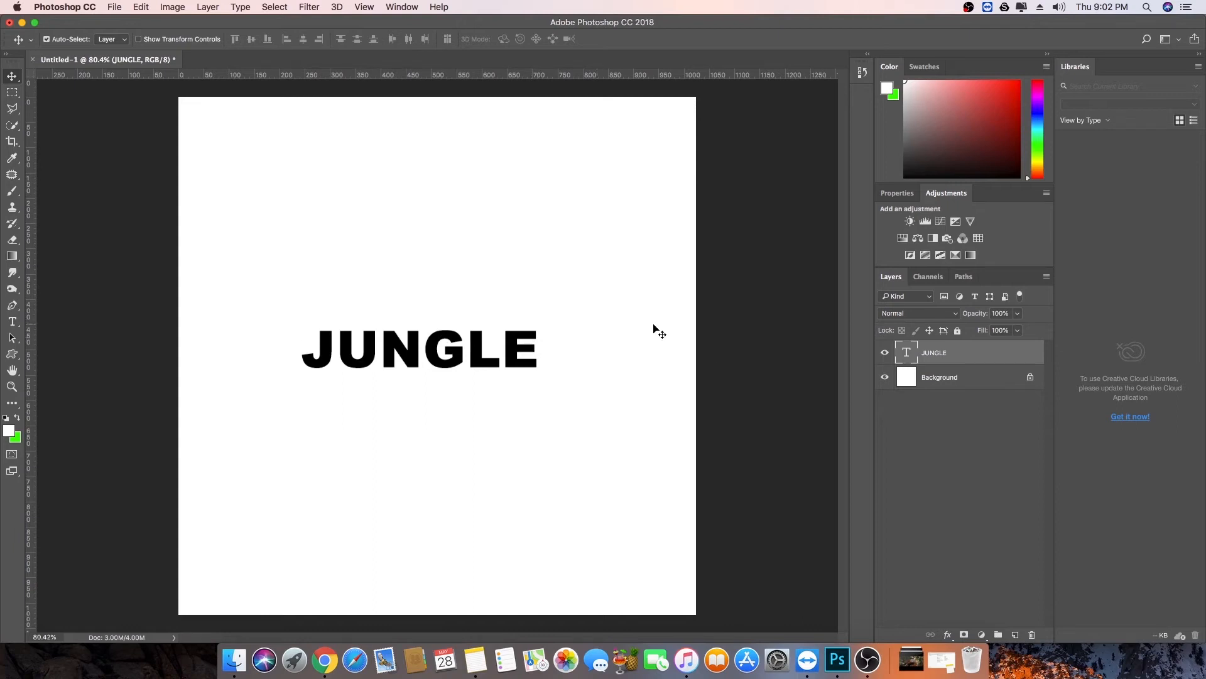
Enlarge the font size of the JUNGLE text until it spans most of the canvas width, and recentre it
double_click(908, 355)
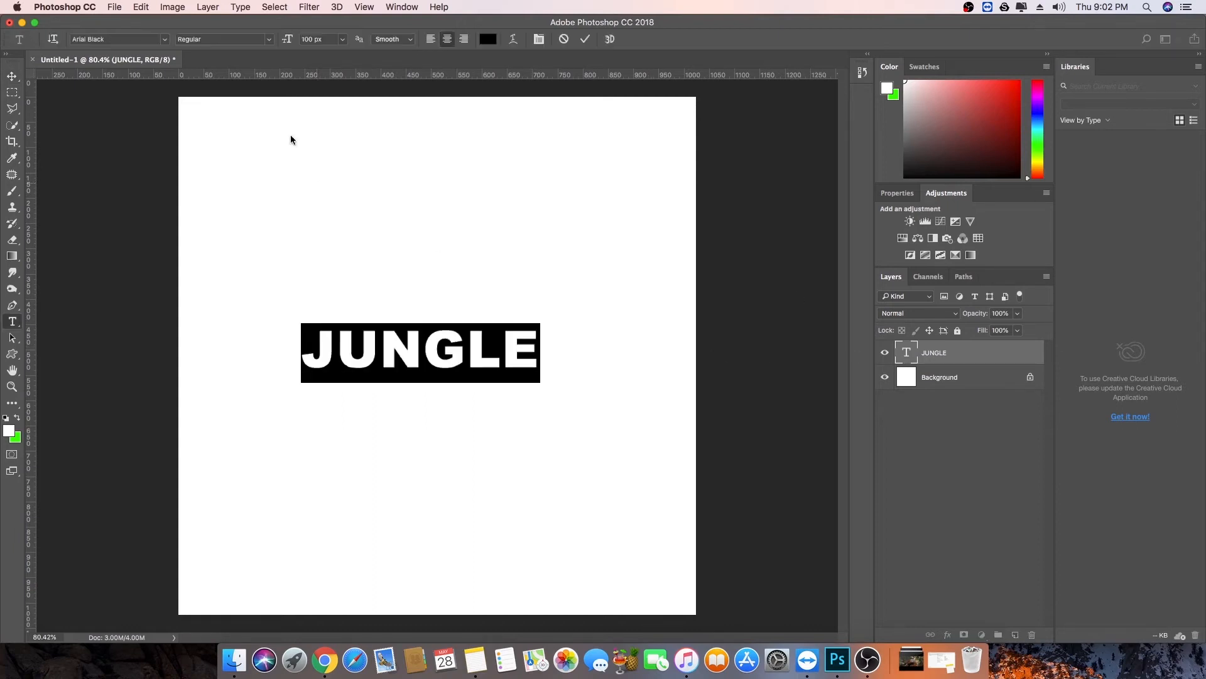
click(327, 40)
key(Up)
key(Up)
key(Up)
key(Up)
key(Up)
key(Up)
key(Up)
key(Up)
key(Up)
key(Up)
key(Up)
key(Up)
key(Up)
key(Up)
key(Up)
key(Up)
key(Up)
key(Up)
key(Up)
key(Up)
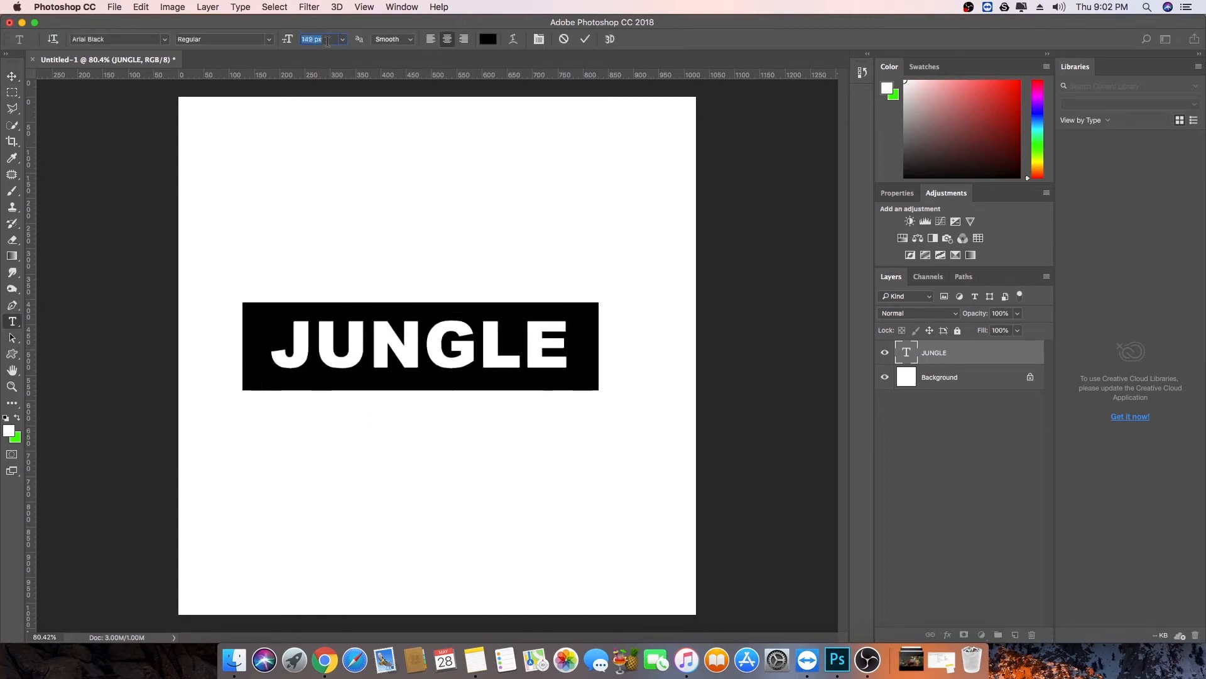
click(13, 75)
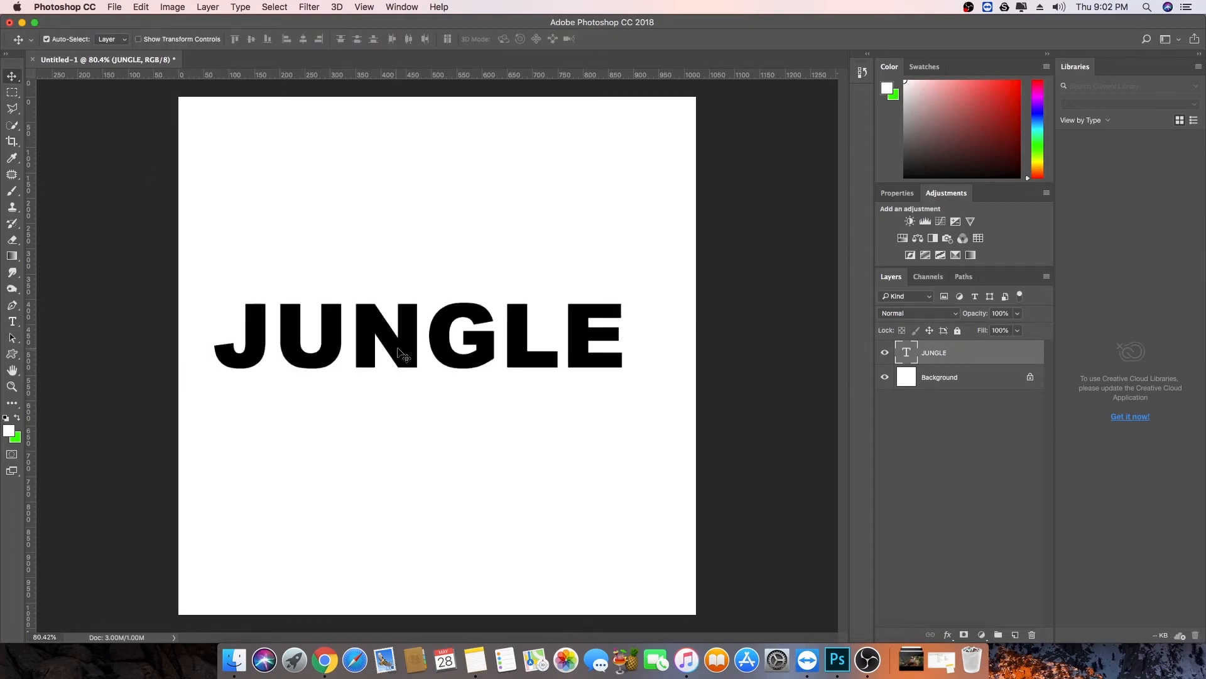
mouse_move(401, 349)
mouse_down()
mouse_move(427, 352)
mouse_move(413, 367)
mouse_up()
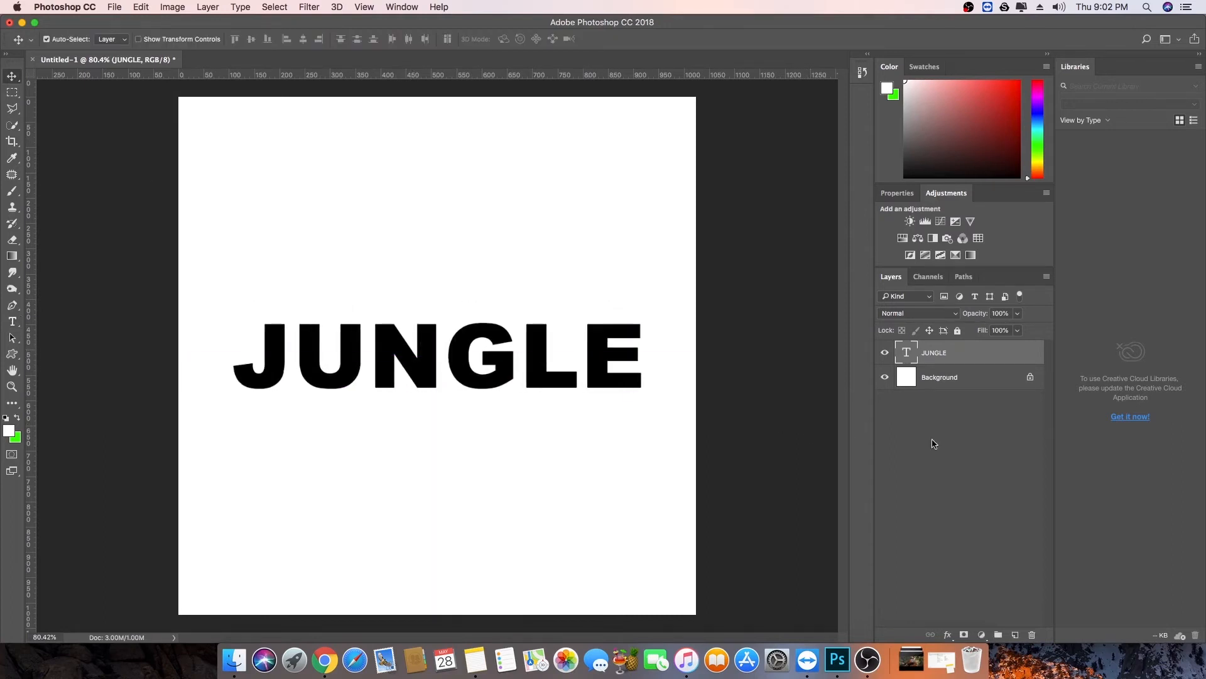
Place the image stickers-dense-jungle.jpg above the JUNGLE text, centred across the canvas width
click(934, 440)
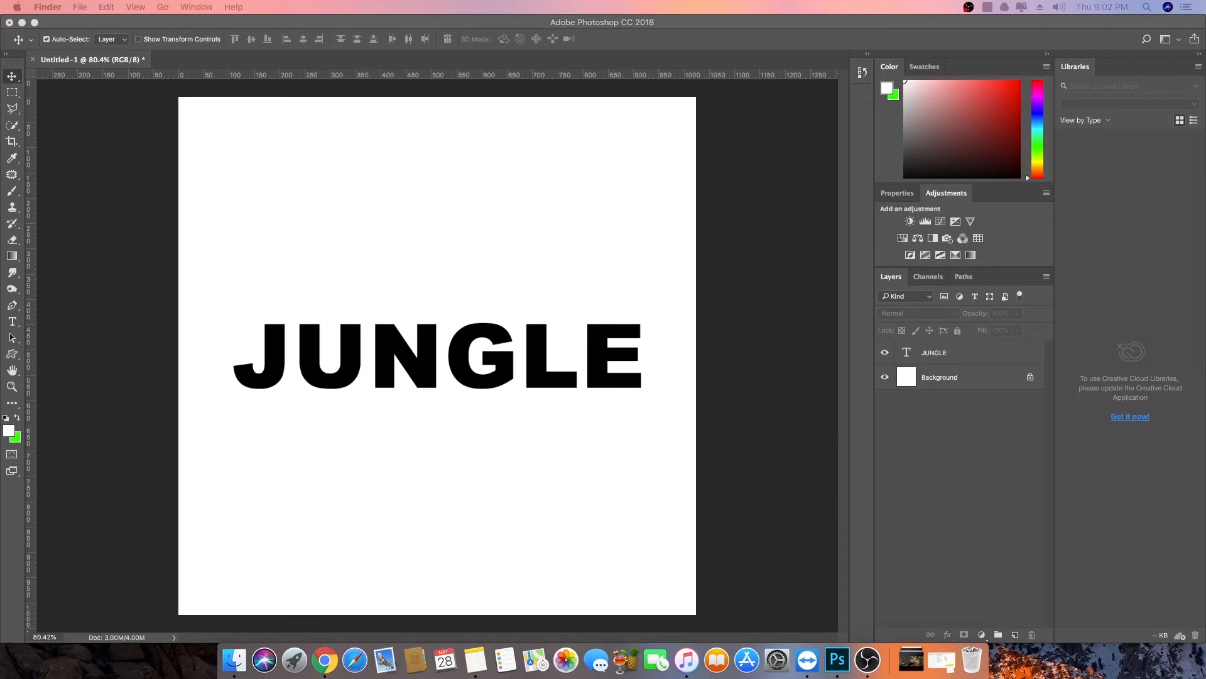
drag(808, 442, 471, 377)
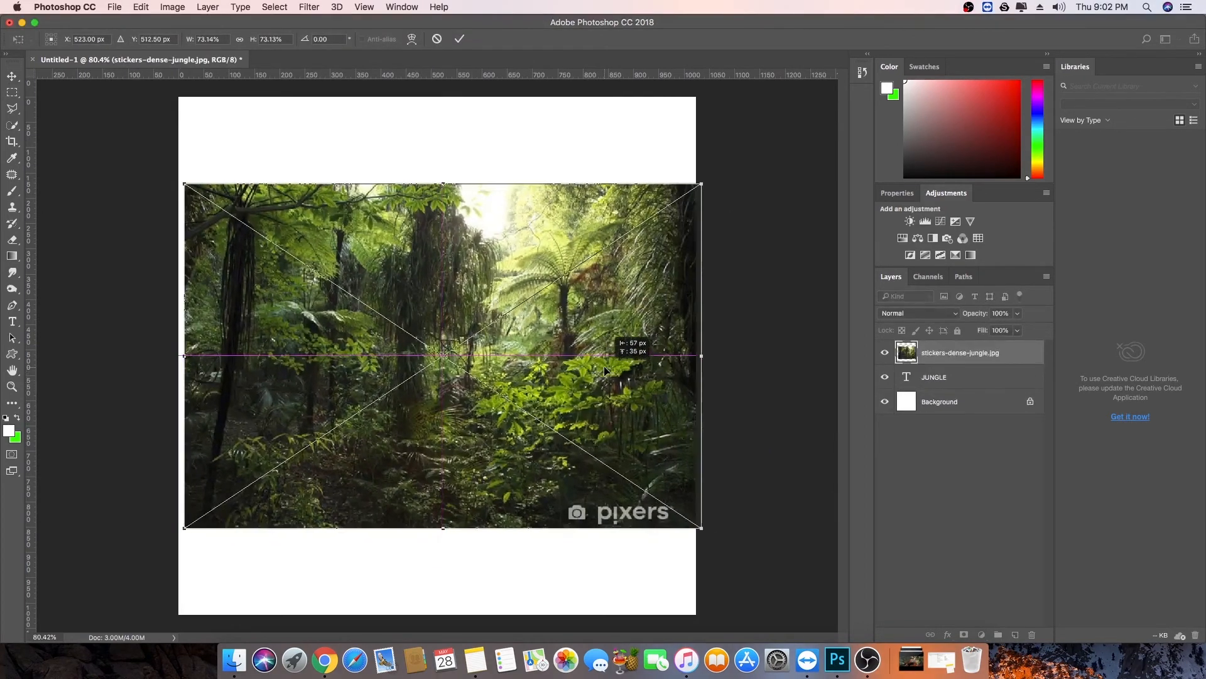
key(Return)
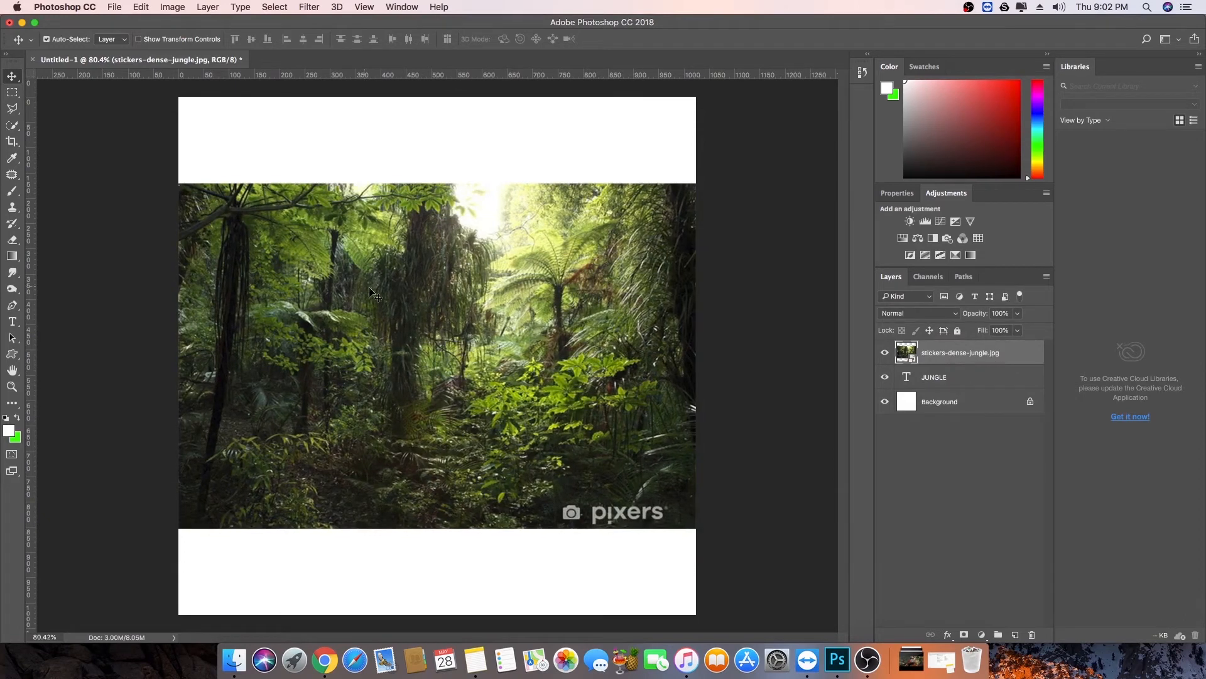
Hide and show the jungle photo to reveal the text beneath, and rasterize the stickers-dense-jungle.jpg layer
click(885, 353)
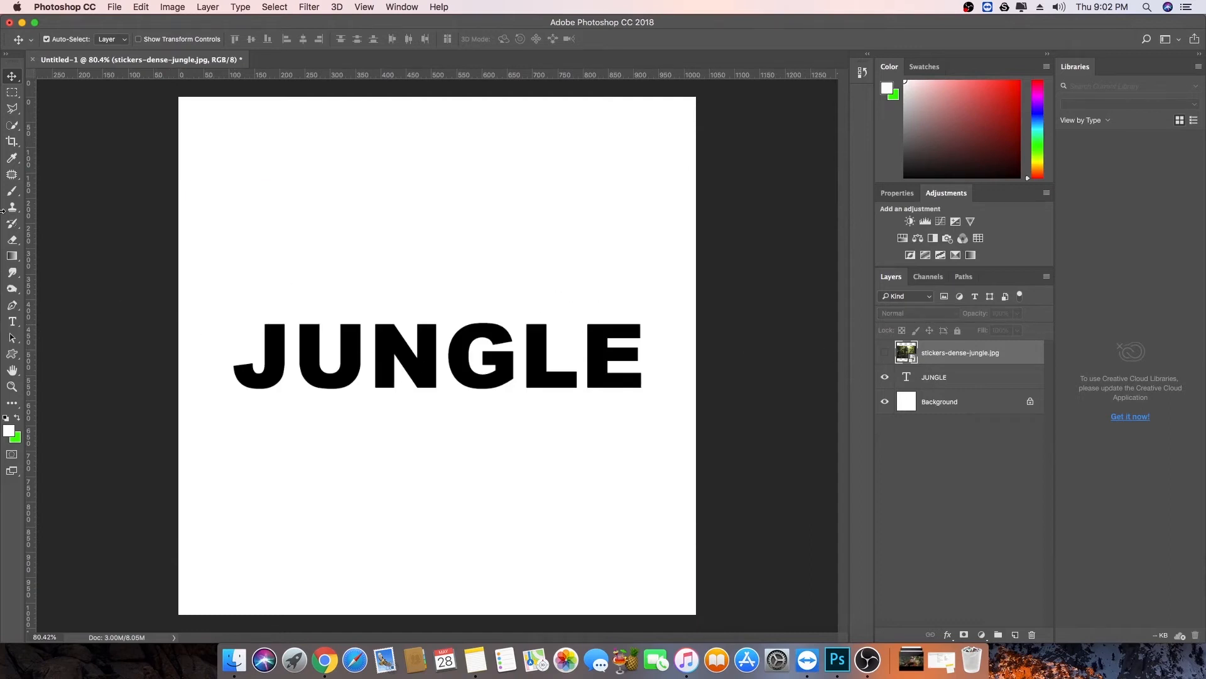
click(12, 92)
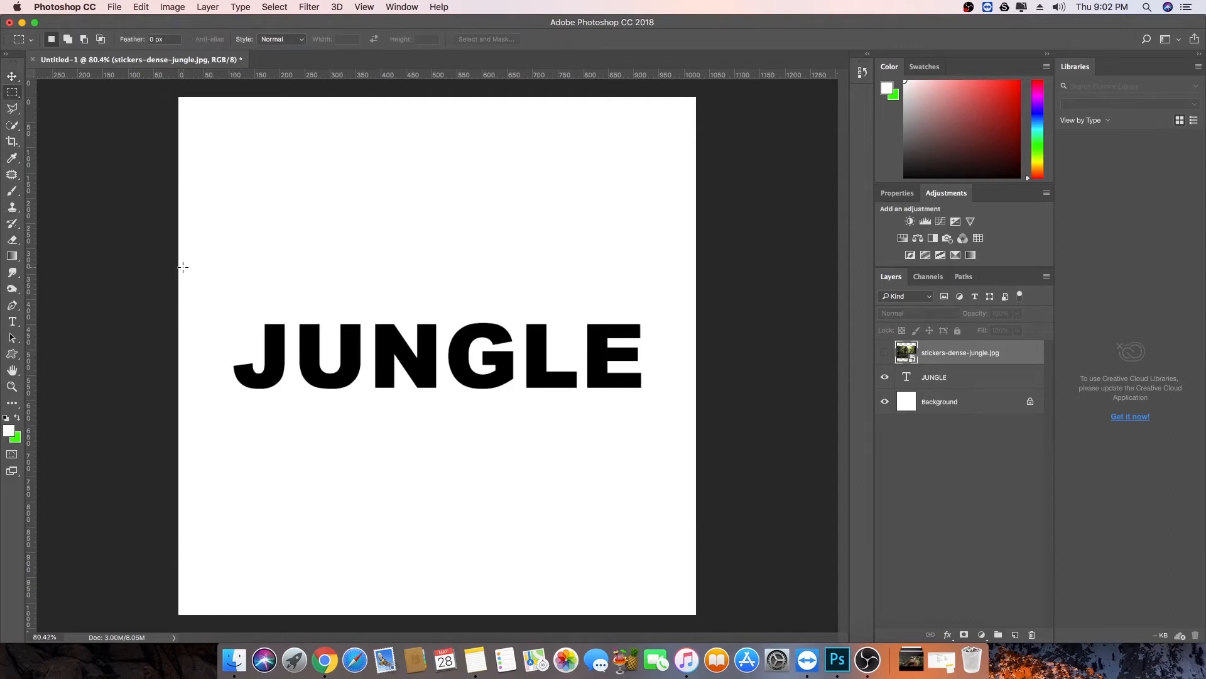
click(12, 76)
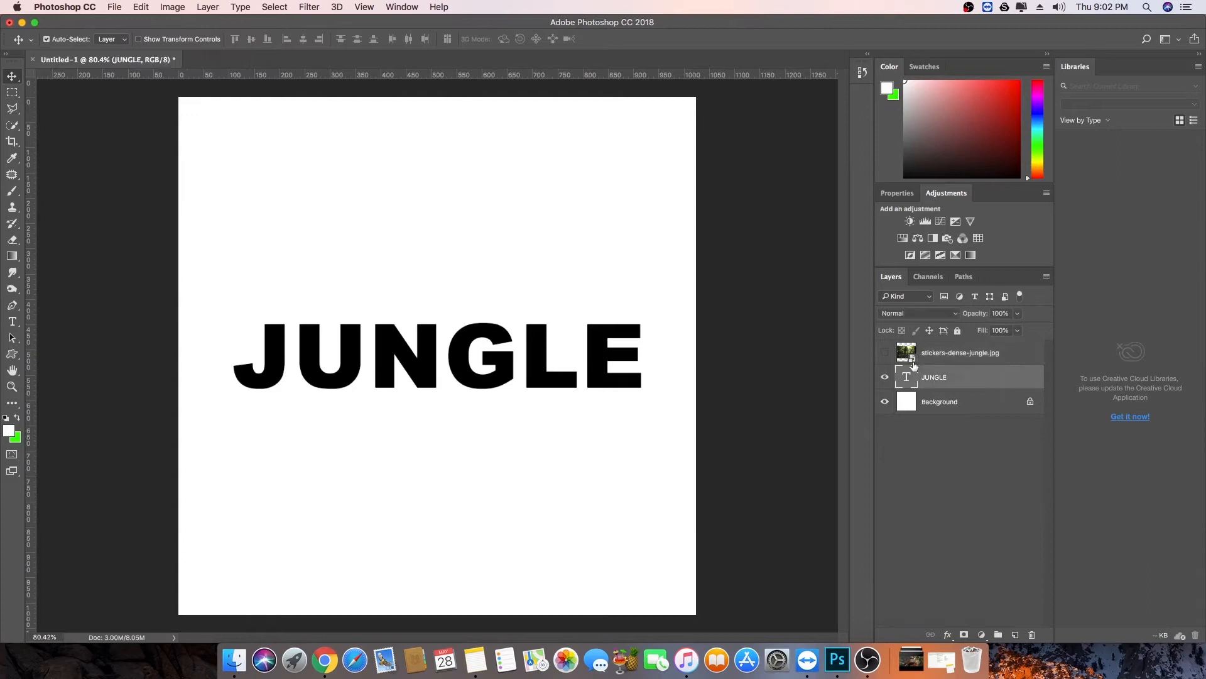
click(886, 352)
right_click(934, 353)
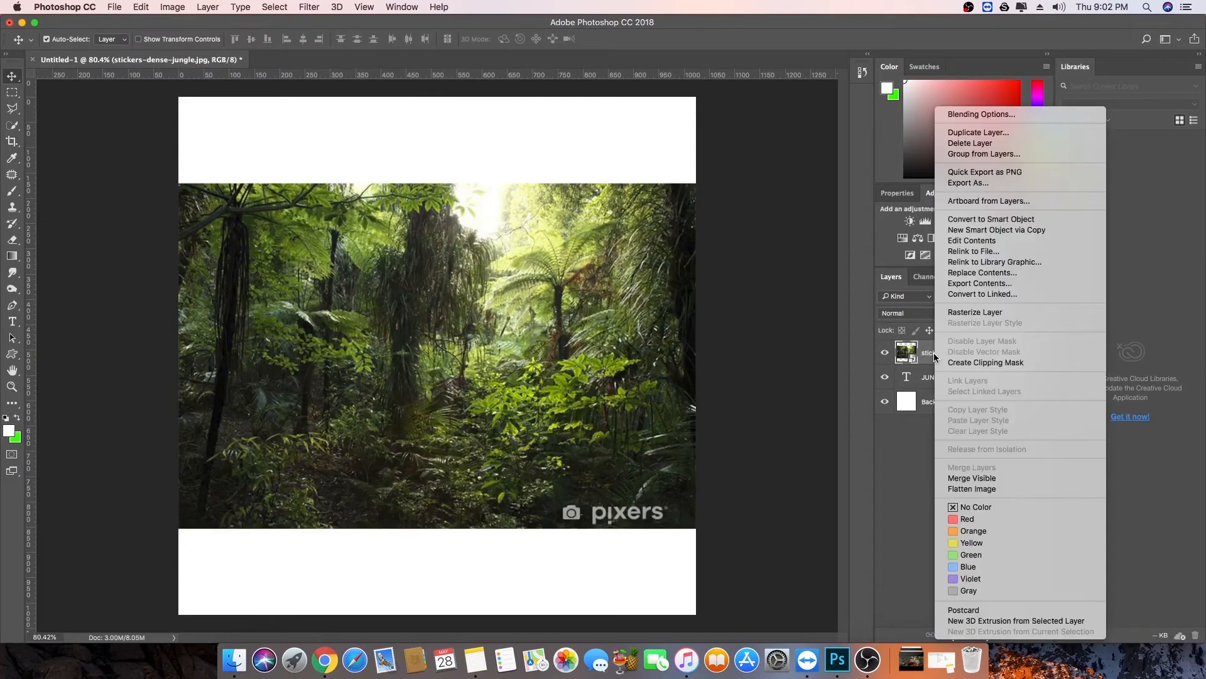
click(974, 311)
double_click(938, 357)
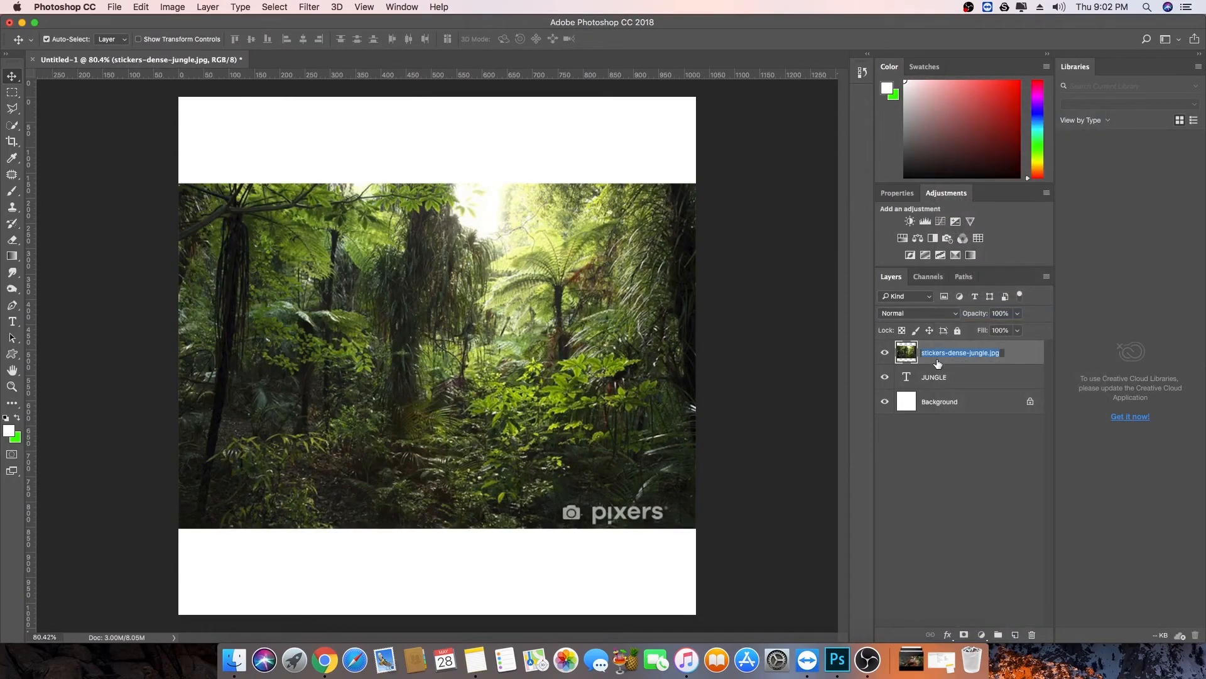
key(Return)
Hide the jungle photo and examine the JUNGLE text on its own, toggling its visibility off and on
click(924, 377)
click(885, 353)
click(885, 376)
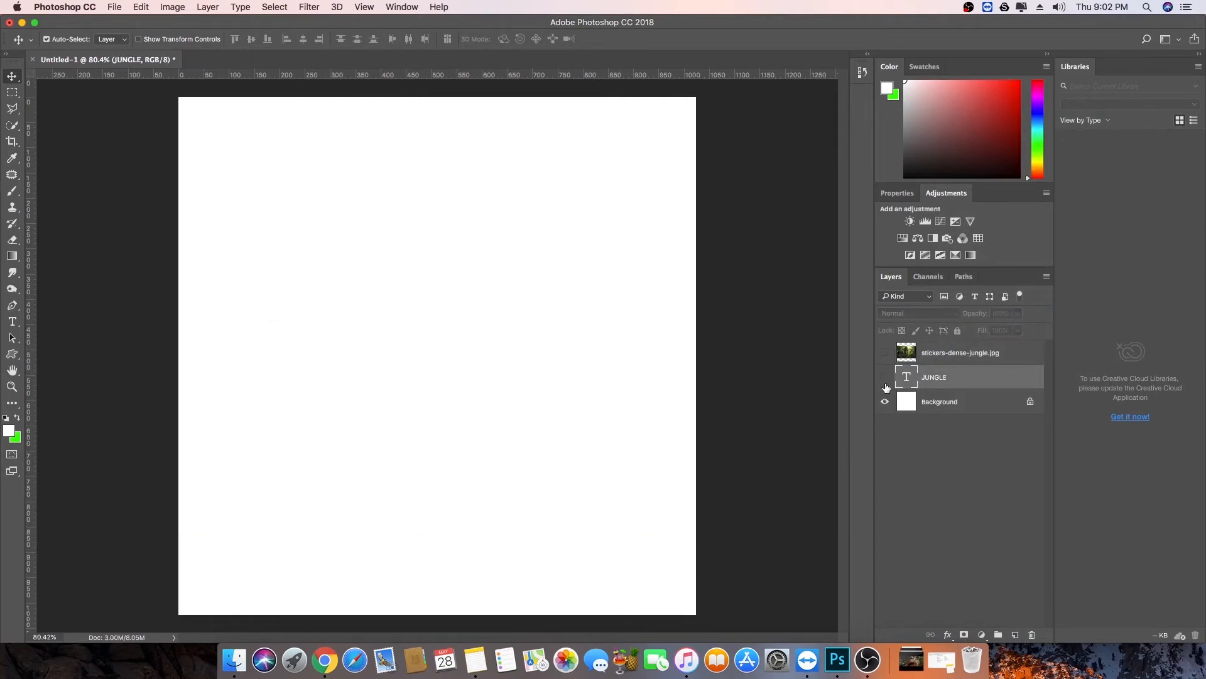
click(886, 377)
scroll(409, 342, up, 5)
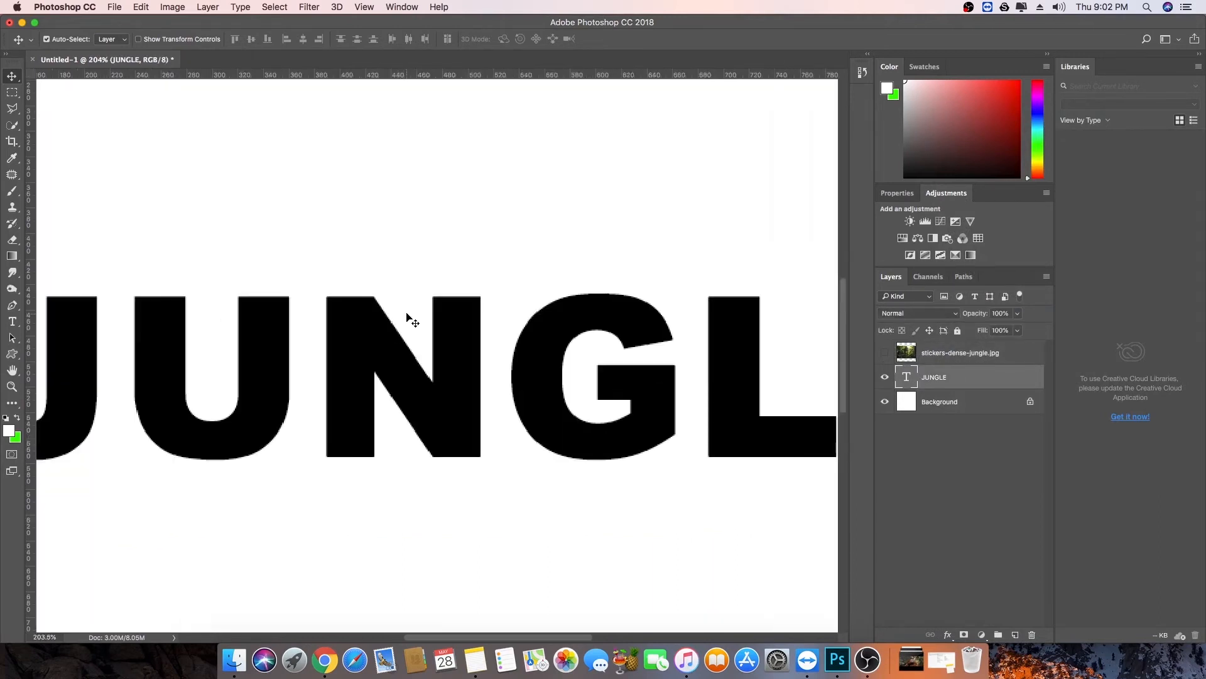
scroll(402, 377, down, 3)
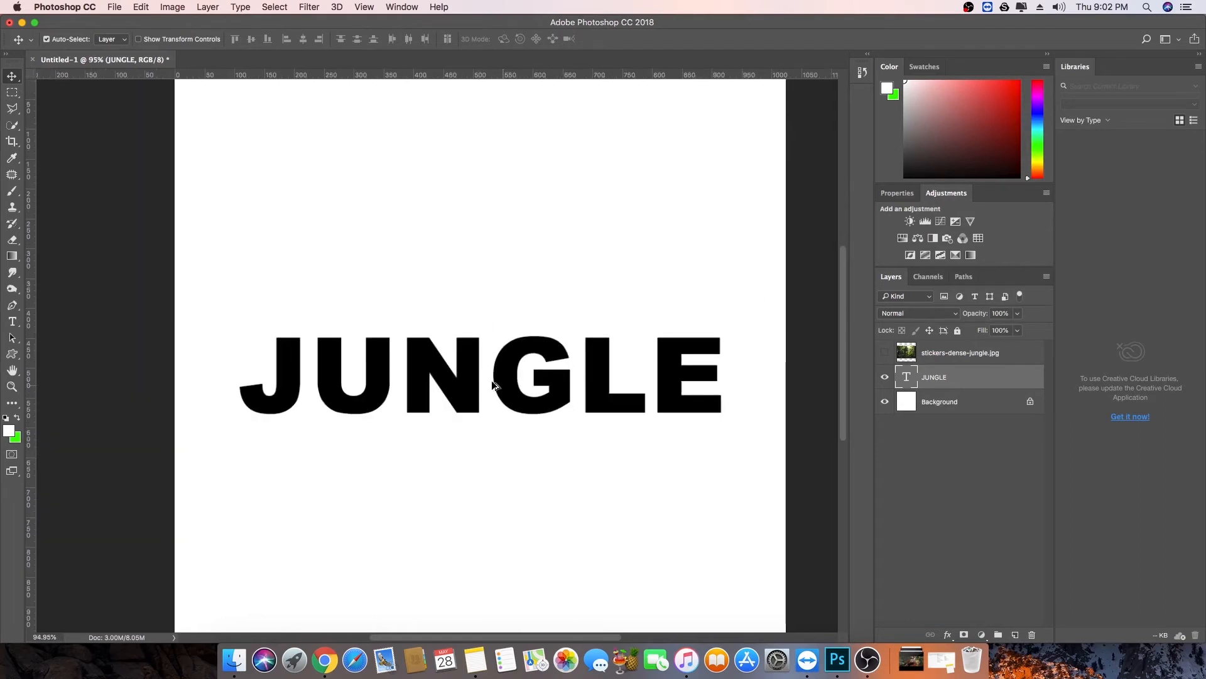
Show the jungle photo layer again and reorder it beneath the JUNGLE text layer
click(950, 353)
click(885, 353)
drag(950, 368, 930, 383)
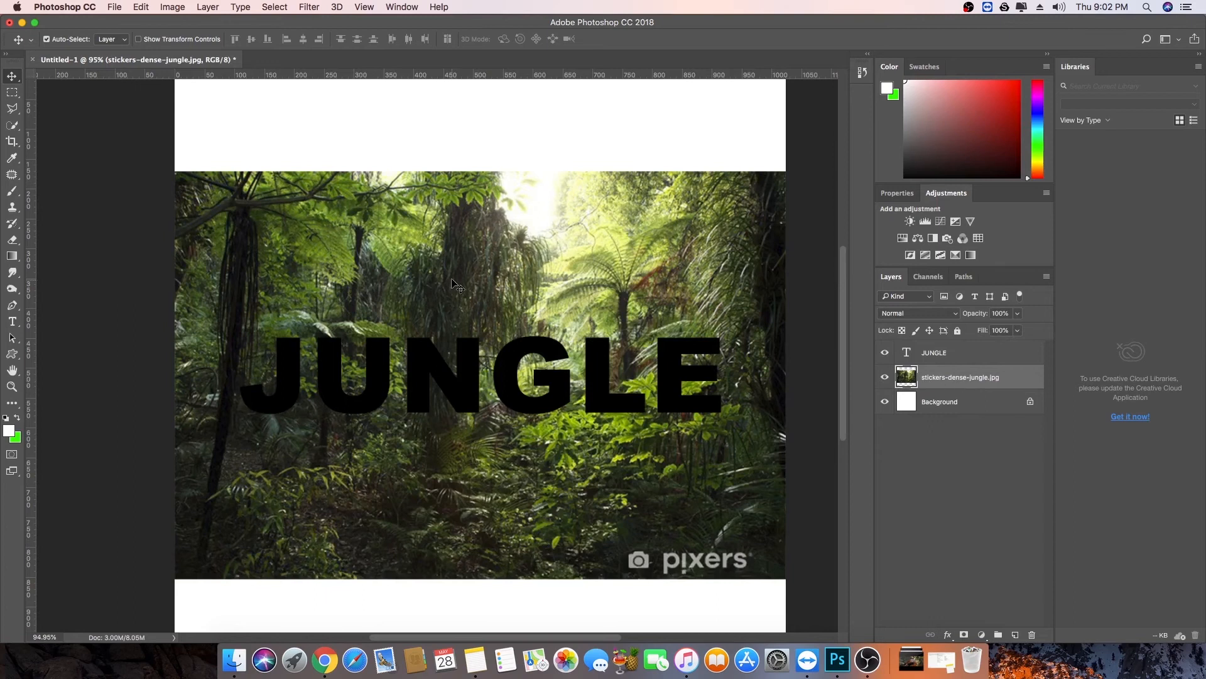
drag(452, 280, 460, 308)
key(super+s)
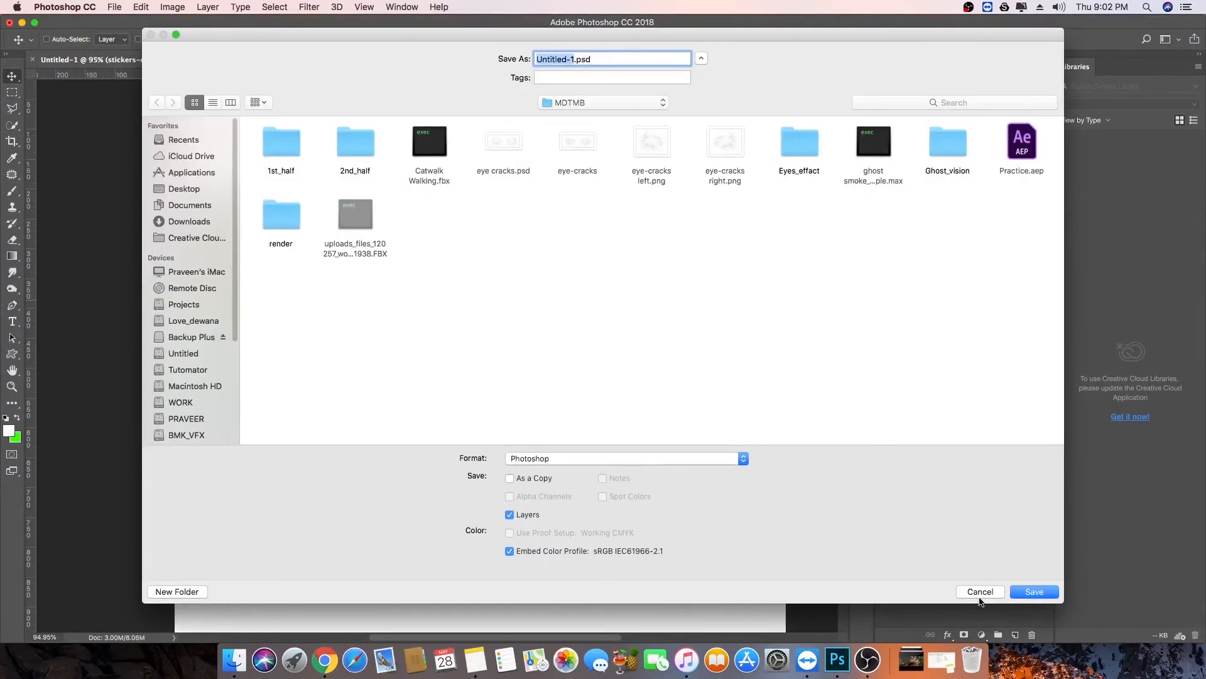
click(980, 594)
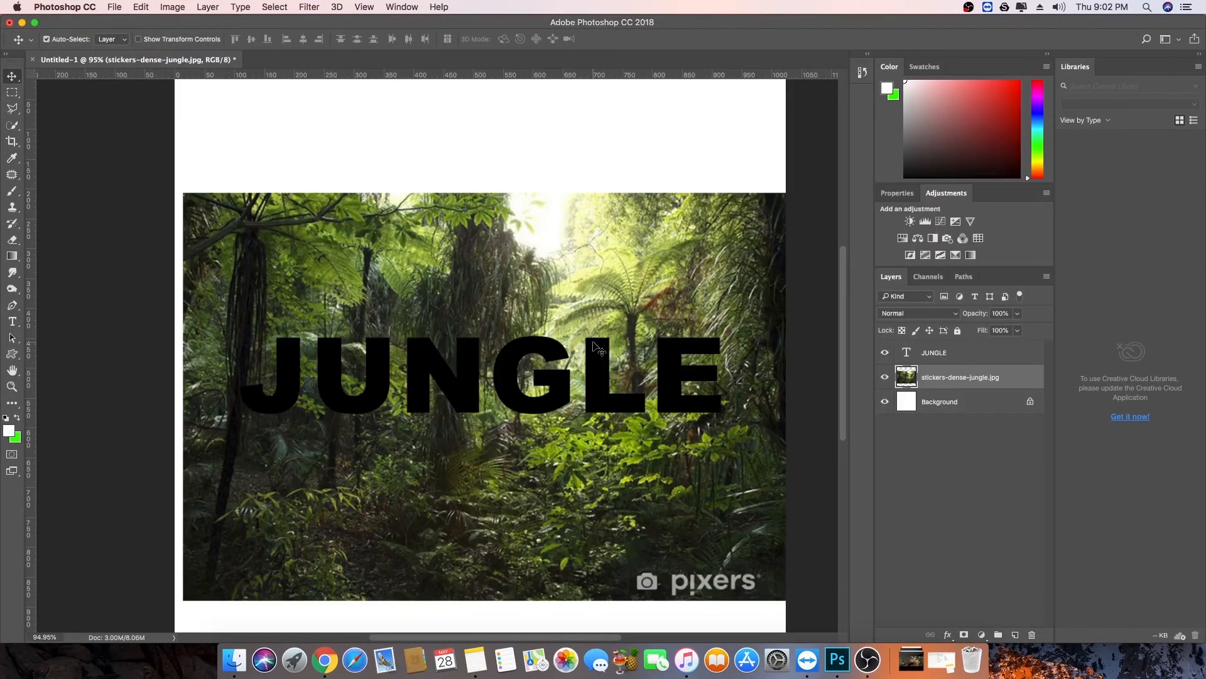
key(super+z)
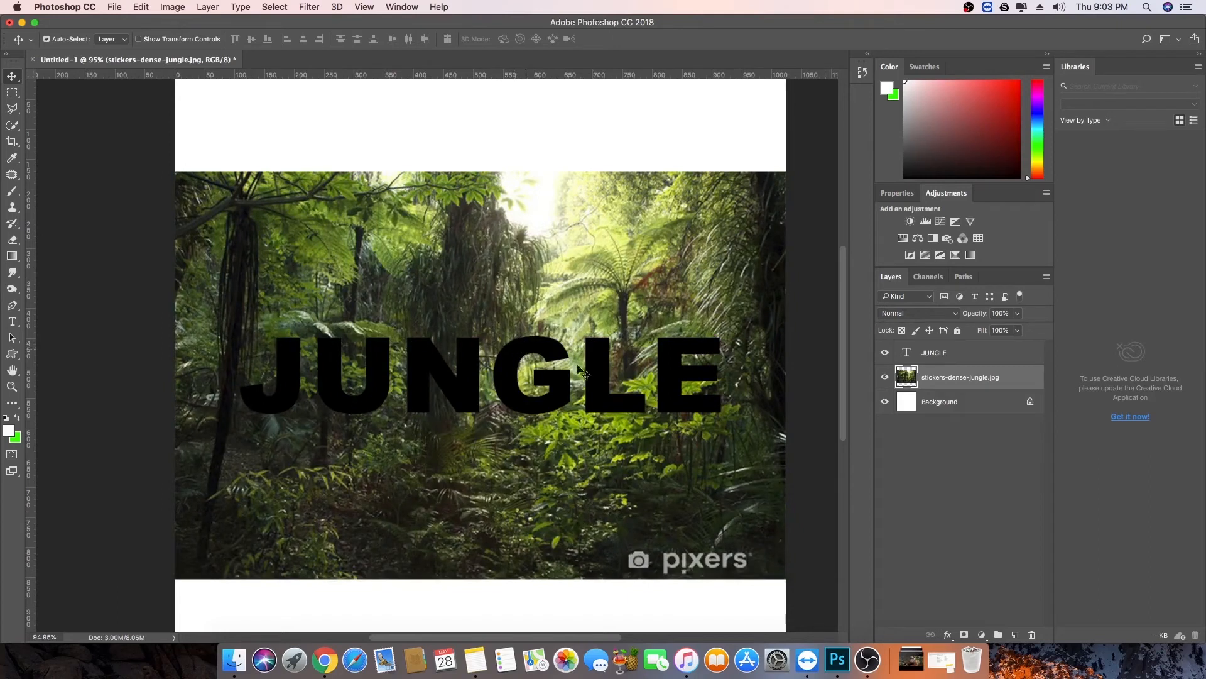
Reorder the jungle photo above the JUNGLE text layer and clip it to the letters with a clipping mask
click(934, 354)
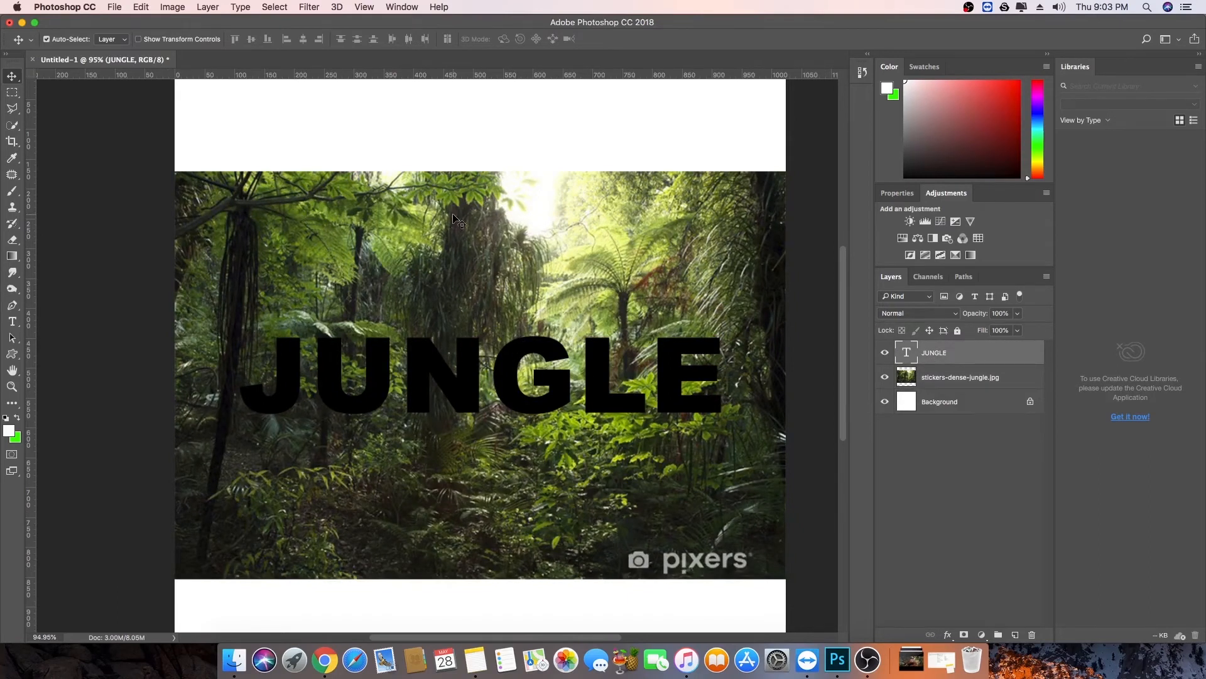
alt+click(906, 364)
alt+click(905, 364)
drag(949, 383, 944, 345)
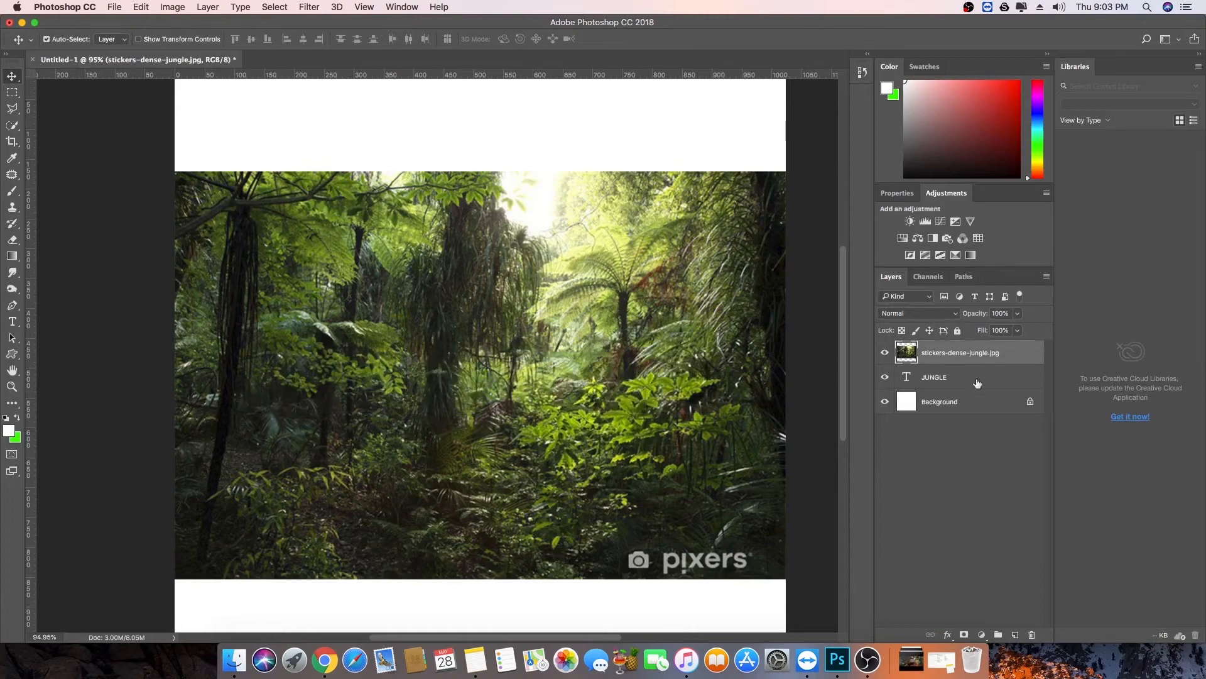
alt+click(903, 362)
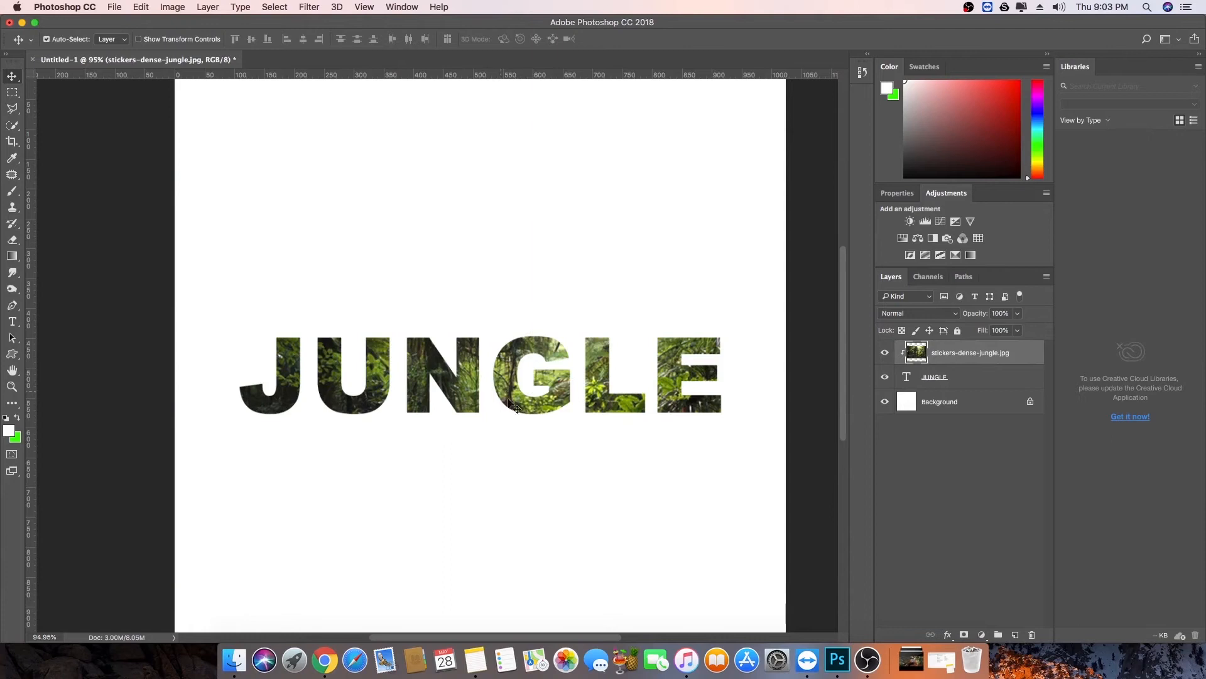
Toggle the JUNGLE text layer's visibility repeatedly to examine how it controls the clipped photo
click(965, 376)
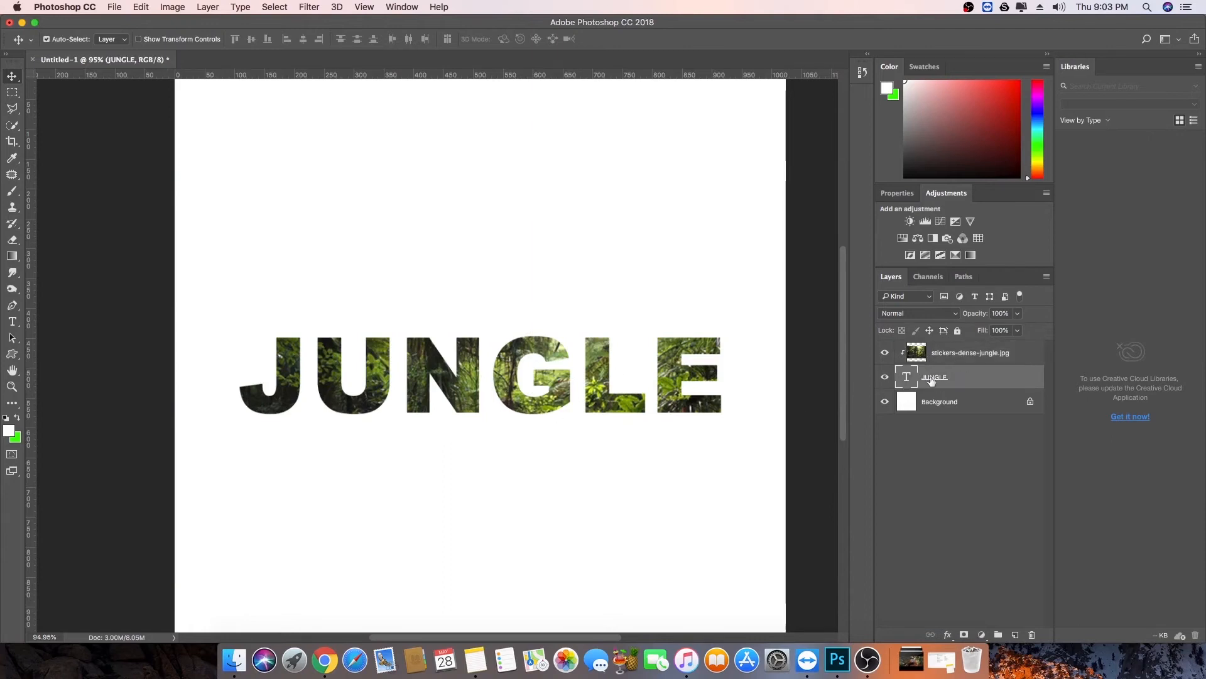
click(885, 377)
click(887, 377)
click(887, 377)
click(886, 378)
click(887, 378)
click(886, 377)
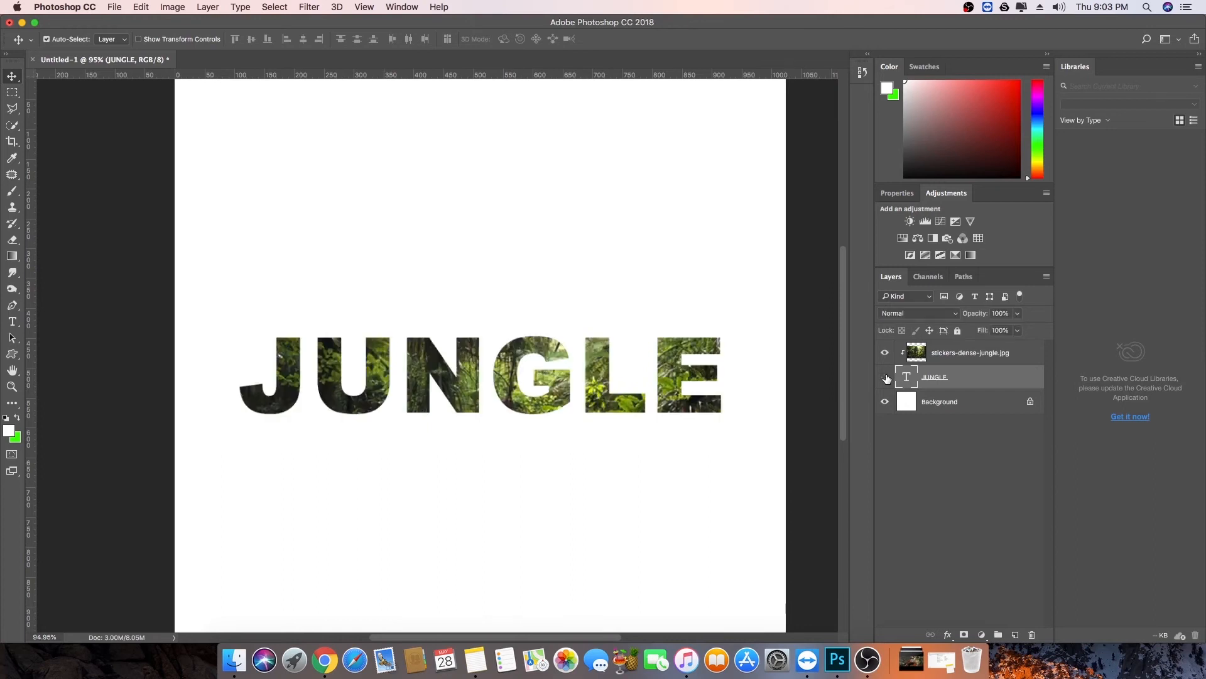
click(886, 378)
click(886, 377)
Hide the clipped jungle photo and load the JUNGLE letters as a selection
click(915, 356)
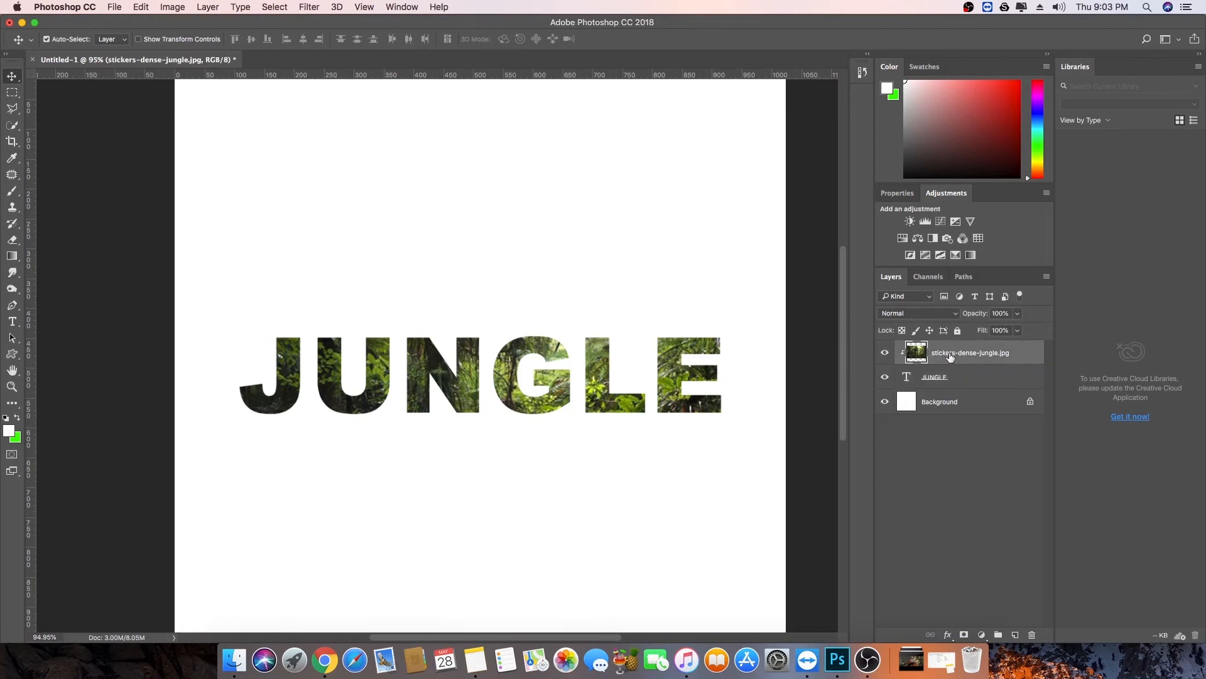
click(886, 354)
click(923, 384)
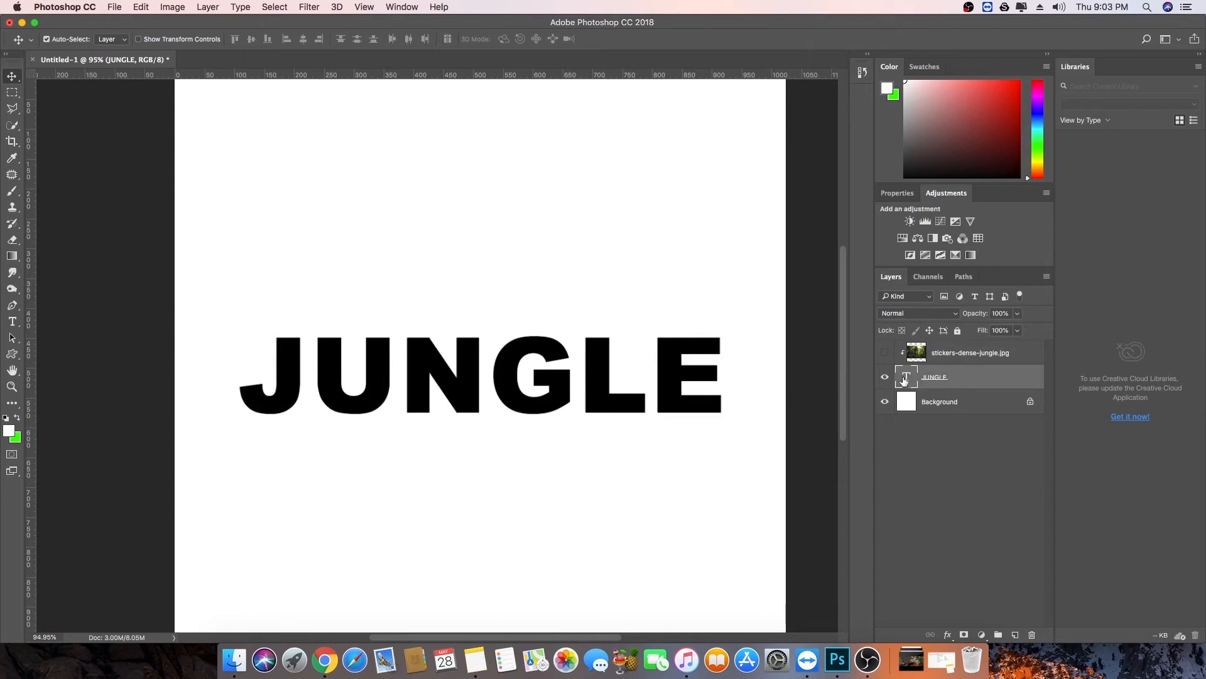
super+click(905, 381)
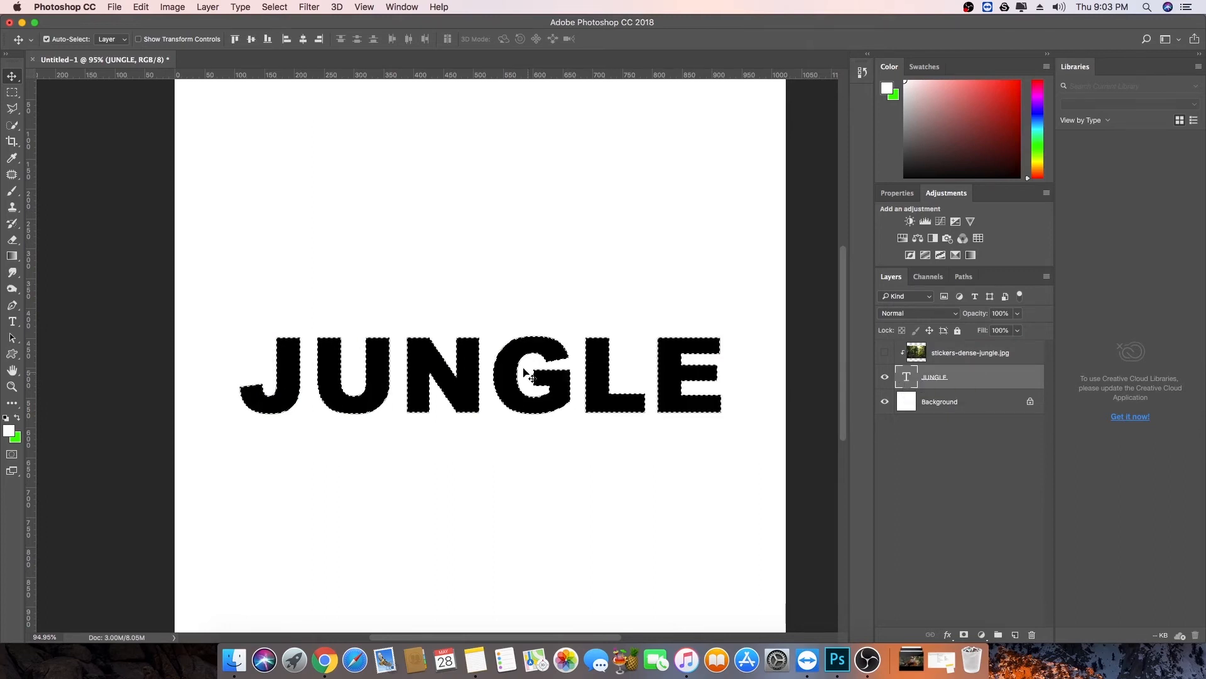
Copy the letter-shaped area of the stickers-dense-jungle.jpg layer to a new layer with Layer Via Copy, with the original photo hidden
click(967, 354)
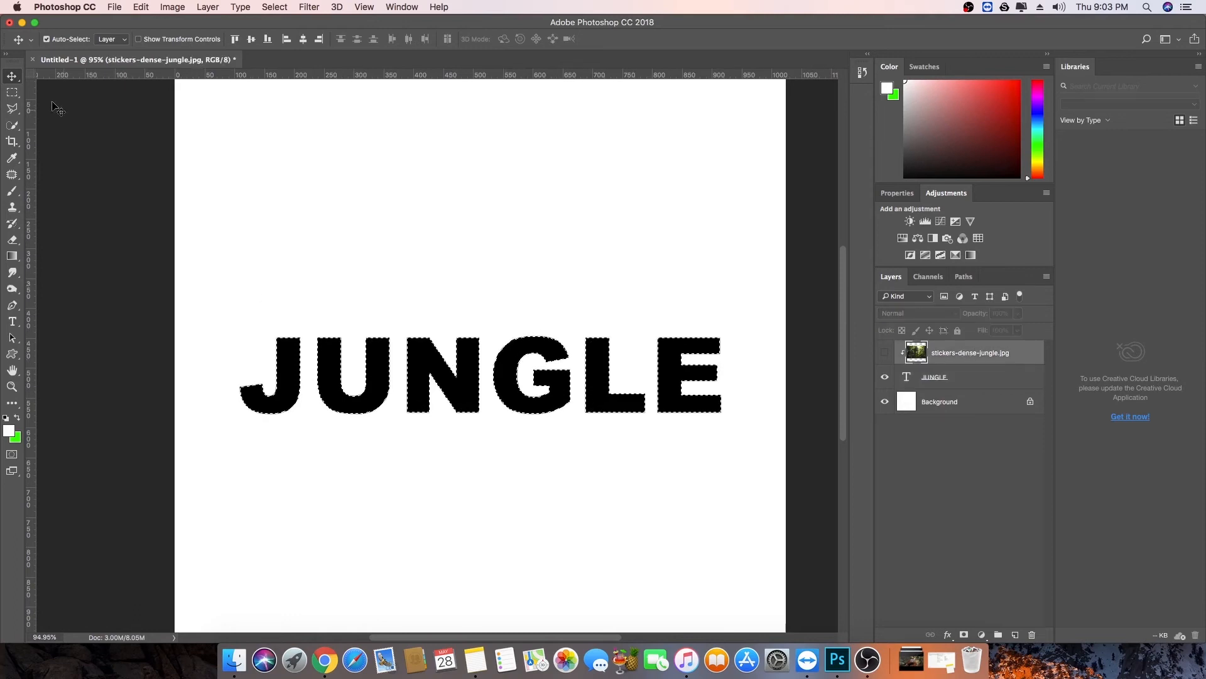
key(m)
right_click(447, 352)
click(502, 437)
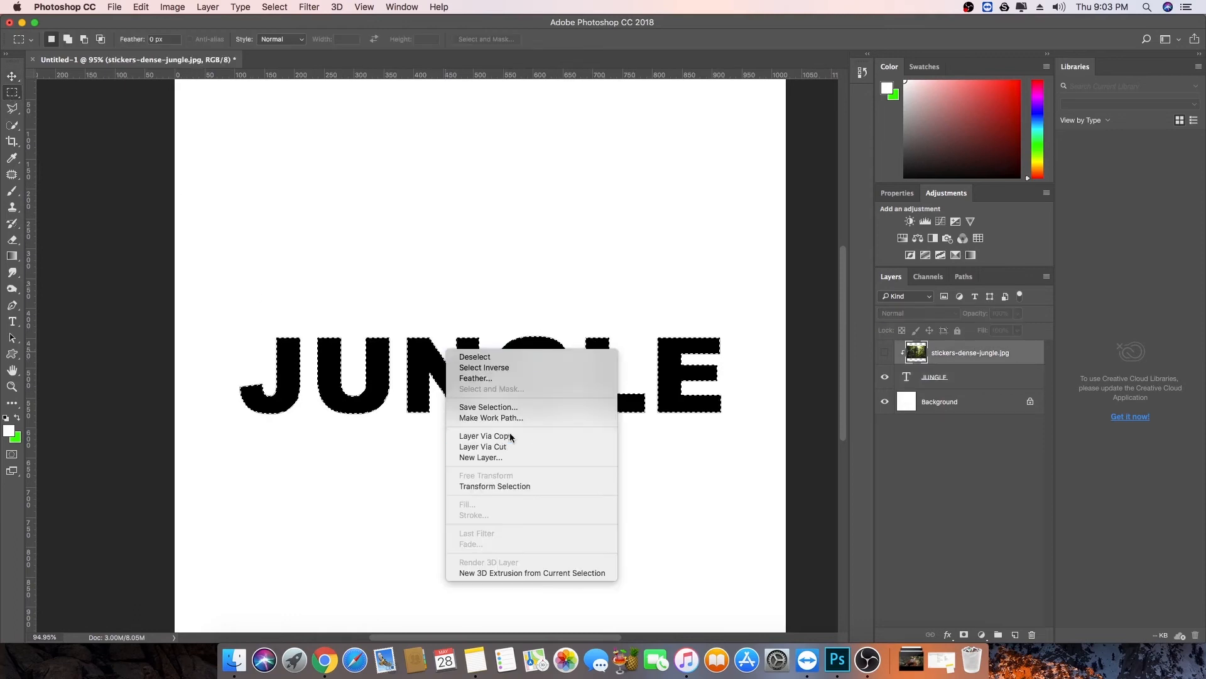
click(885, 379)
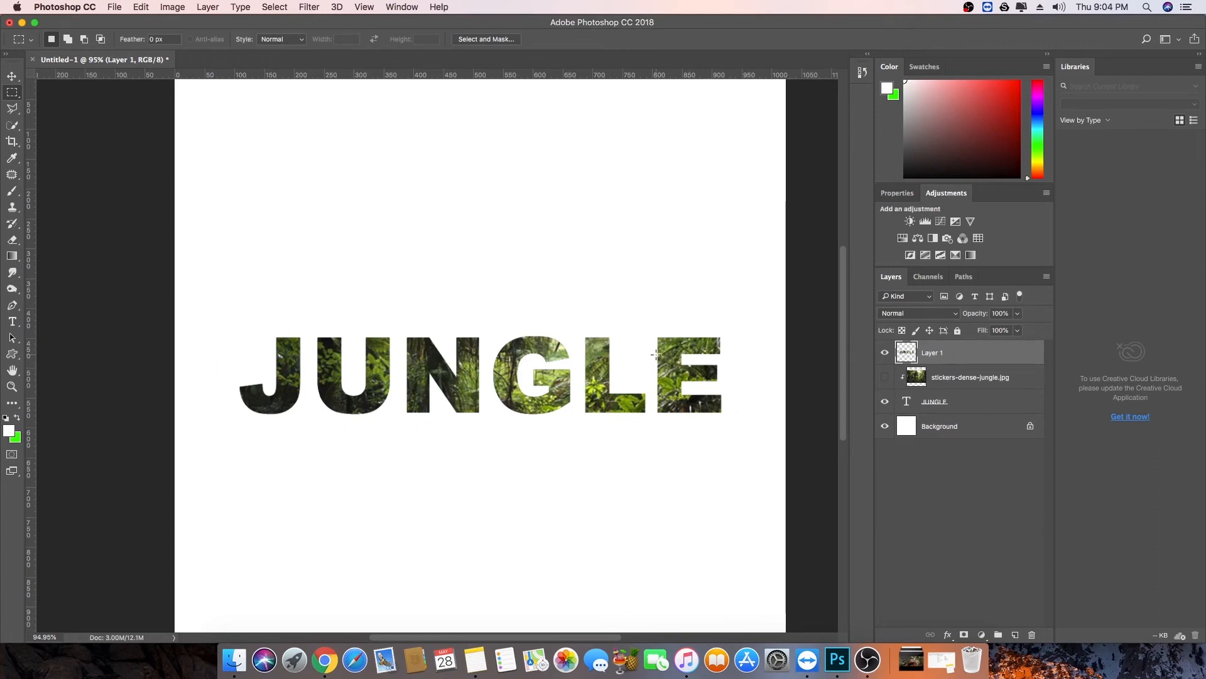
Try to scale down the letter-shaped jungle copy with Free Transform
key(cmd+t)
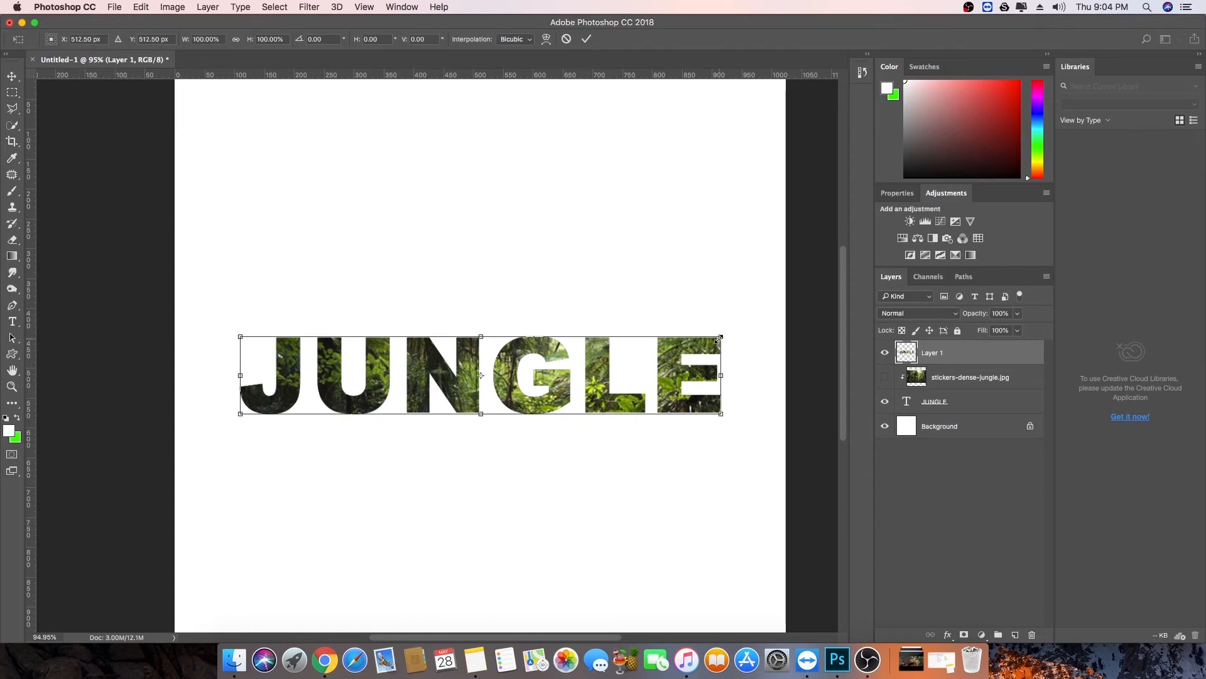
drag(722, 335, 566, 382)
key(cmd+z)
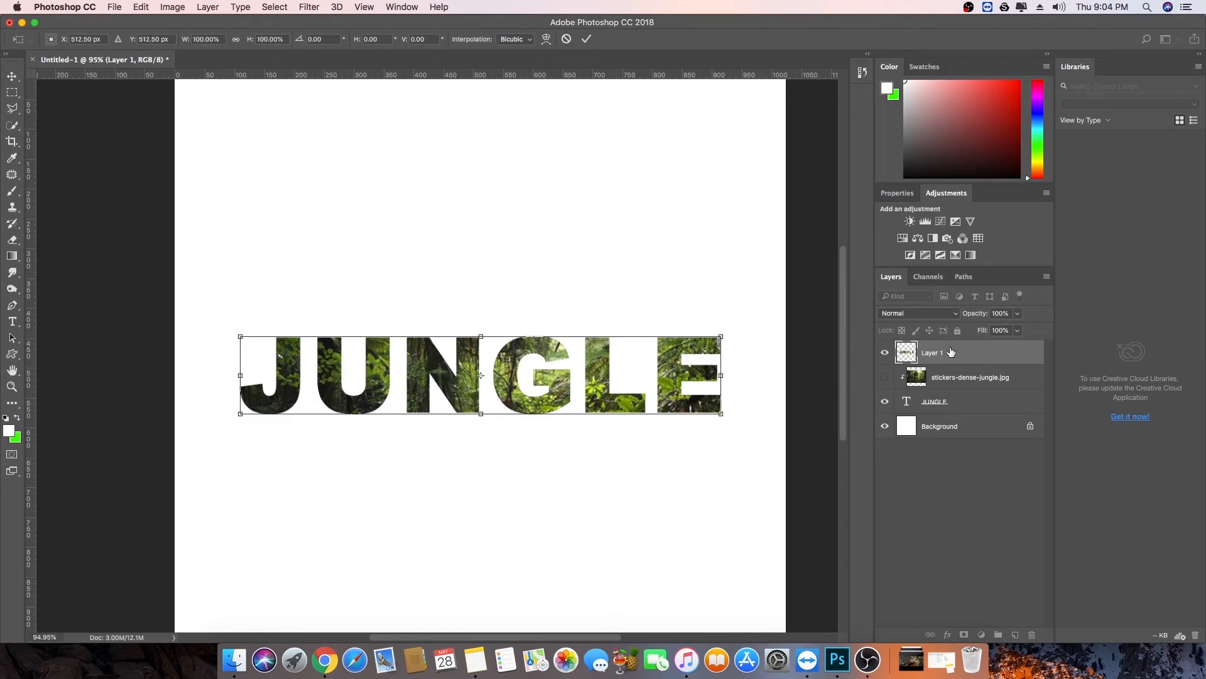
key(Escape)
Delete the letter-shaped copy layer and restore the visible stickers-dense-jungle.jpg photo clipped to the JUNGLE text
key(Delete)
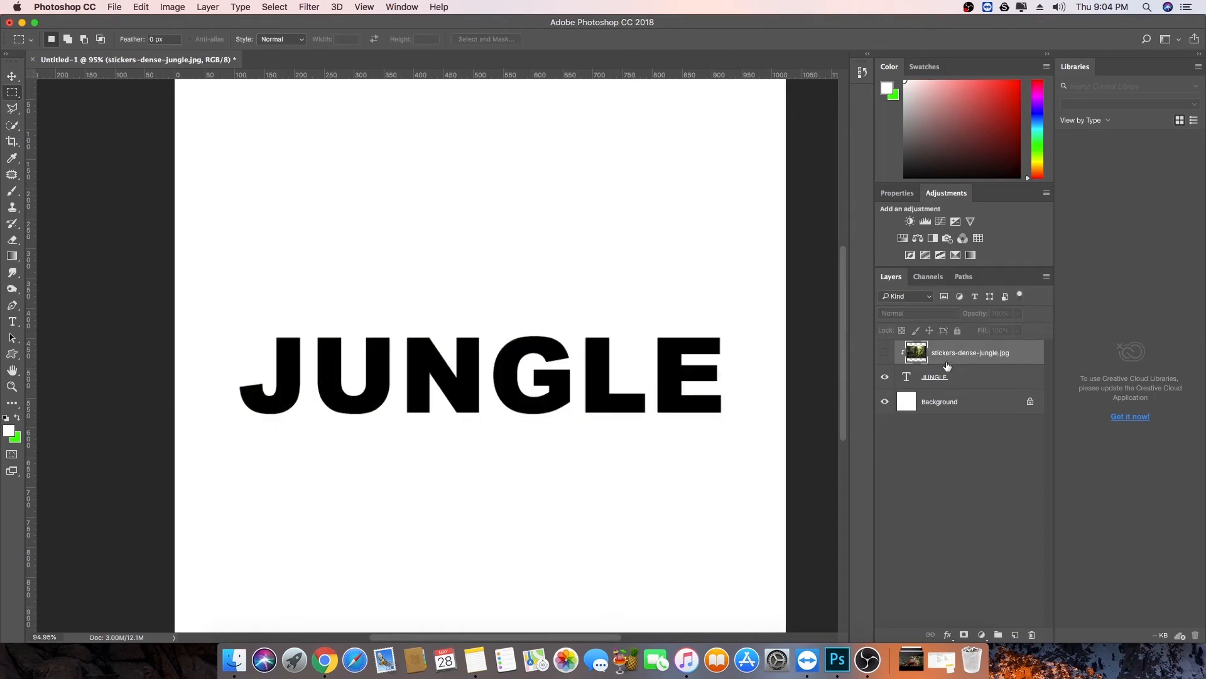
alt+click(913, 365)
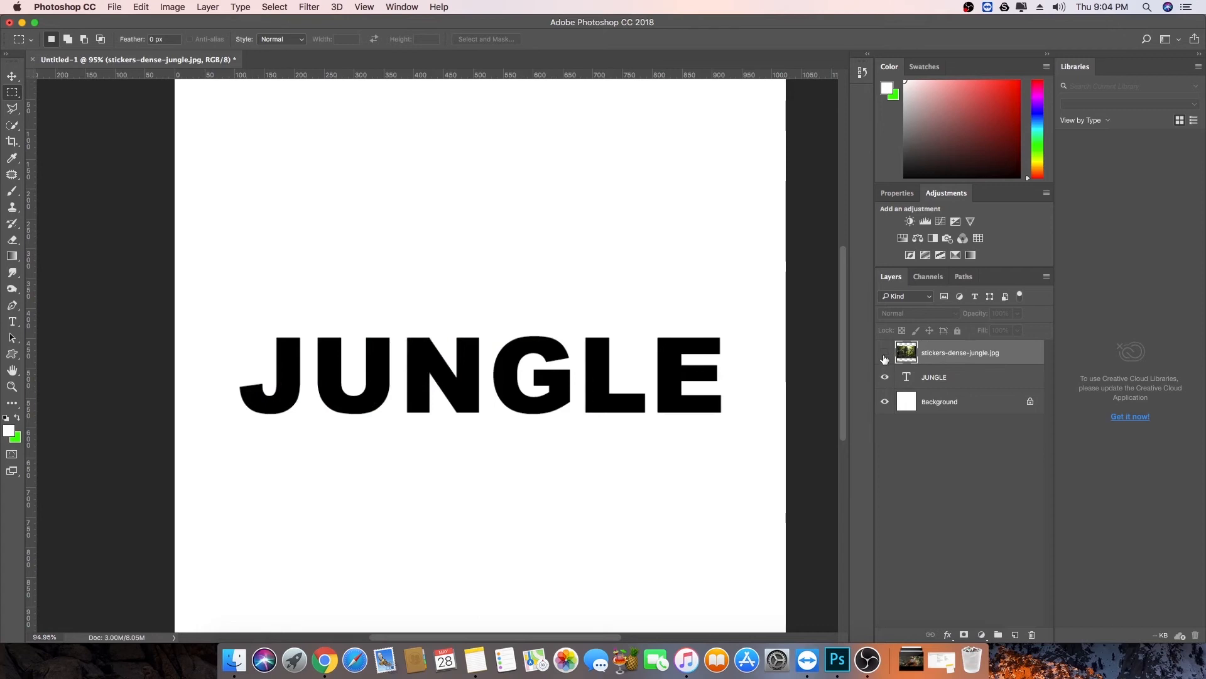
click(885, 353)
alt+click(914, 365)
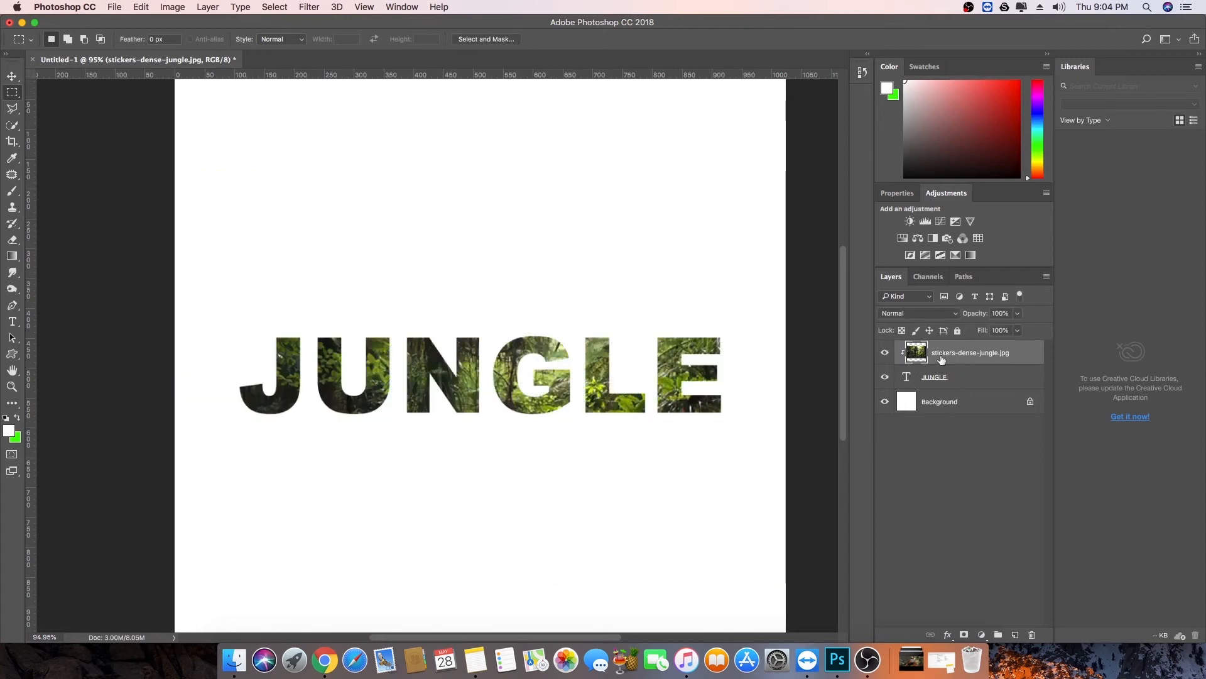
Scale the clipped jungle photo to about 72% and reposition it across the JUNGLE letters
key(ctrl+t)
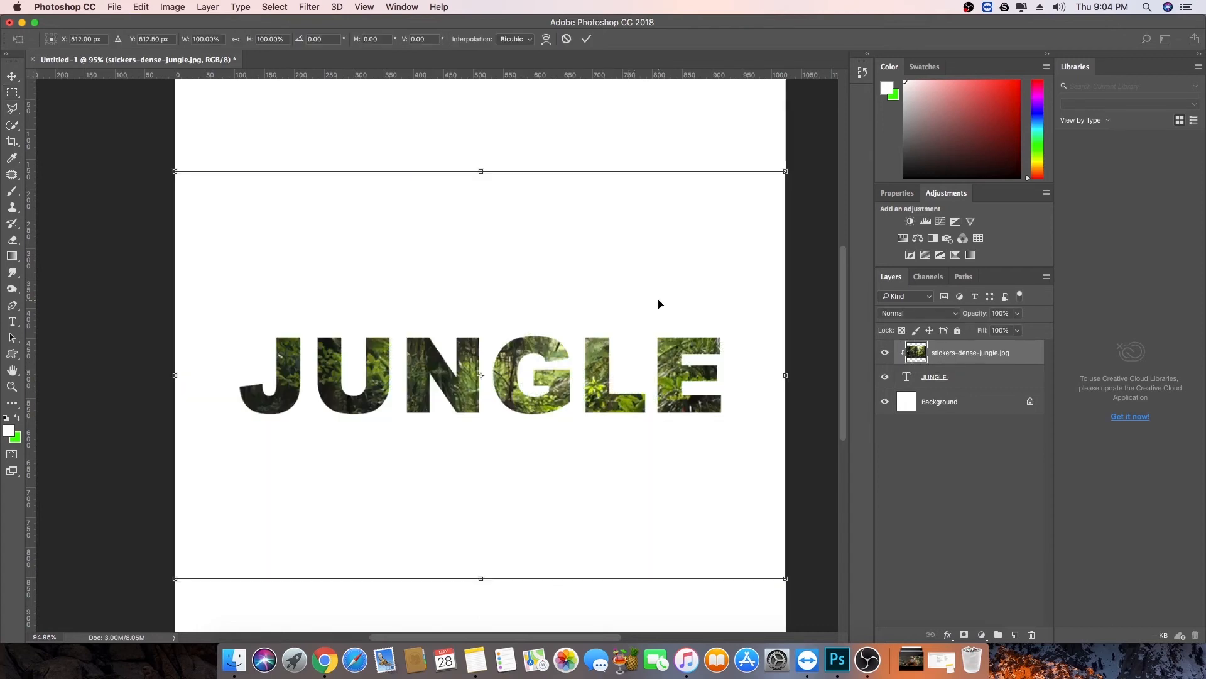
drag(788, 180, 484, 371)
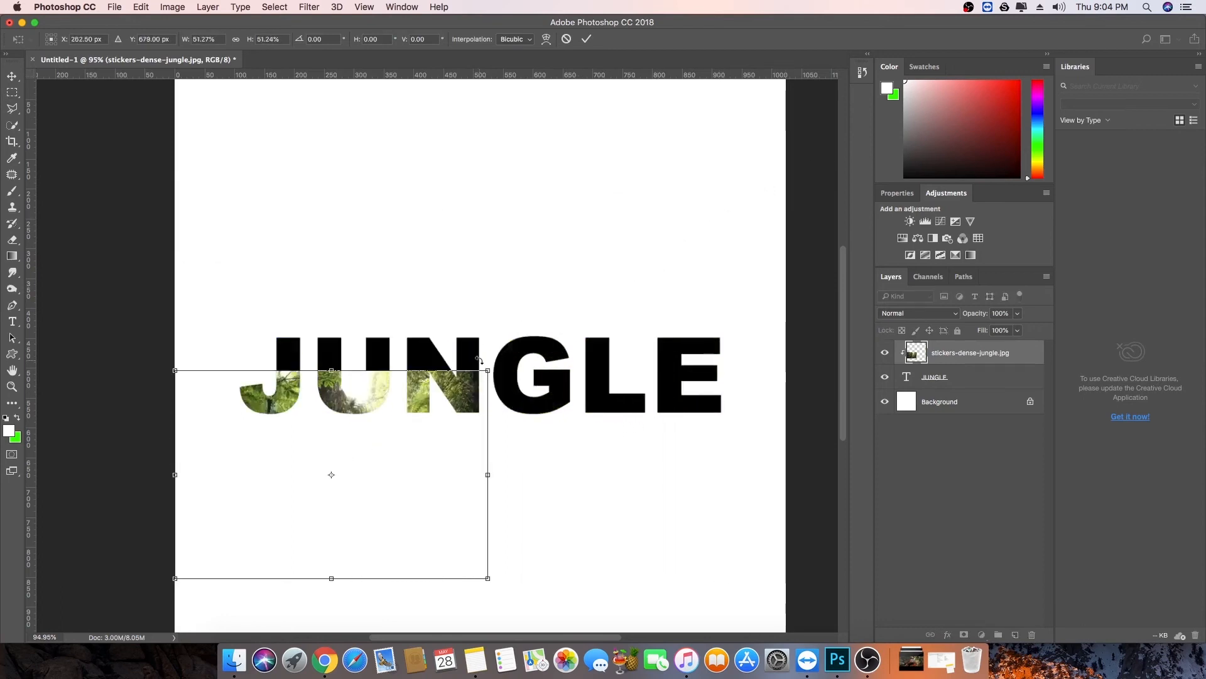
drag(403, 419, 437, 348)
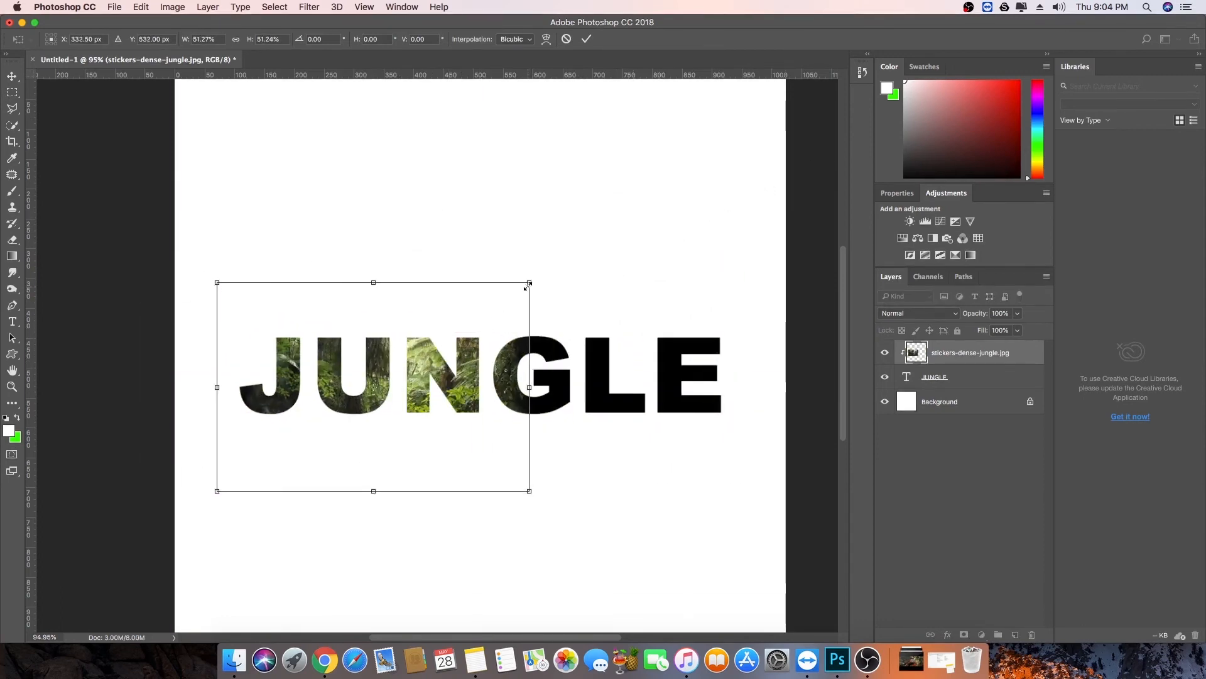
drag(529, 280, 654, 199)
drag(561, 323, 627, 326)
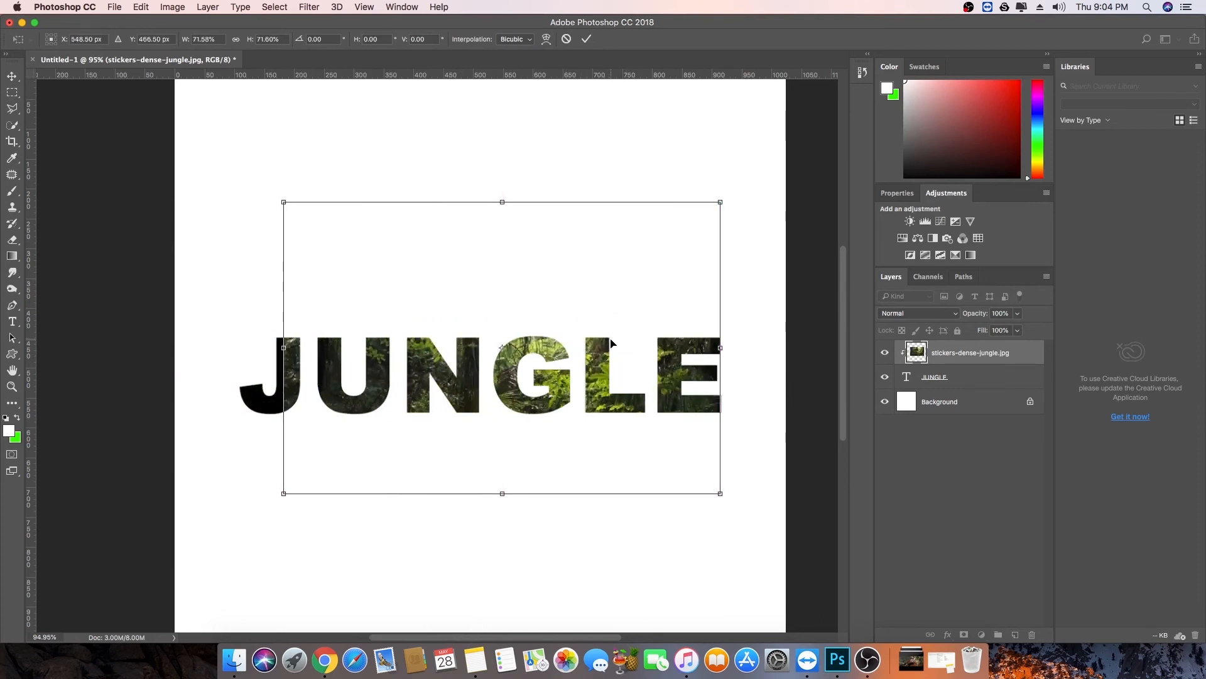
key(Return)
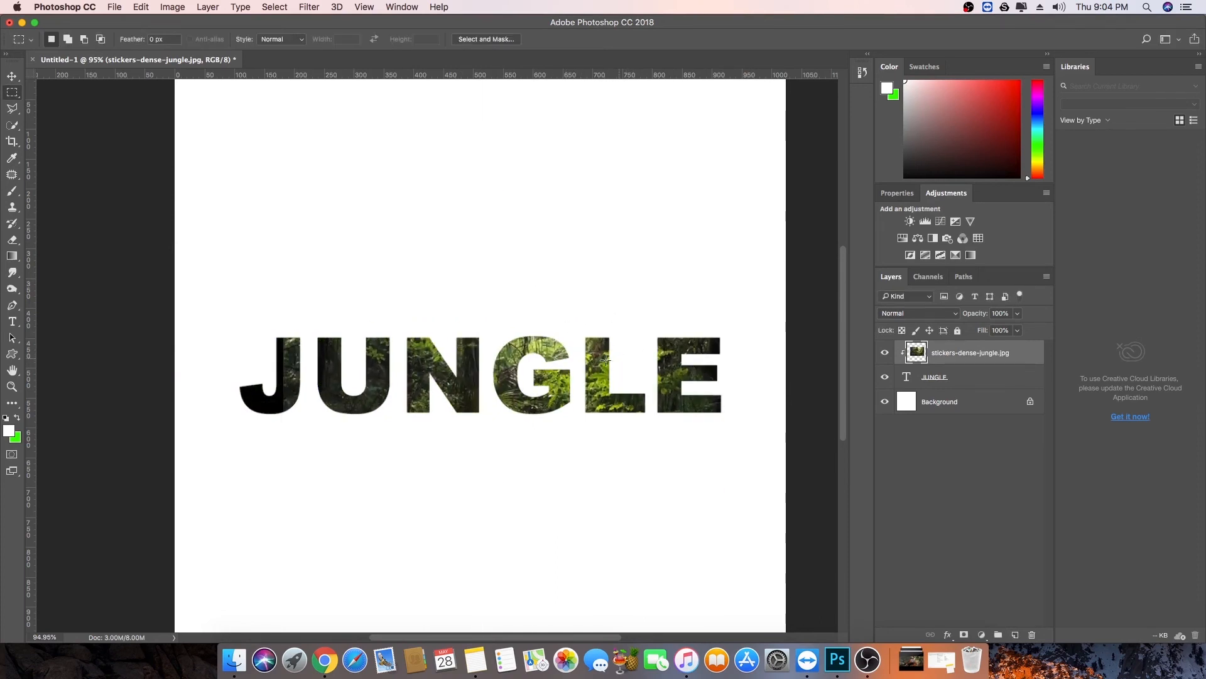
Release the jungle photo from the JUNGLE text and clip it again with the Create Clipping Mask command
click(954, 375)
click(946, 355)
alt+click(903, 360)
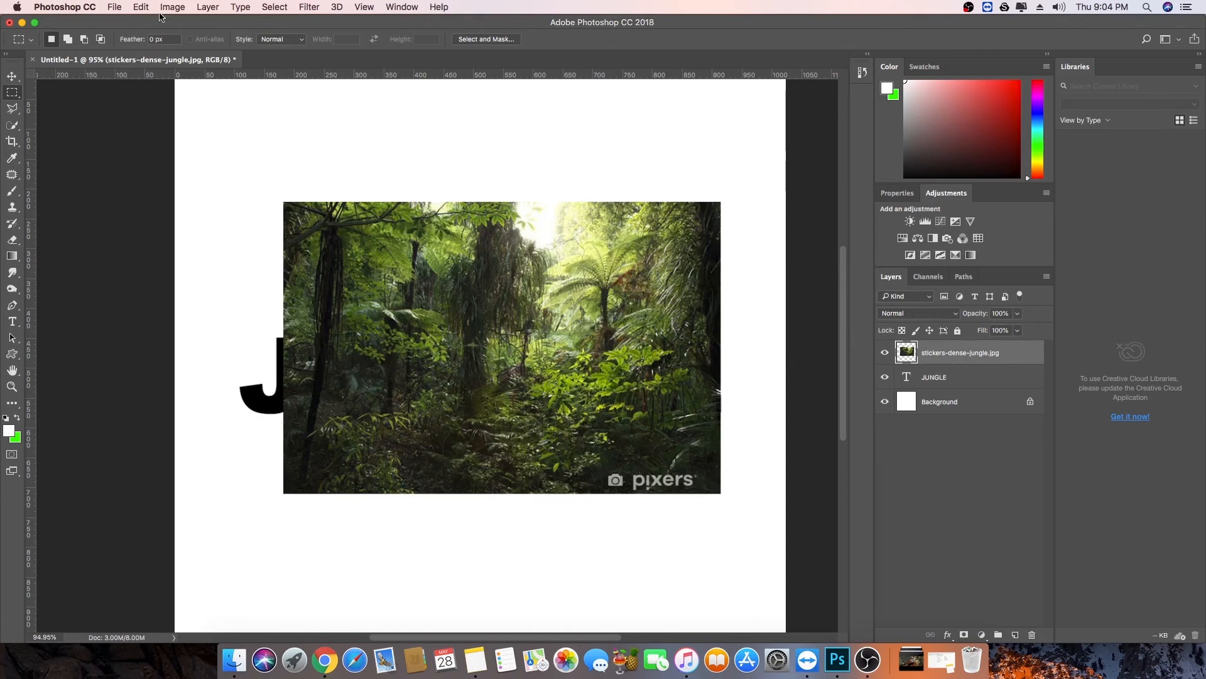
click(206, 7)
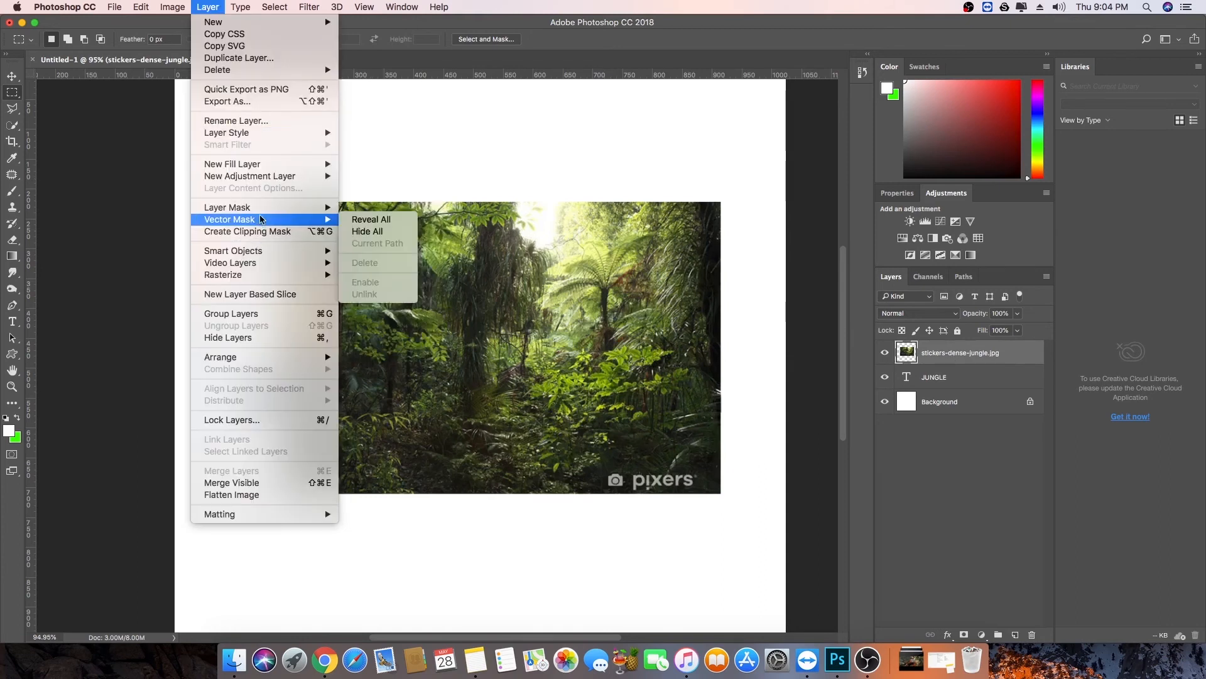
click(312, 232)
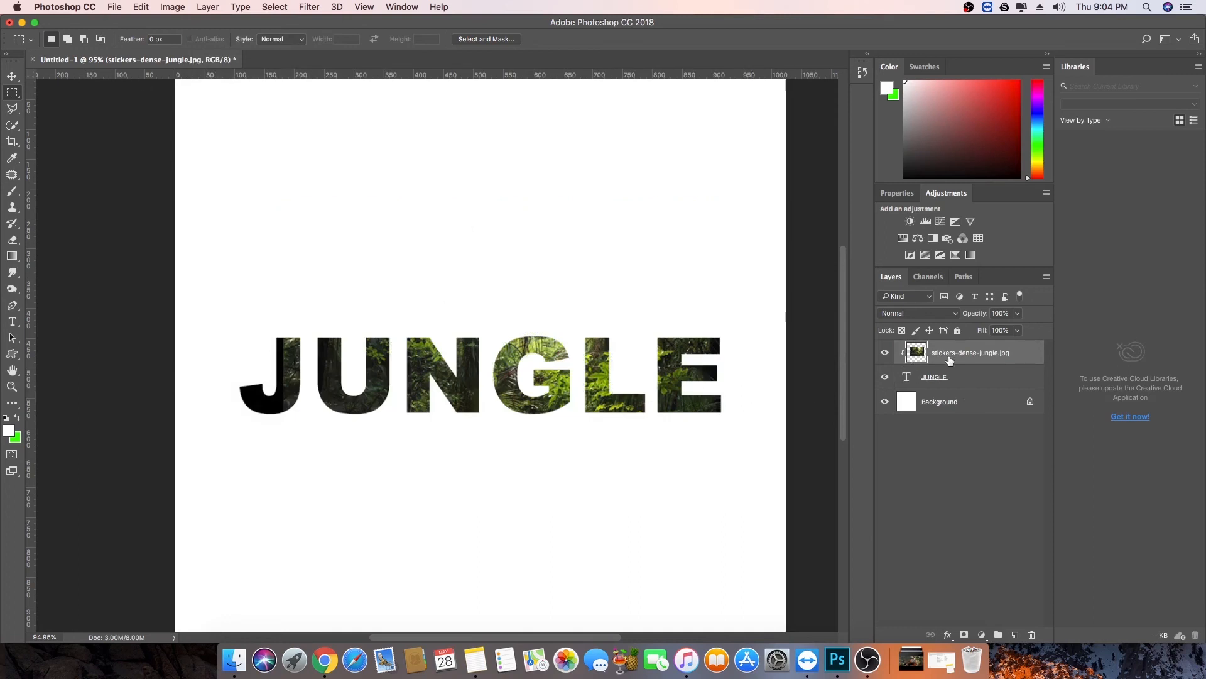
Replace the jungle photo and JUNGLE text layers with a new layer filled with bright red
key(BackSpace)
key(BackSpace)
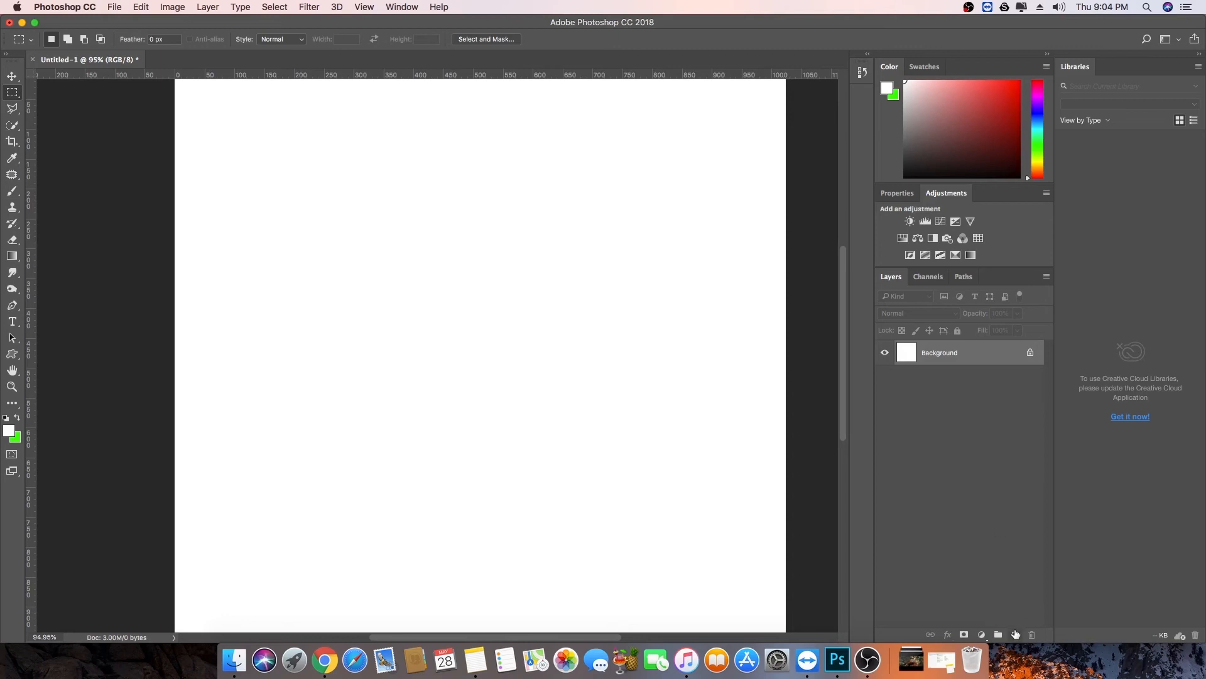
click(1015, 635)
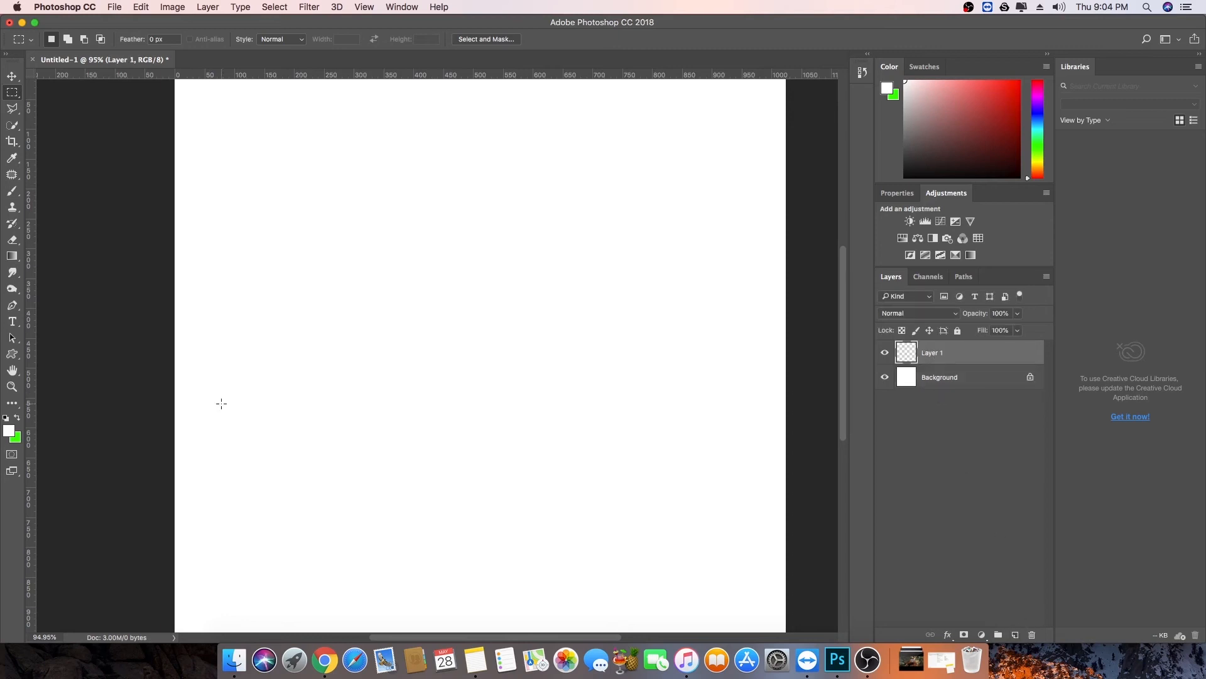
click(8, 431)
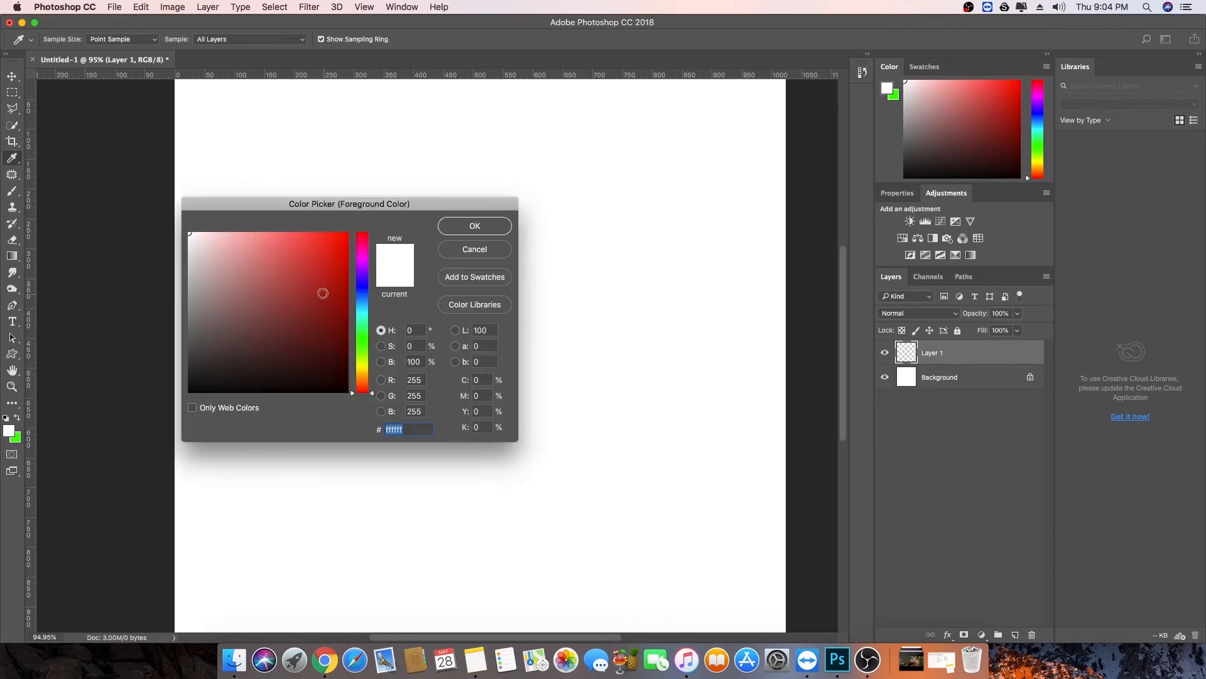
drag(323, 293, 350, 234)
click(489, 228)
key(alt+BackSpace)
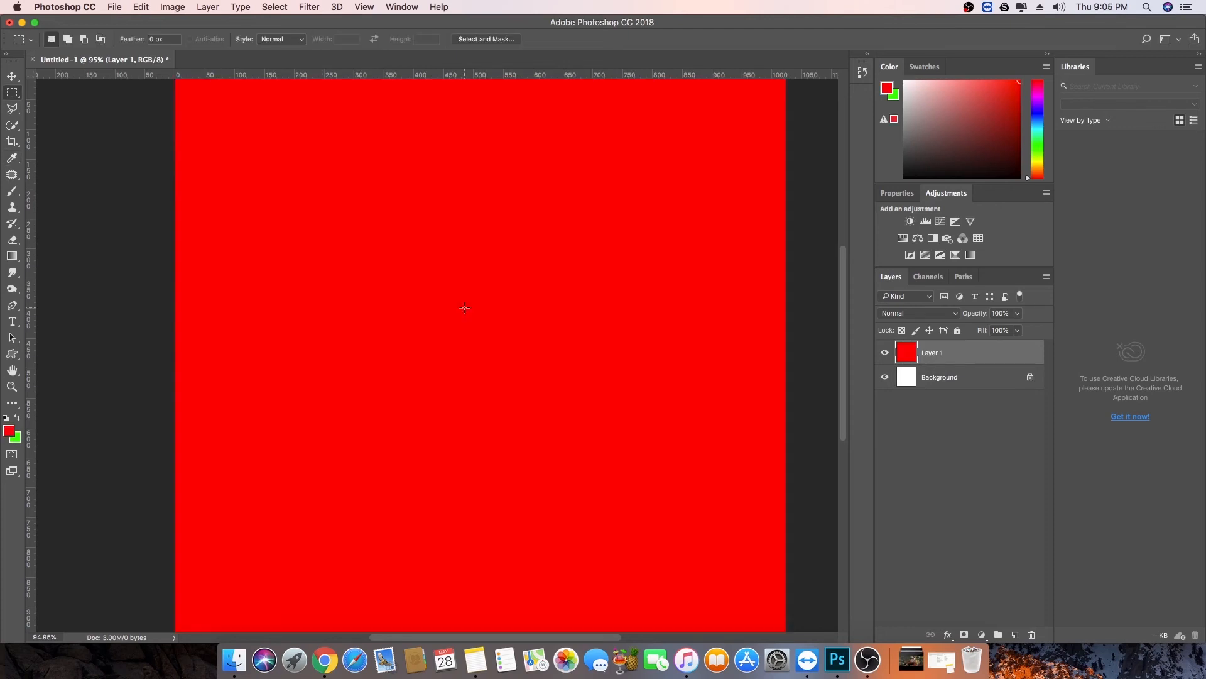
Draw a closed, irregular curved path around the middle of the red canvas with the Pen tool
scroll(545, 308, down, 4)
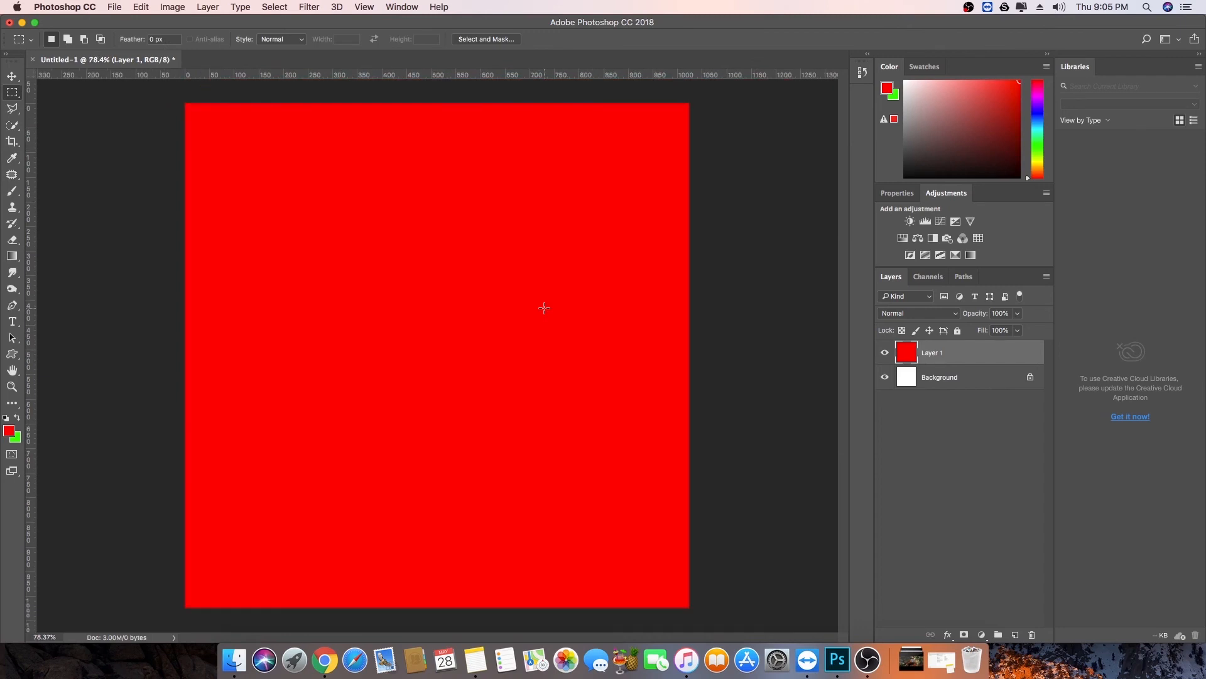
scroll(545, 308, up, 1)
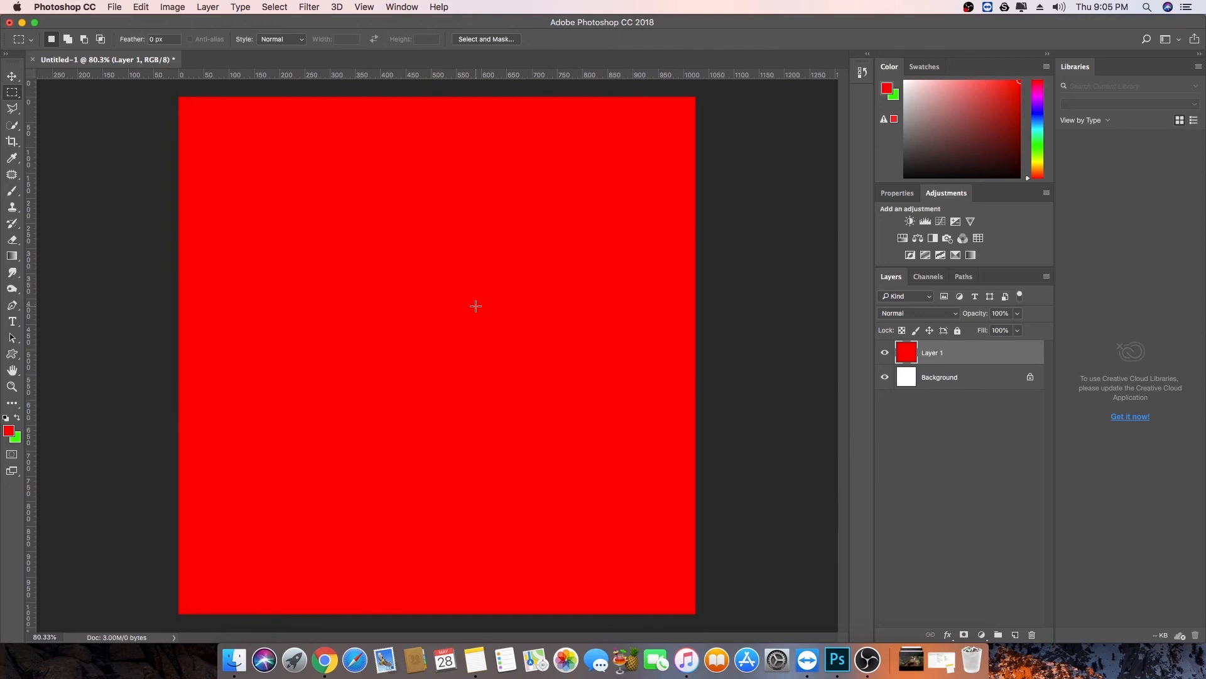
click(12, 305)
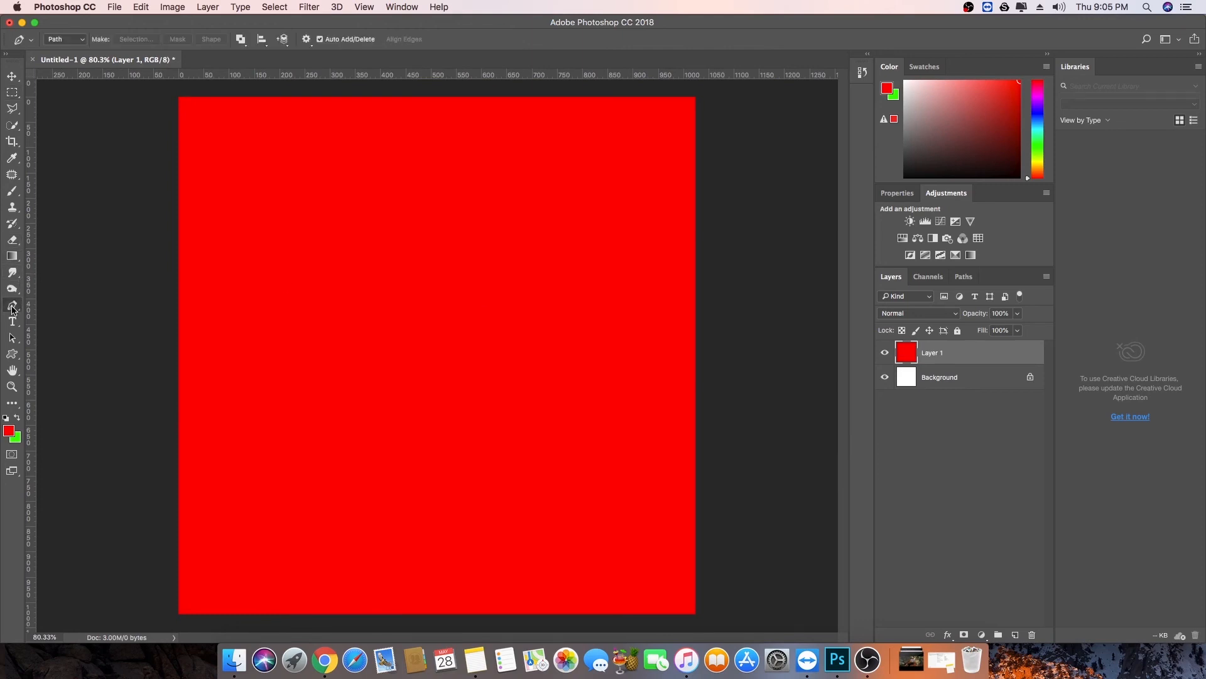
click(300, 298)
drag(393, 225, 445, 236)
drag(516, 292, 560, 308)
drag(514, 410, 543, 410)
click(485, 475)
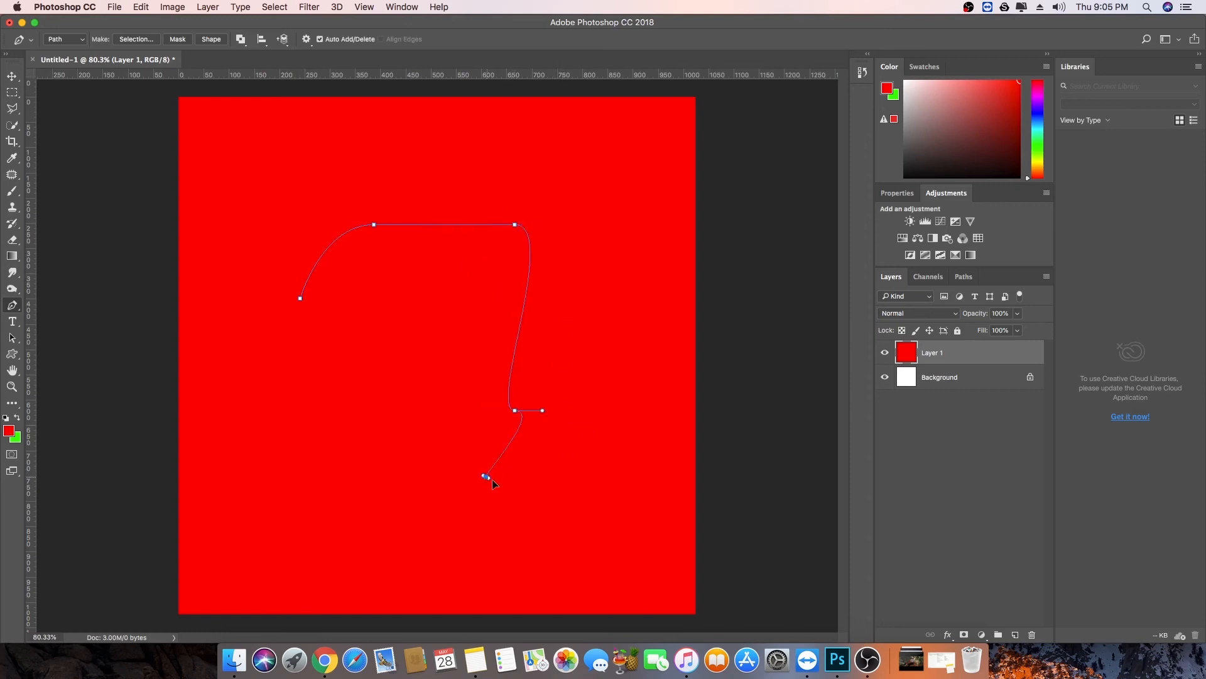
drag(365, 458, 337, 439)
drag(287, 420, 302, 345)
click(299, 298)
Add a vector mask to the red layer from the current path
click(167, 8)
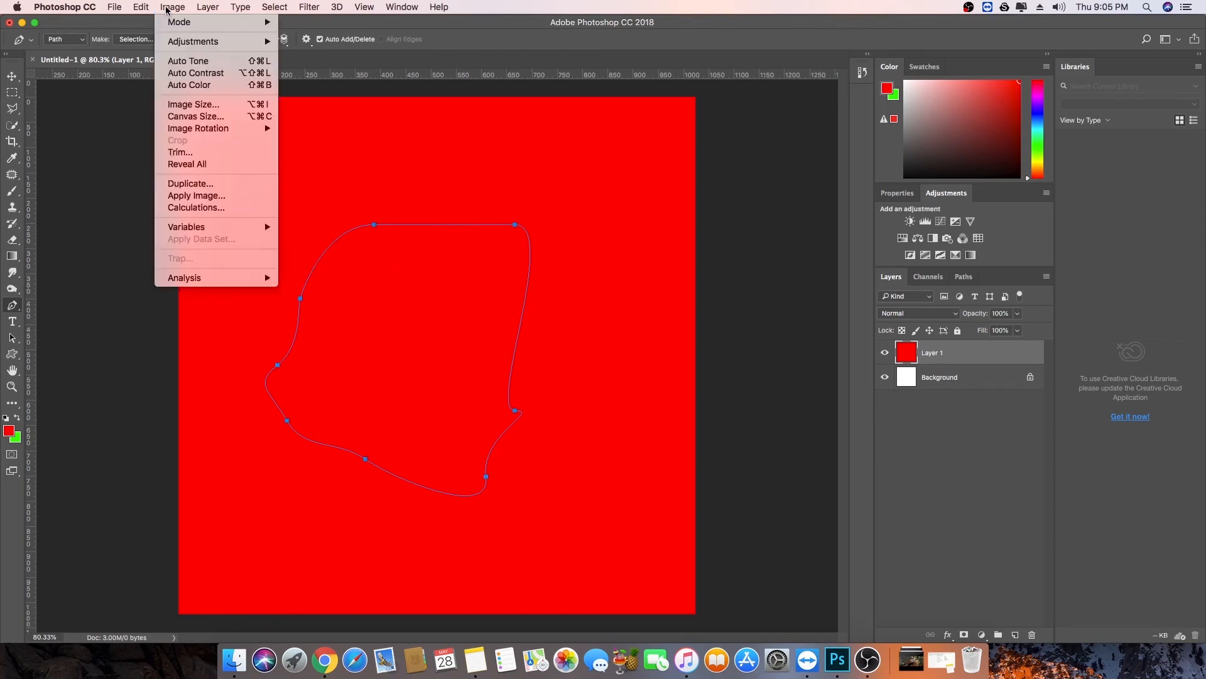
mouse_move(207, 7)
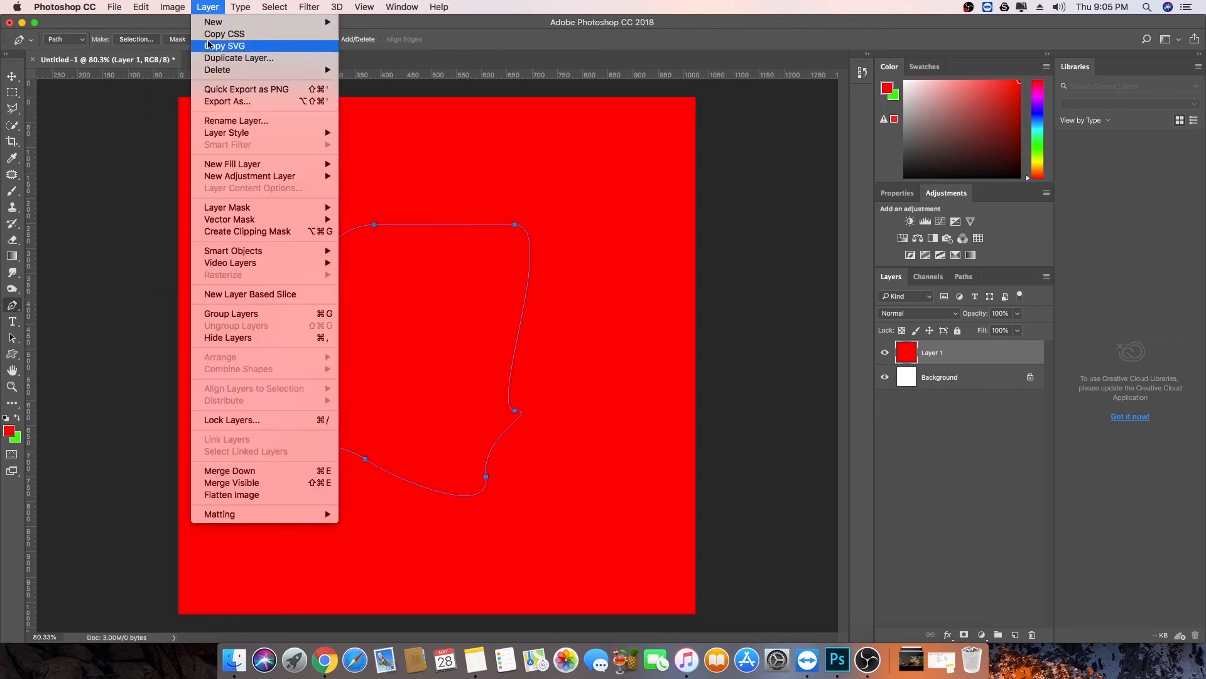
mouse_move(242, 220)
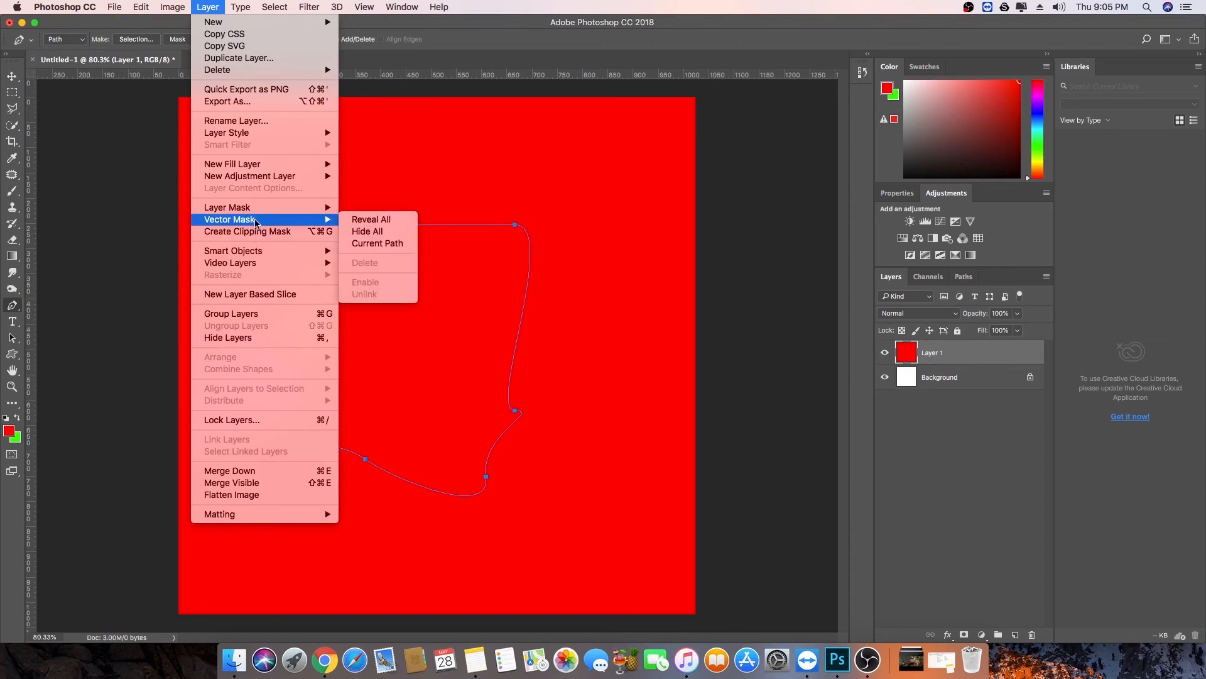
click(377, 243)
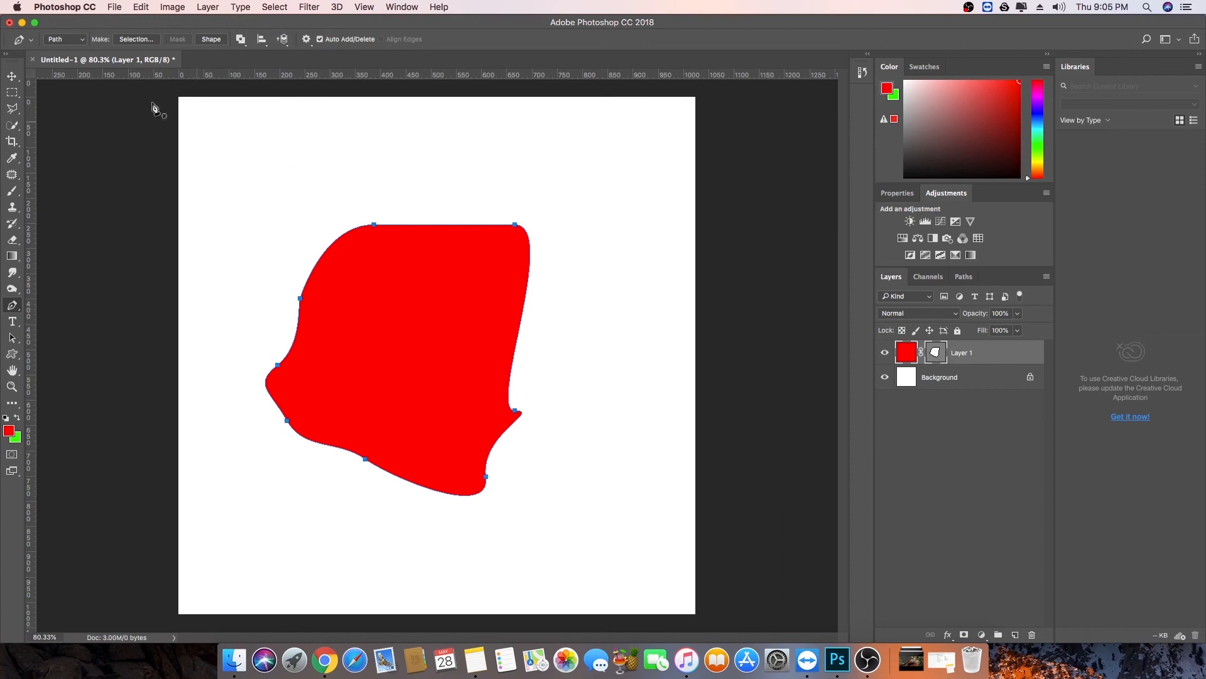
Try moving the masked red layer, and shift its vector mask path slightly toward the canvas's right side
click(12, 76)
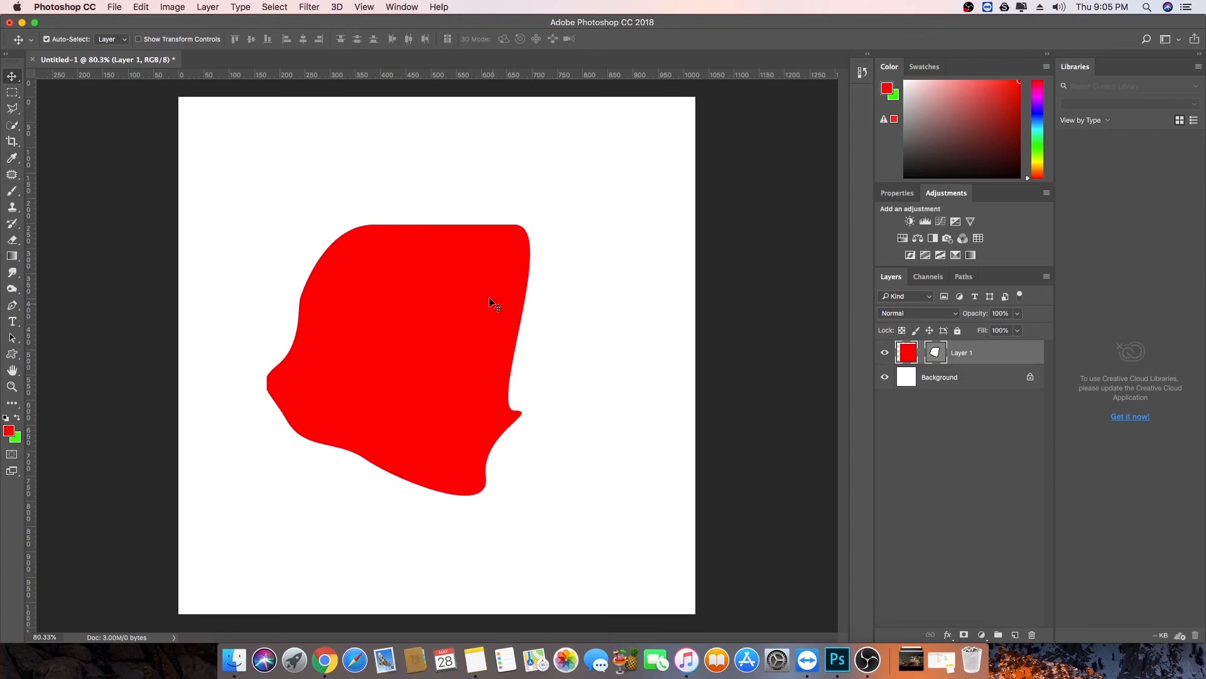
drag(491, 302, 439, 329)
click(13, 306)
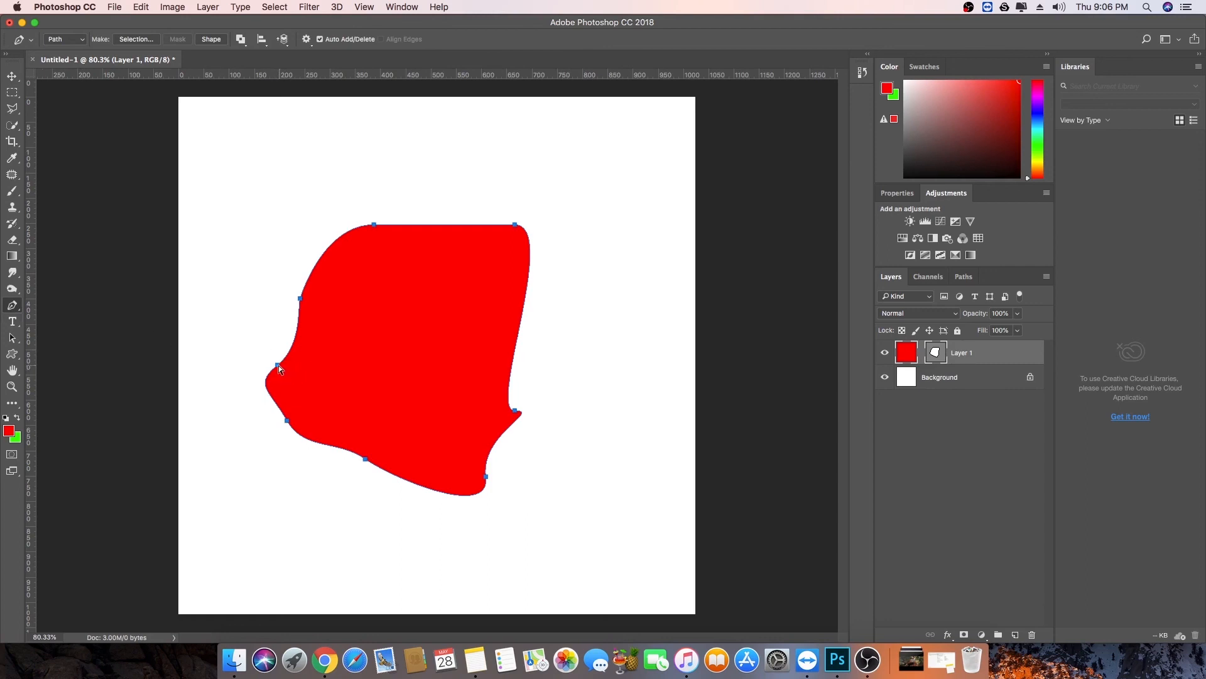
drag(277, 365, 296, 367)
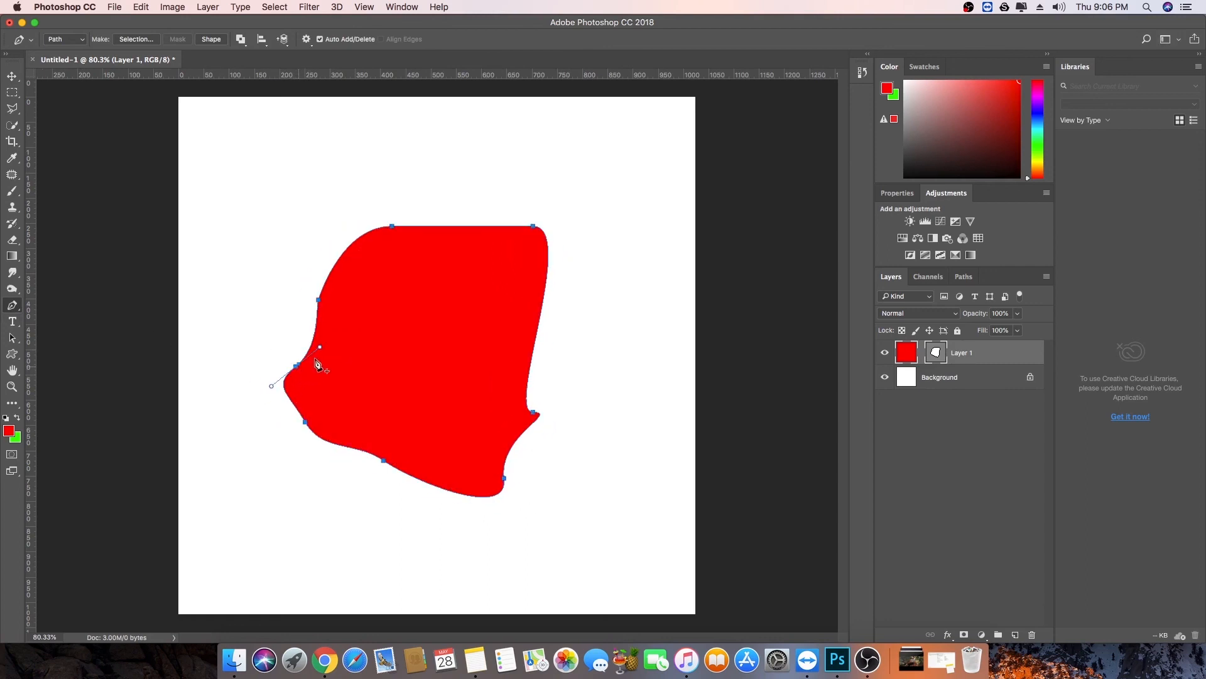
key(super+z)
Bend the curve at the mask path's leftmost anchor point and delete that anchor point to smooth the outline
drag(271, 387, 313, 318)
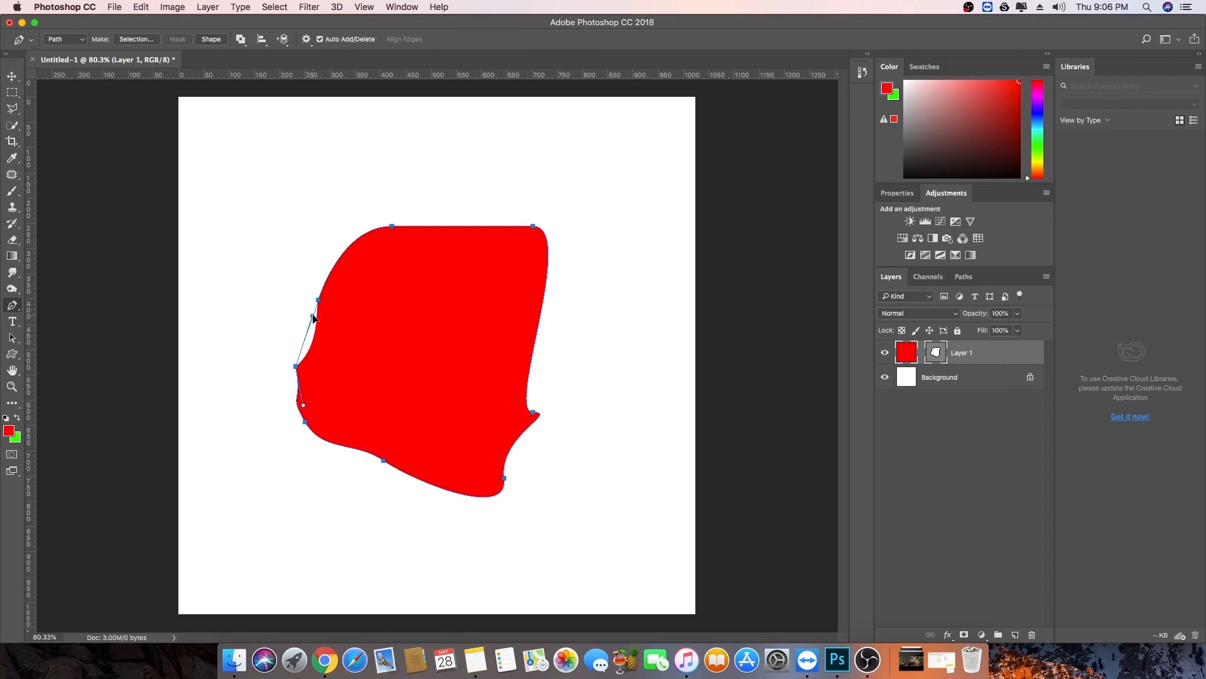
click(295, 365)
right_click(311, 361)
click(366, 296)
key(m)
scroll(443, 236, down, 5)
scroll(445, 236, up, 4)
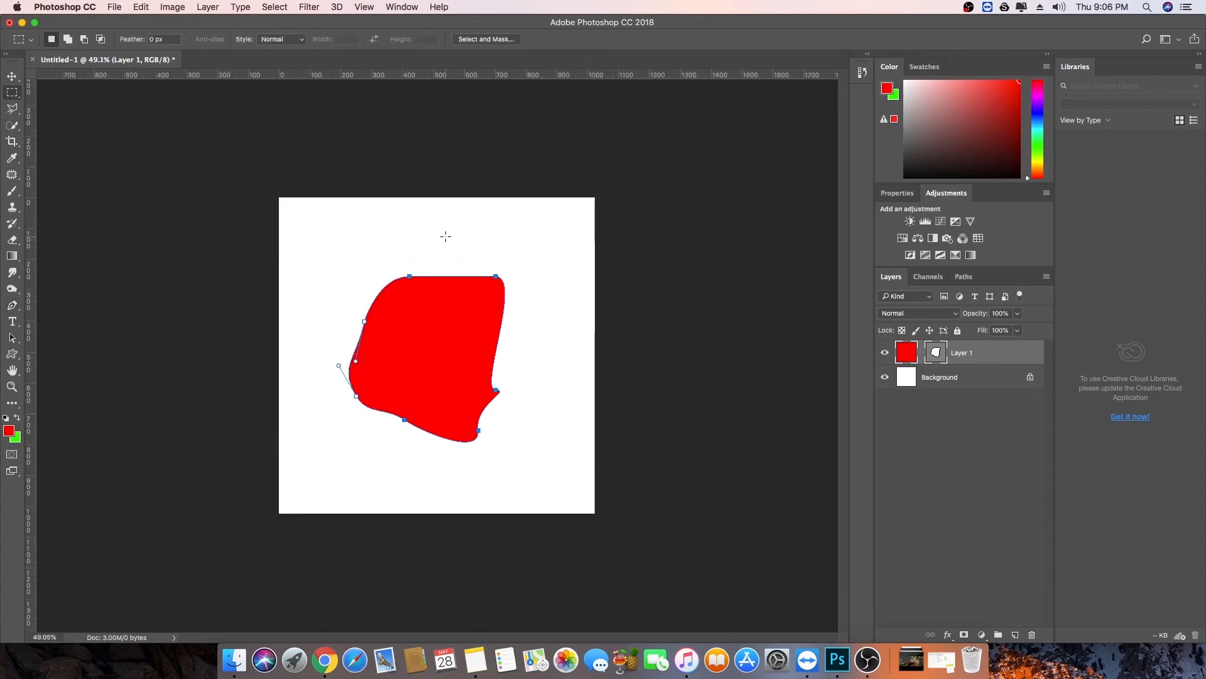